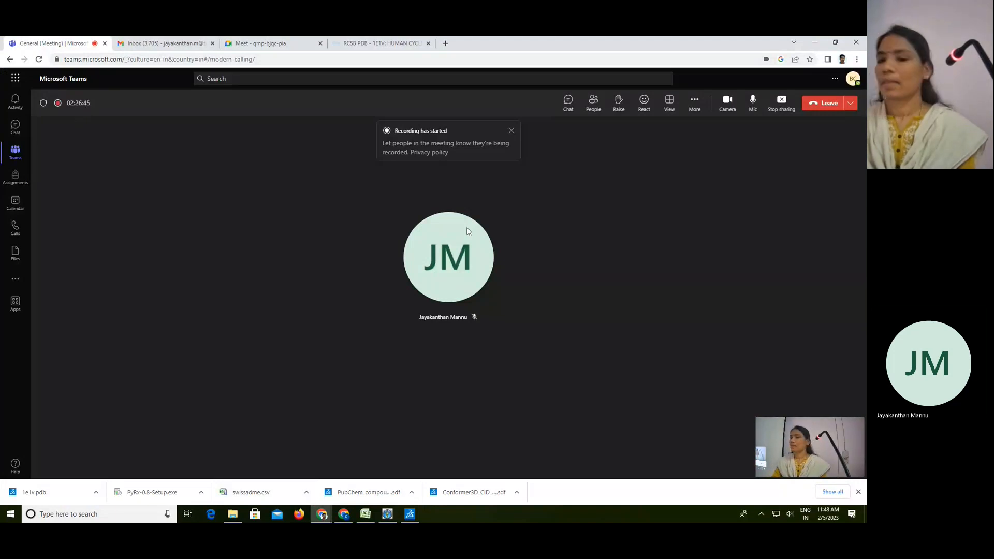
# Switch from the browser meeting to PyRx and load the 1e1v protein molecule from the Downloads folder.
pyautogui.click(814, 44)
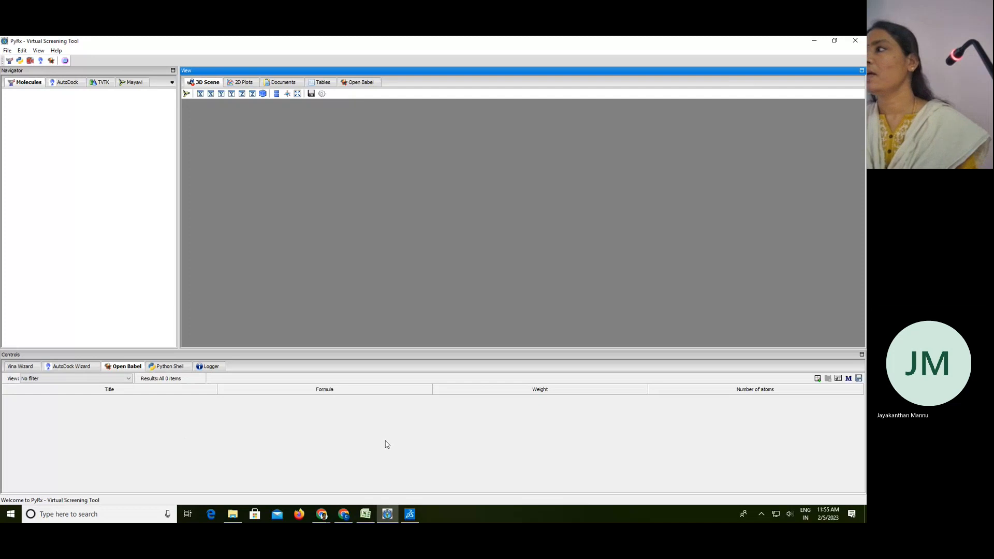
pyautogui.click(8, 50)
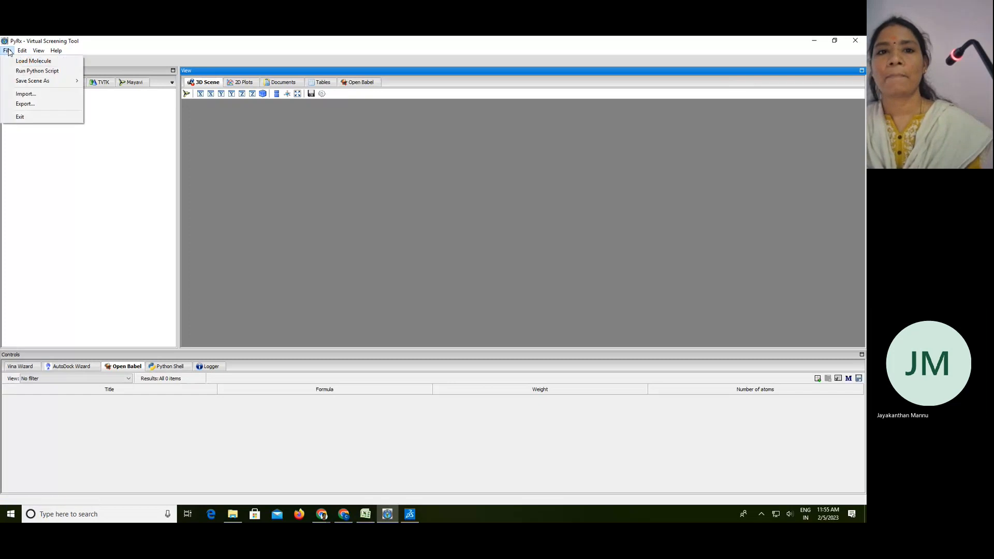
pyautogui.click(31, 61)
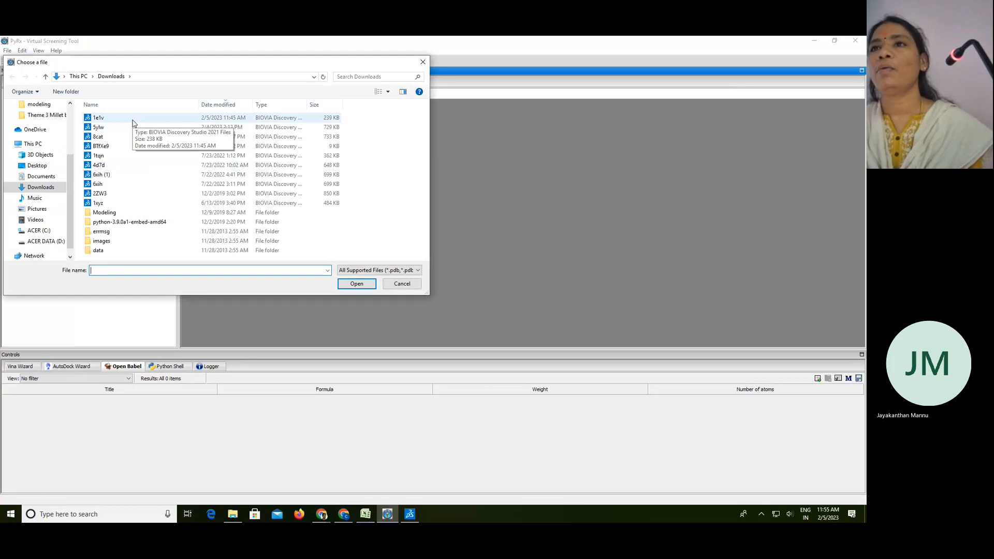
pyautogui.doubleClick(133, 122)
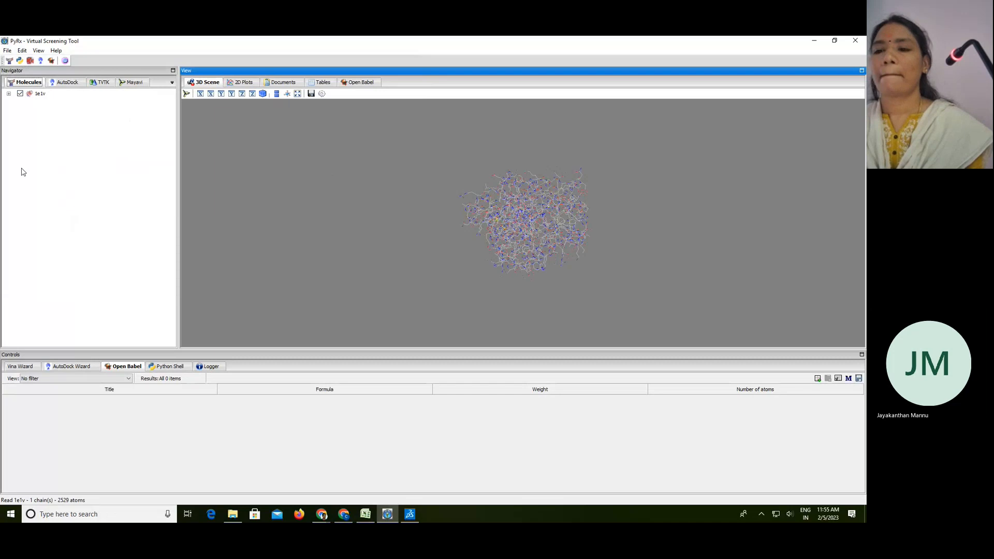
# Examine the 1e1v protein structure in the 3D scene from several angles and distances.
pyautogui.moveTo(537, 242); pyautogui.dragTo(486, 263)
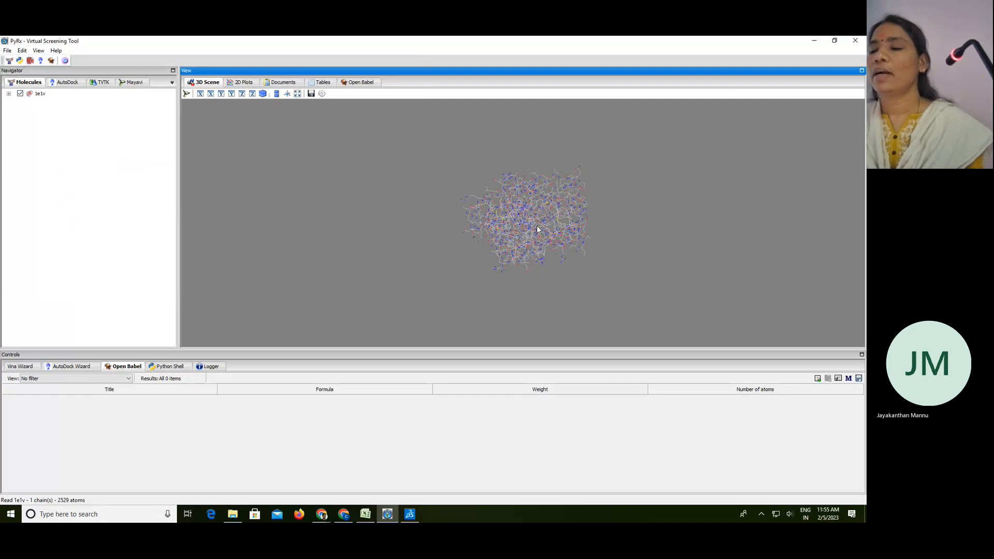
pyautogui.scroll(3, 538, 230)
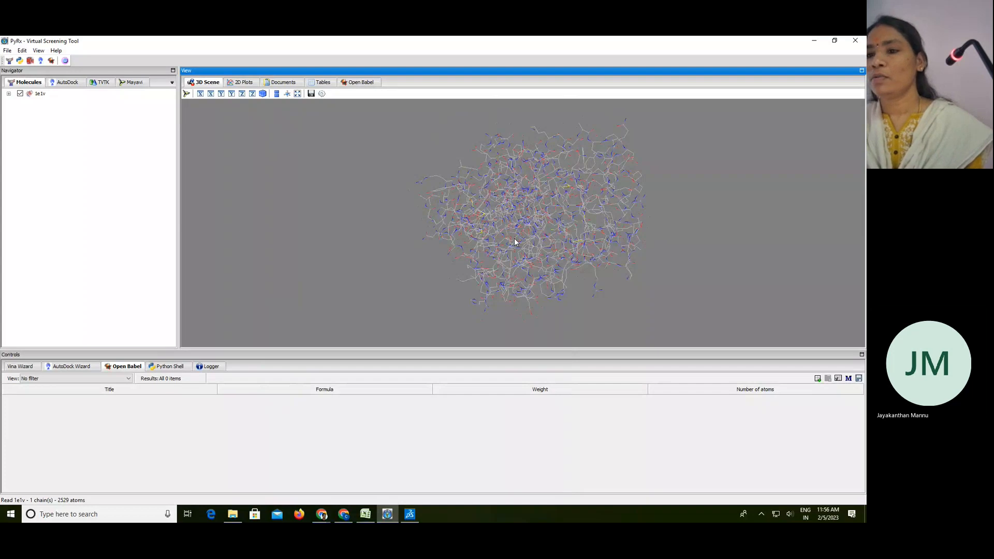
pyautogui.moveTo(514, 239); pyautogui.dragTo(450, 287)
pyautogui.scroll(5, 498, 258)
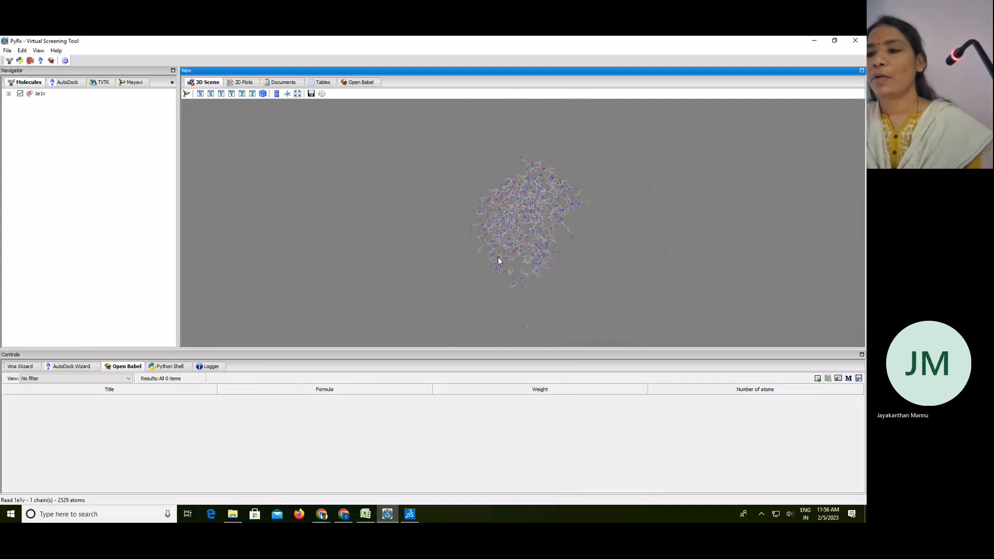
pyautogui.scroll(3, 498, 258)
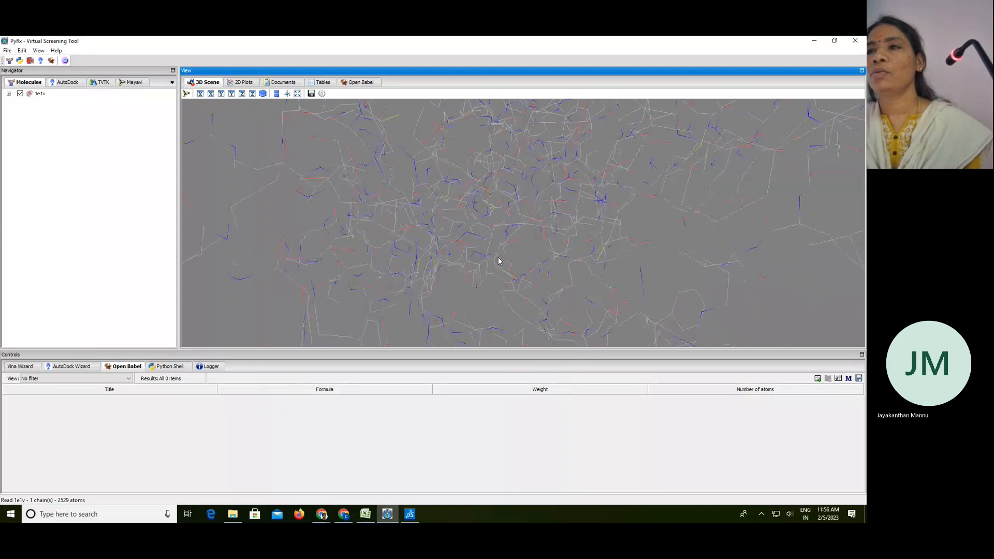
pyautogui.scroll(-3, 498, 258)
pyautogui.scroll(1, 504, 256)
pyautogui.moveTo(558, 226); pyautogui.dragTo(320, 301)
pyautogui.scroll(-5, 320, 300)
pyautogui.moveTo(442, 259); pyautogui.dragTo(332, 279, button='middle')
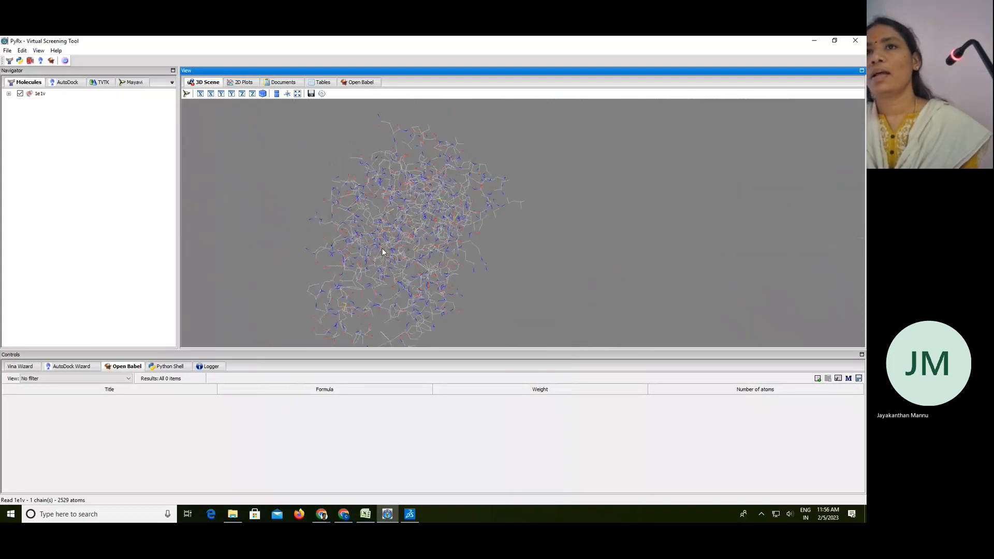
pyautogui.moveTo(381, 250)
pyautogui.mouseDown(button='middle')
pyautogui.moveTo(540, 217)
pyautogui.moveTo(433, 251)
pyautogui.moveTo(606, 236)
pyautogui.moveTo(371, 252)
pyautogui.mouseUp(button='middle')
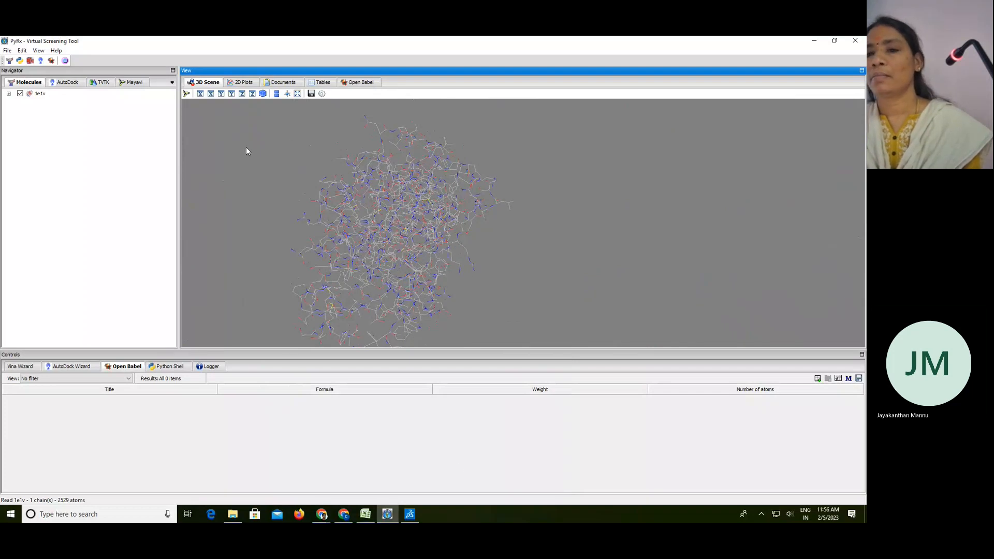
# View the protein's 3D scene in full screen, inspect it from another angle, and return to the normal layout.
pyautogui.click(296, 95)
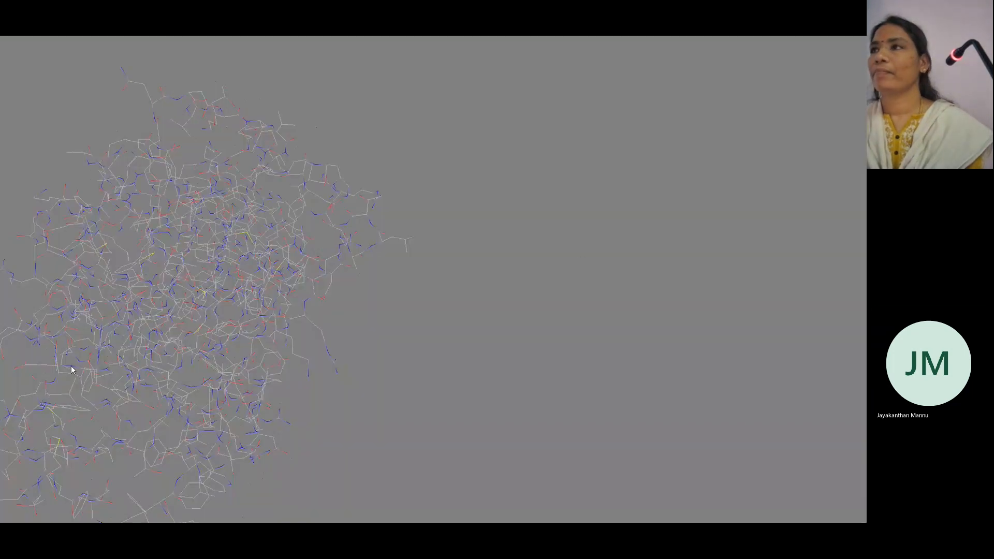
pyautogui.moveTo(76, 366); pyautogui.dragTo(238, 353, button='middle')
pyautogui.moveTo(237, 353); pyautogui.dragTo(419, 308)
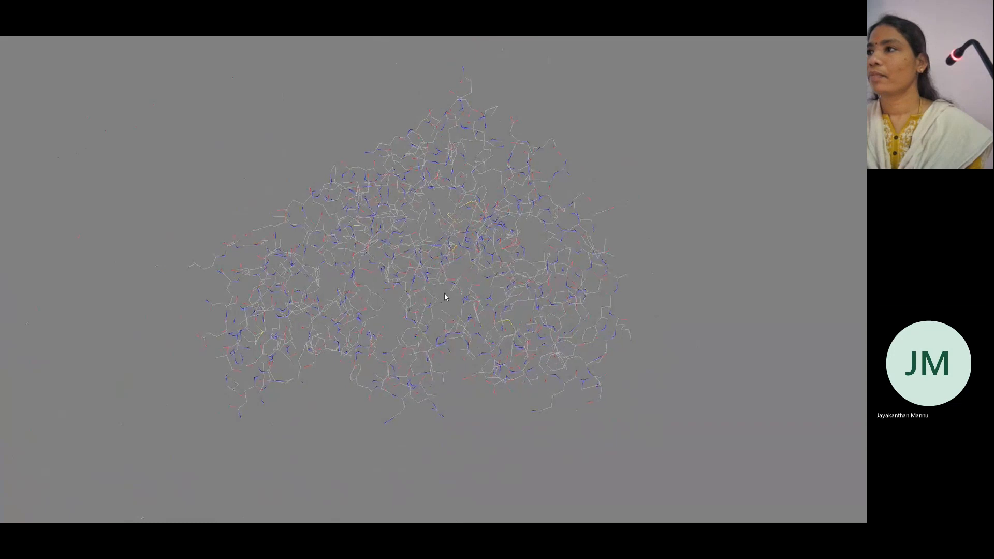
pyautogui.moveTo(444, 295); pyautogui.dragTo(549, 271, button='middle')
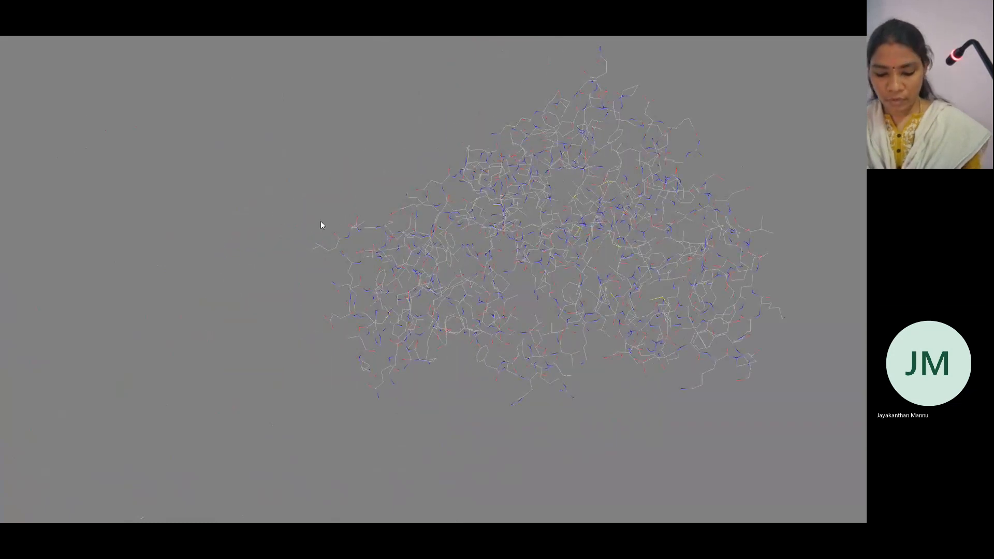
pyautogui.press('Escape')
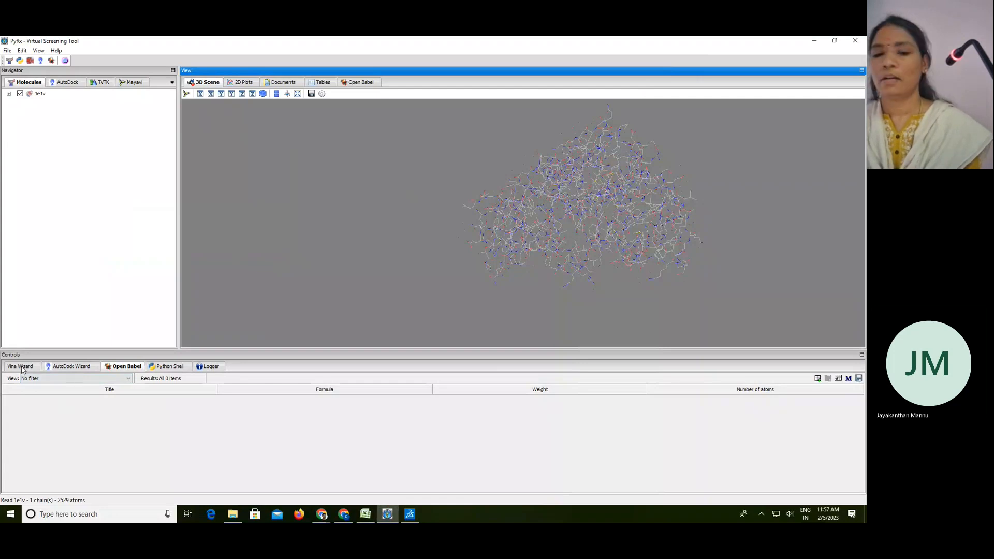
# Import the PubChem_compound_id_list ligand file dated 2/5/2023 11:40 AM from Downloads into Open Babel.
pyautogui.click(127, 369)
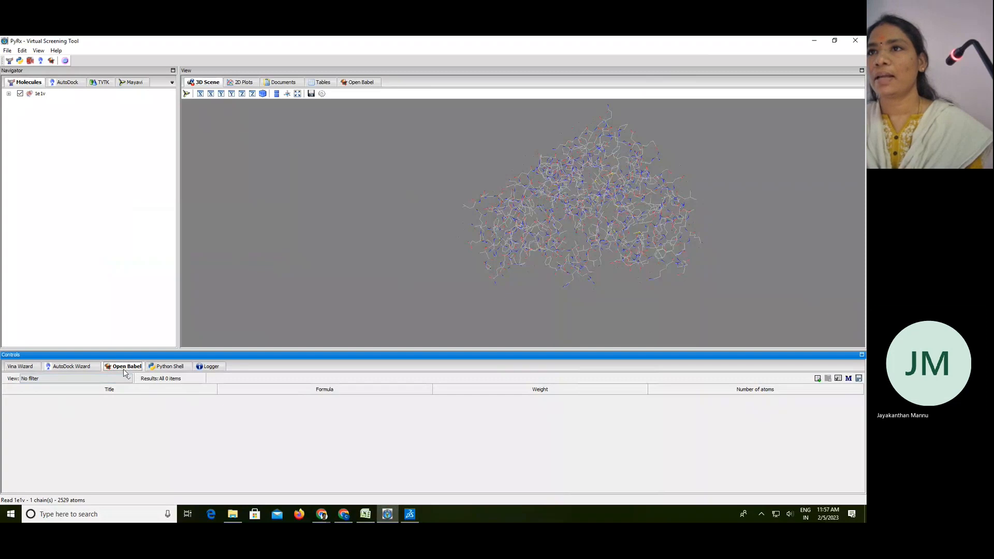
pyautogui.click(817, 379)
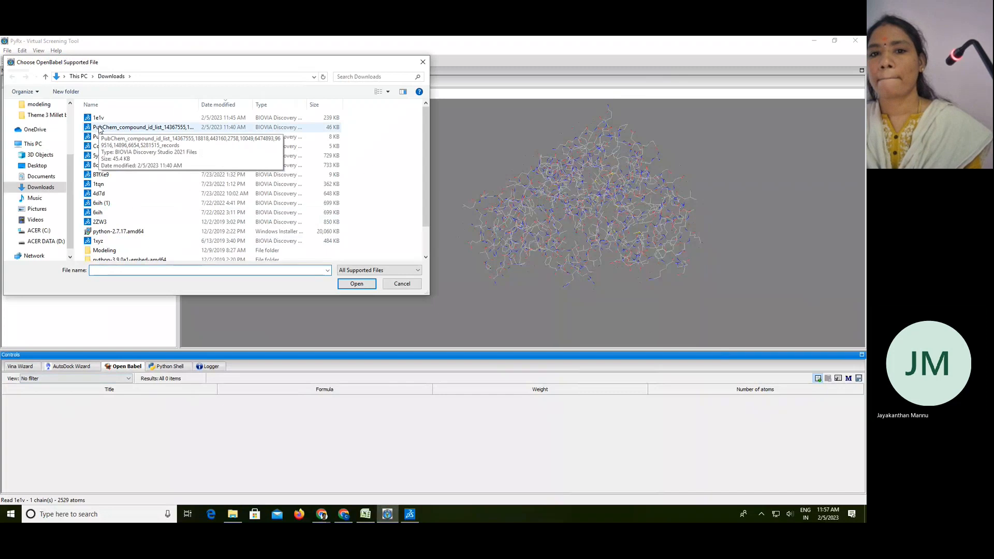
pyautogui.doubleClick(100, 130)
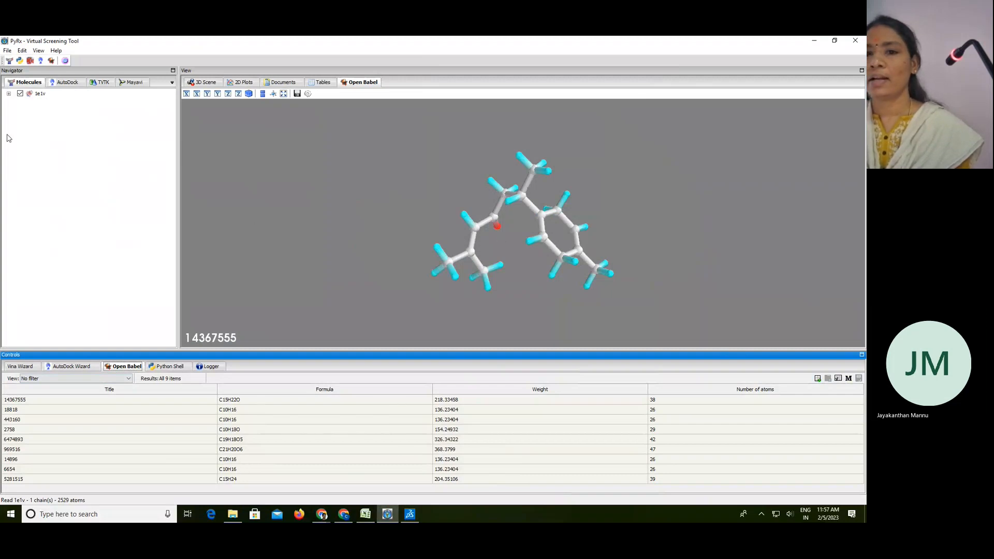
# Compare the protein scene with the ligand view, and inspect the structures of compounds such as 443160, 969516 and 14367555.
pyautogui.click(210, 83)
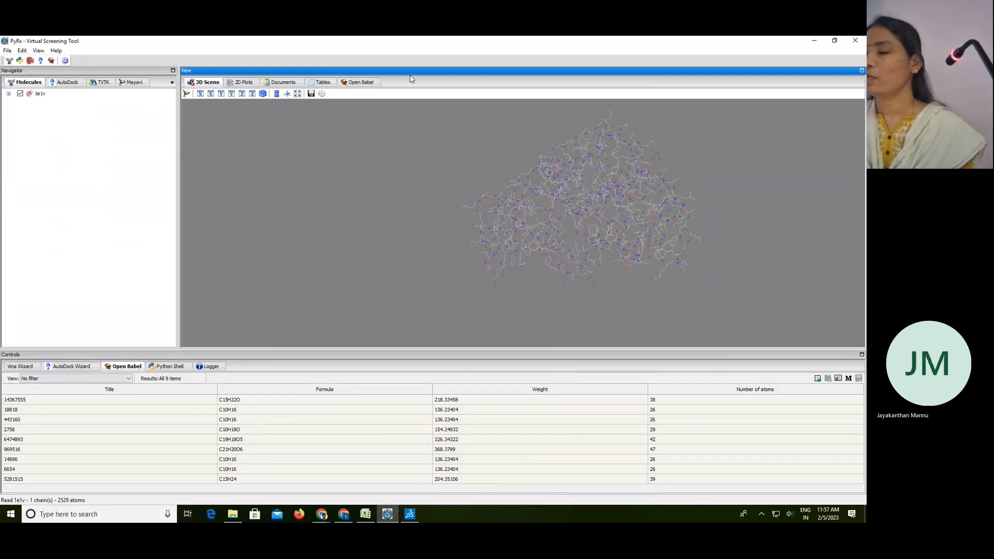
pyautogui.click(367, 83)
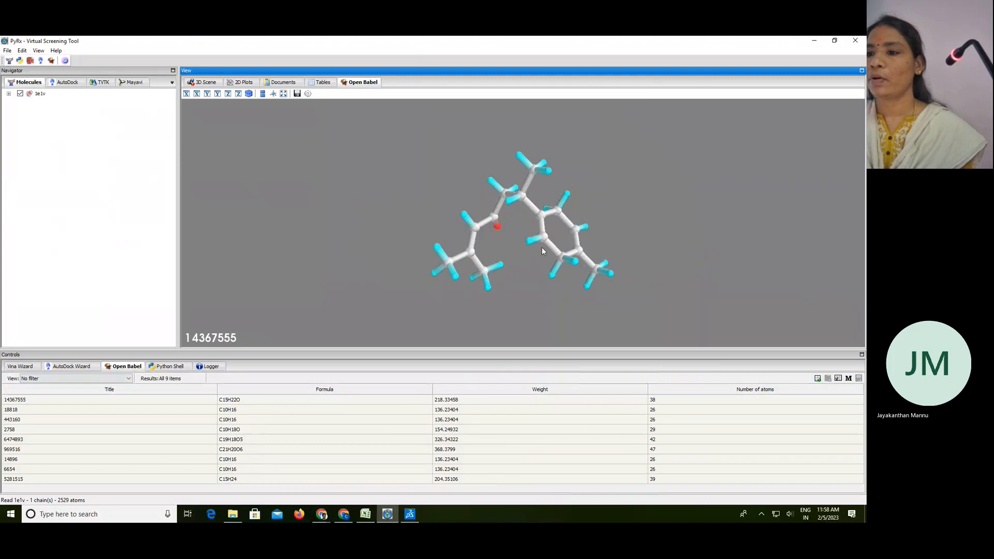
pyautogui.click(440, 421)
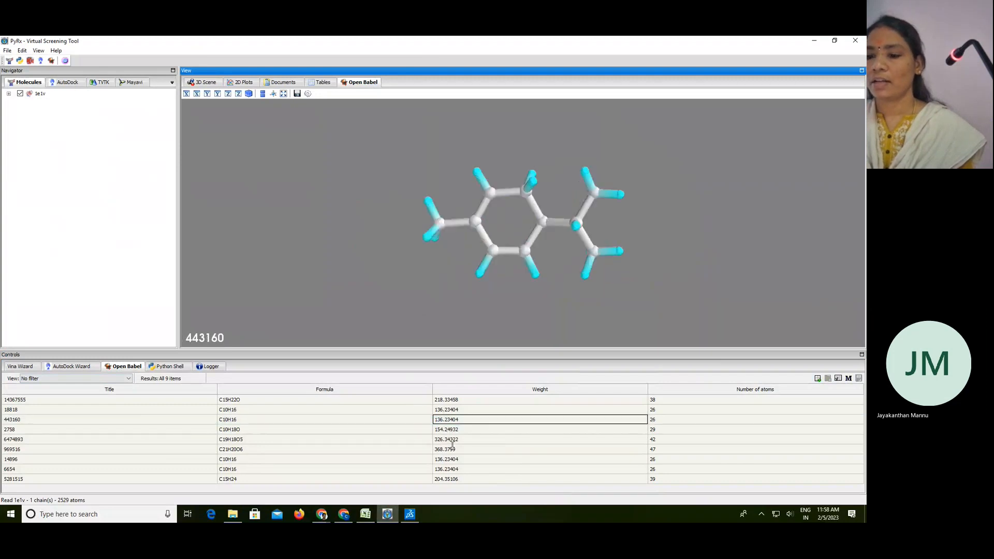
pyautogui.click(473, 402)
pyautogui.click(184, 421)
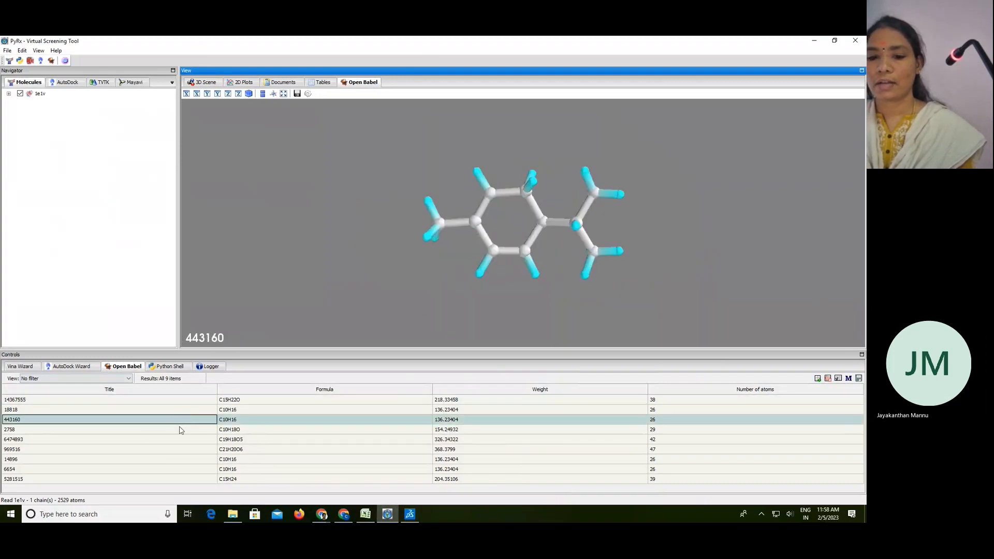
pyautogui.click(180, 430)
pyautogui.click(176, 450)
pyautogui.click(176, 459)
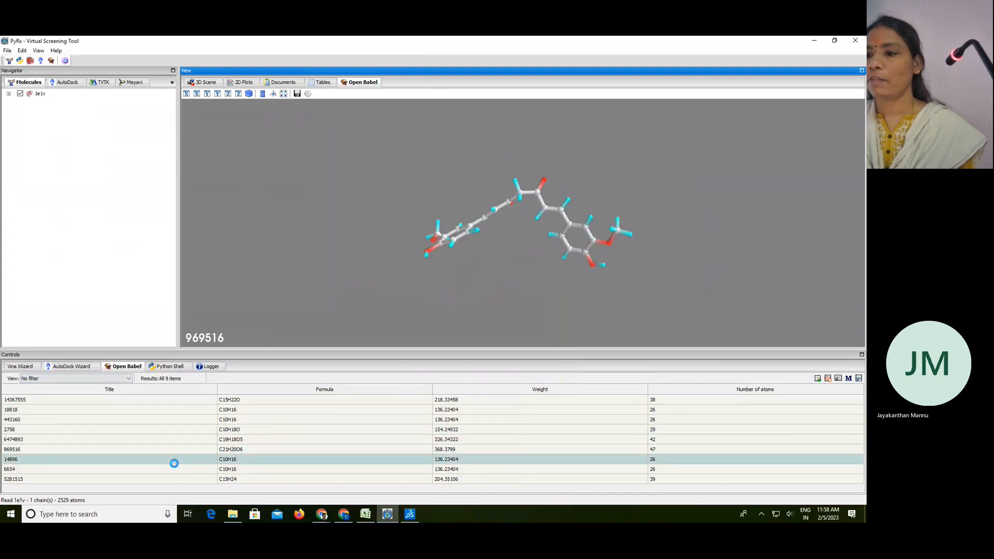
pyautogui.click(187, 420)
pyautogui.click(193, 401)
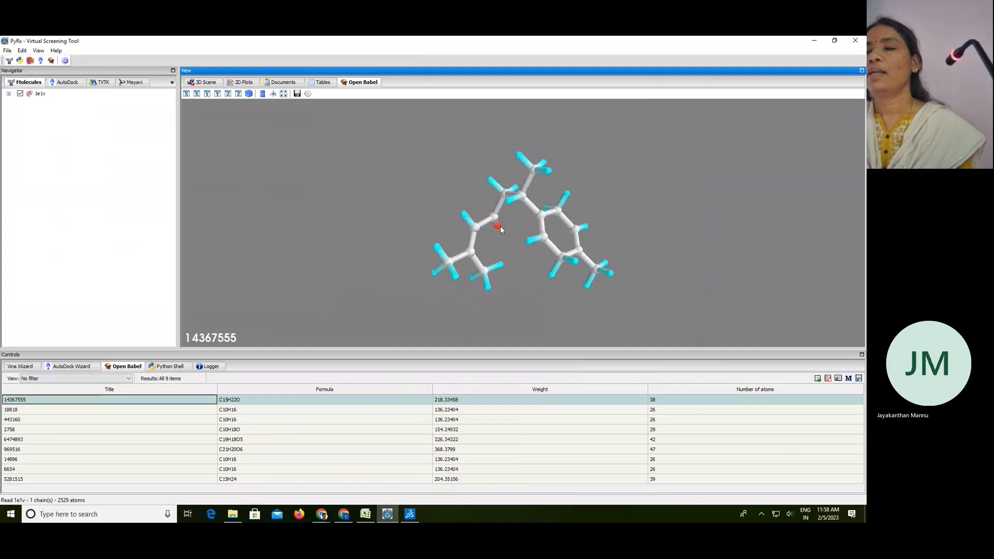
# Look through more of the imported ligands' 3D structures, including 6654, 6474893, 2758 and 5281515.
pyautogui.click(271, 409)
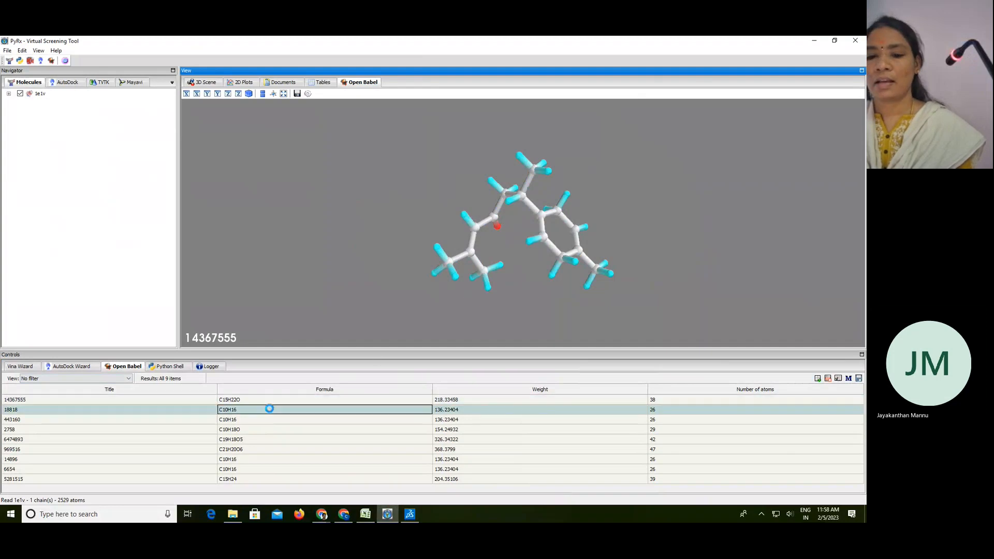
pyautogui.click(243, 479)
pyautogui.click(248, 470)
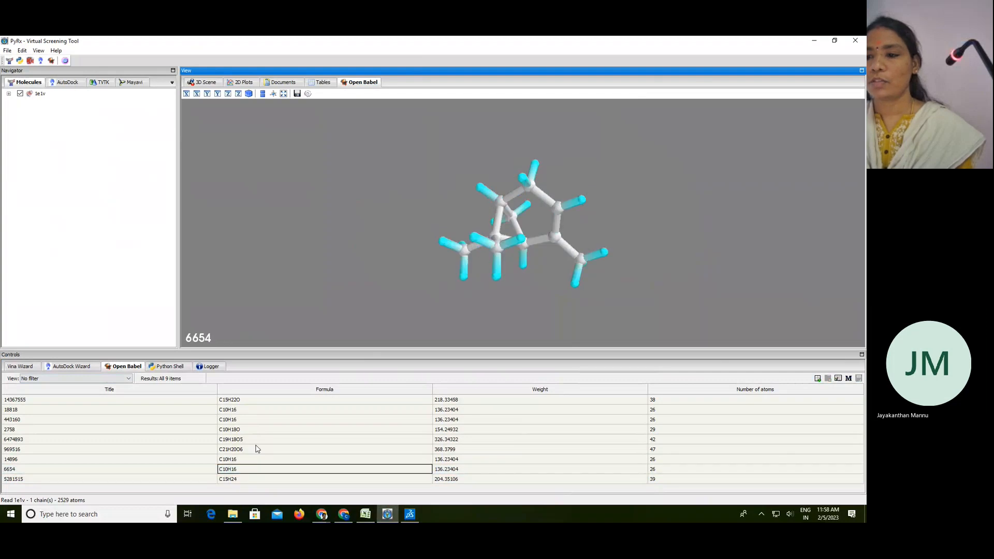
pyautogui.click(242, 440)
pyautogui.click(236, 430)
pyautogui.click(230, 420)
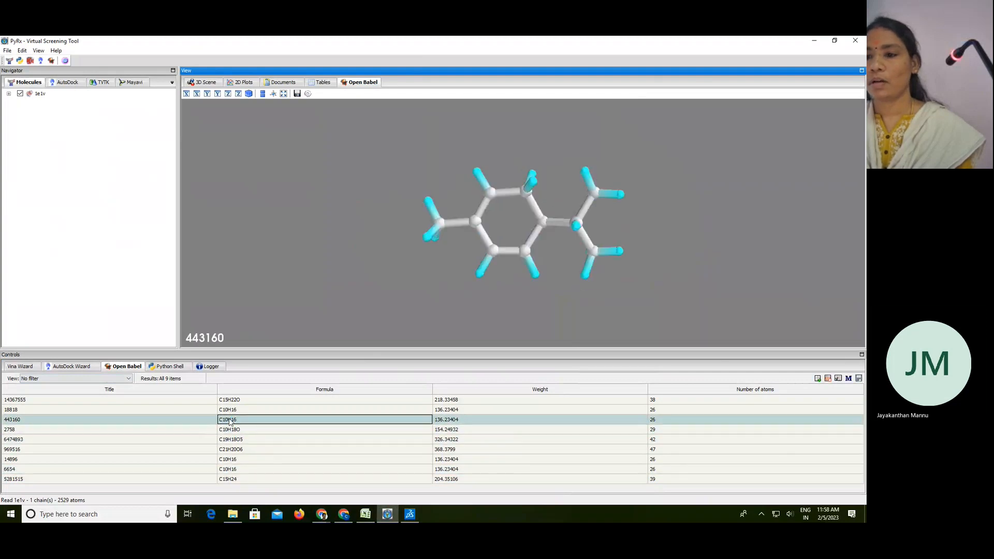
pyautogui.click(225, 411)
pyautogui.click(231, 400)
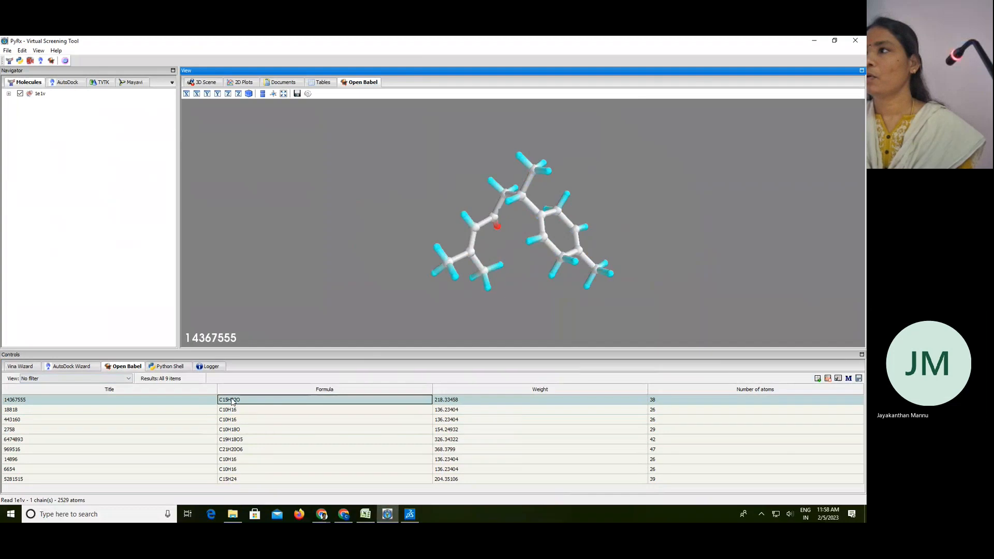
pyautogui.click(219, 430)
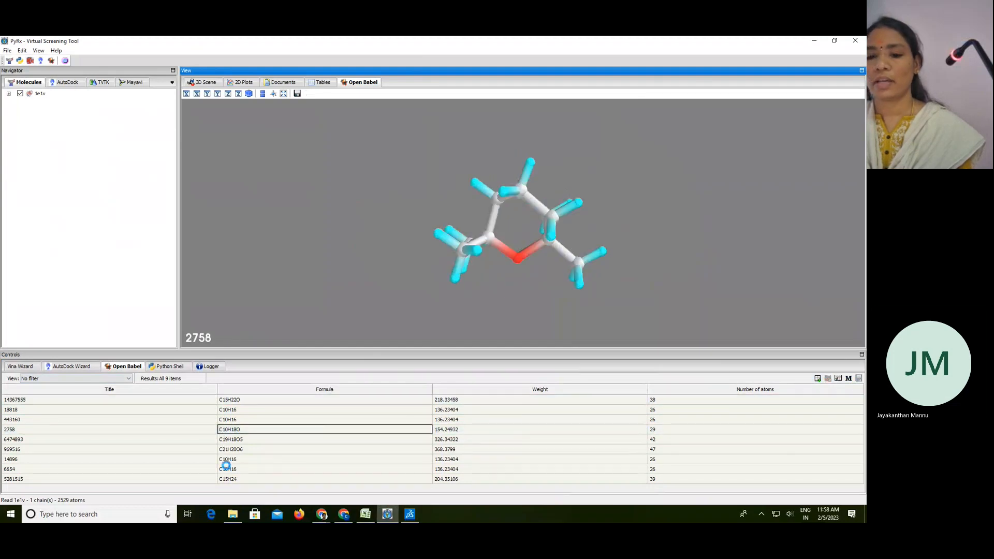
pyautogui.click(192, 469)
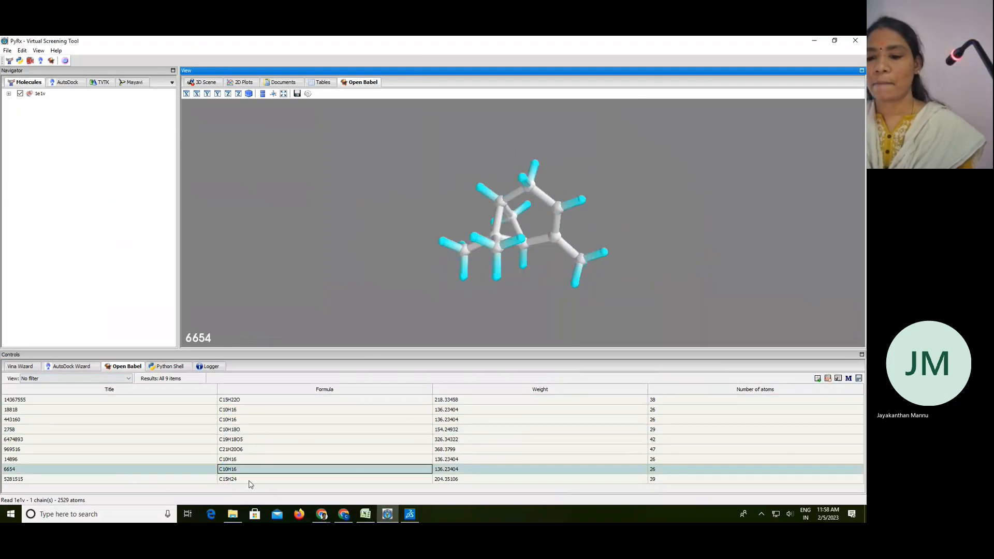
pyautogui.click(249, 479)
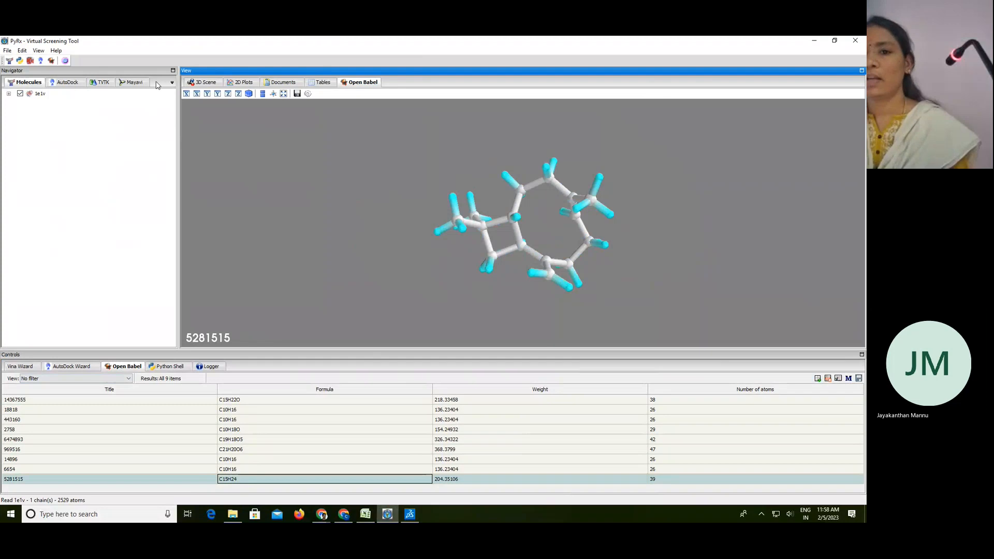
# Return to the protein's 3D scene and make 1e1v an AutoDock macromolecule.
pyautogui.click(203, 82)
pyautogui.scroll(3, 552, 254)
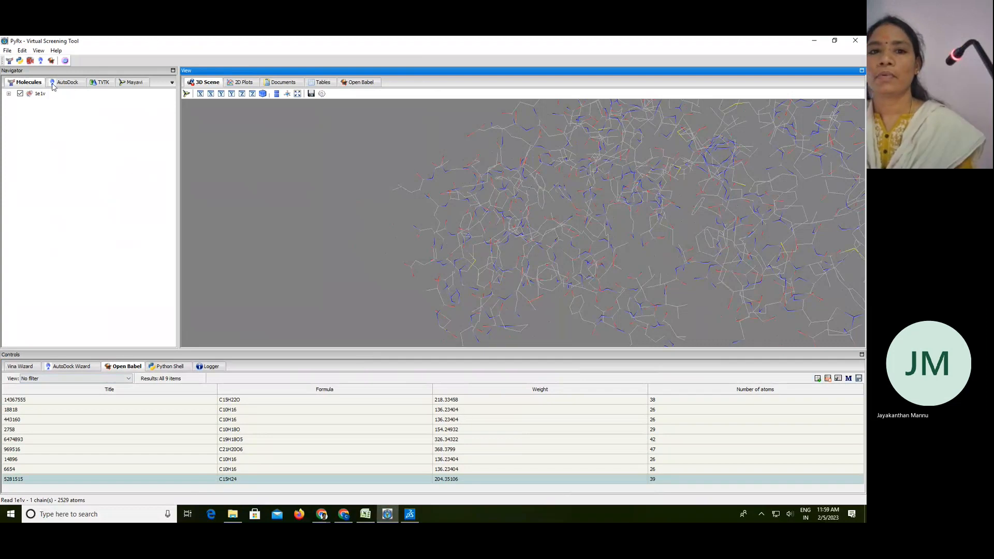
pyautogui.click(41, 94)
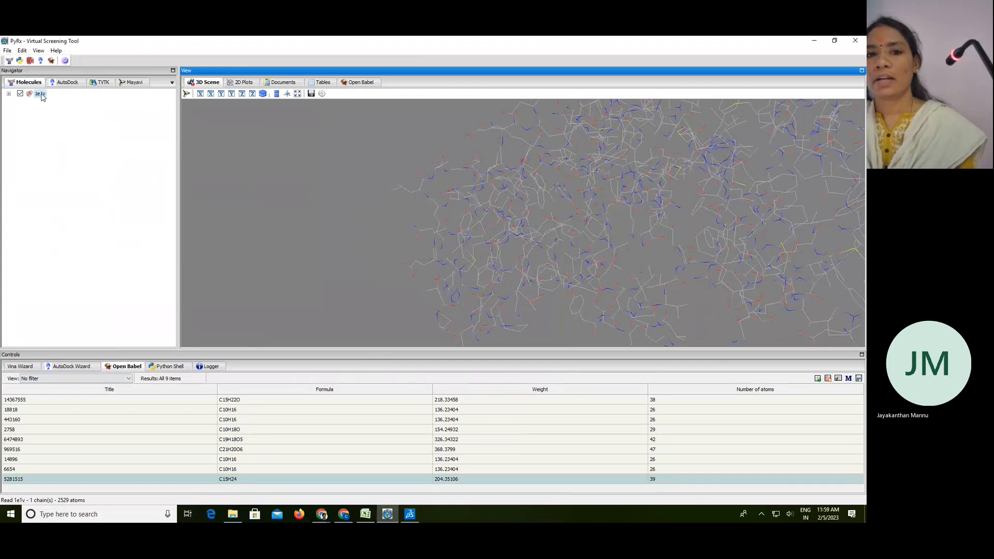
pyautogui.rightClick(42, 97)
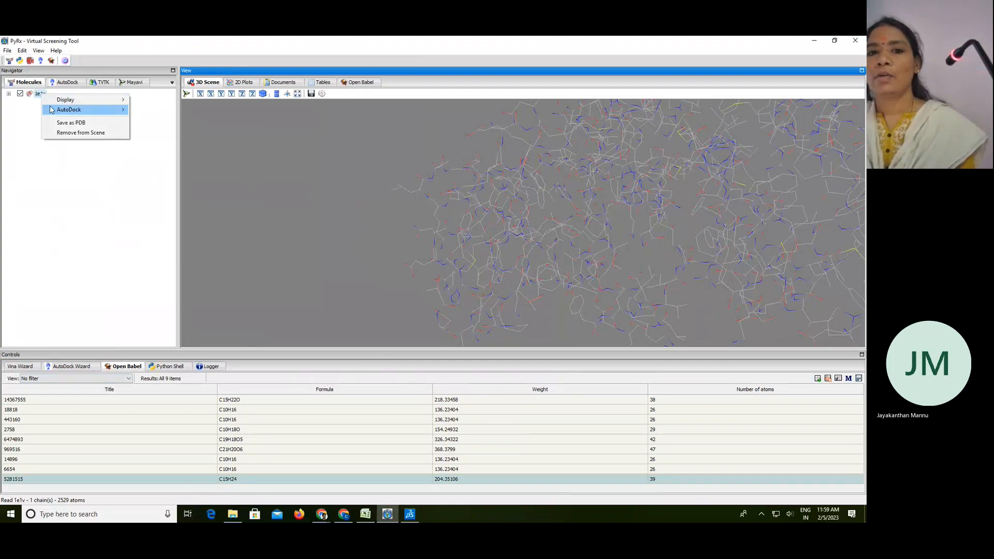
pyautogui.moveTo(51, 110)
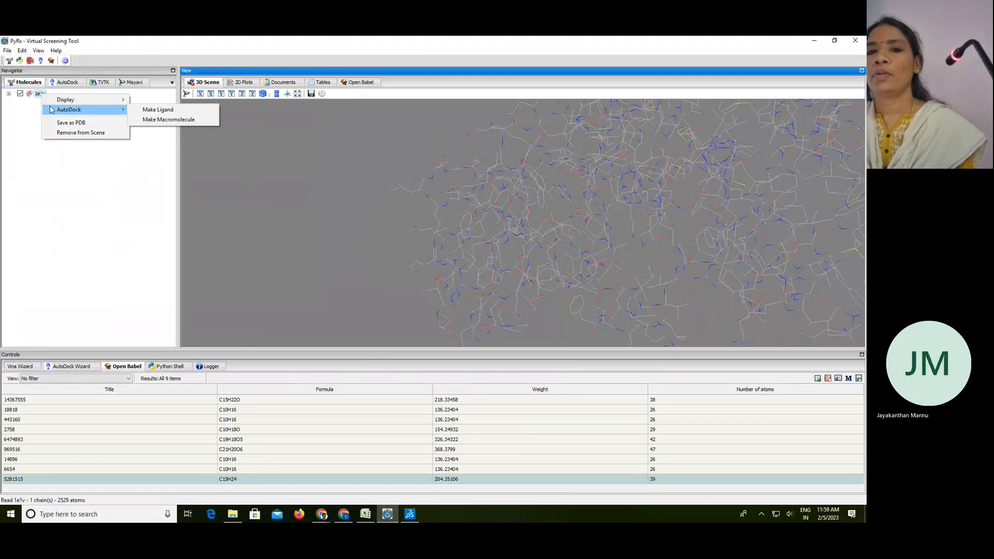
pyautogui.click(149, 122)
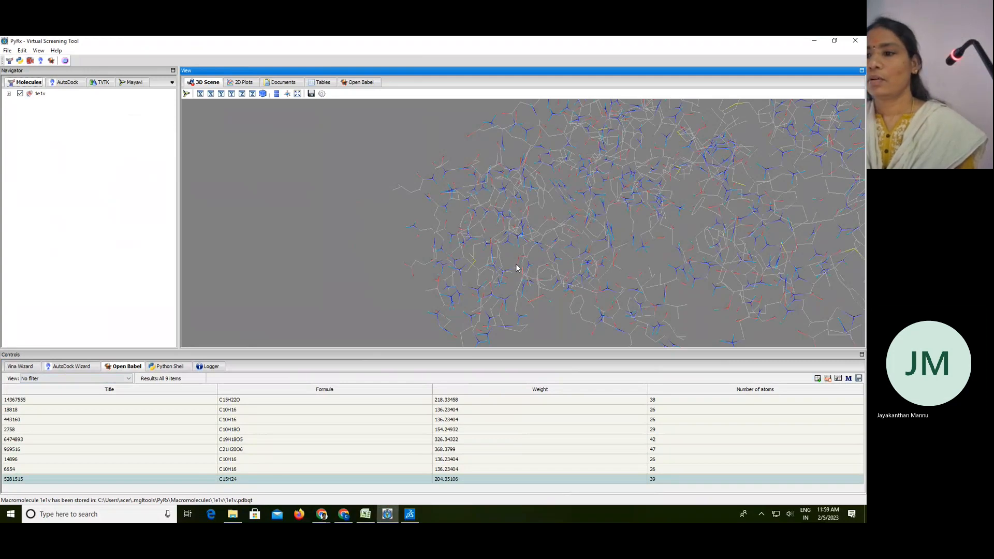
# Orbit the protein and check the 1e1v macromolecule's pdbqt file in the AutoDock list, comparing it with the loaded molecules.
pyautogui.moveTo(517, 269); pyautogui.dragTo(416, 209)
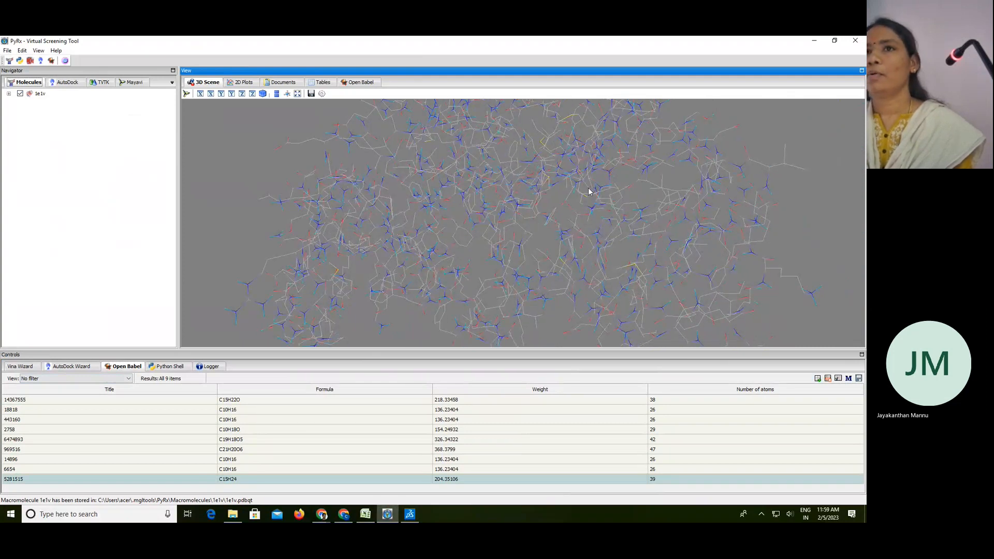
pyautogui.click(66, 83)
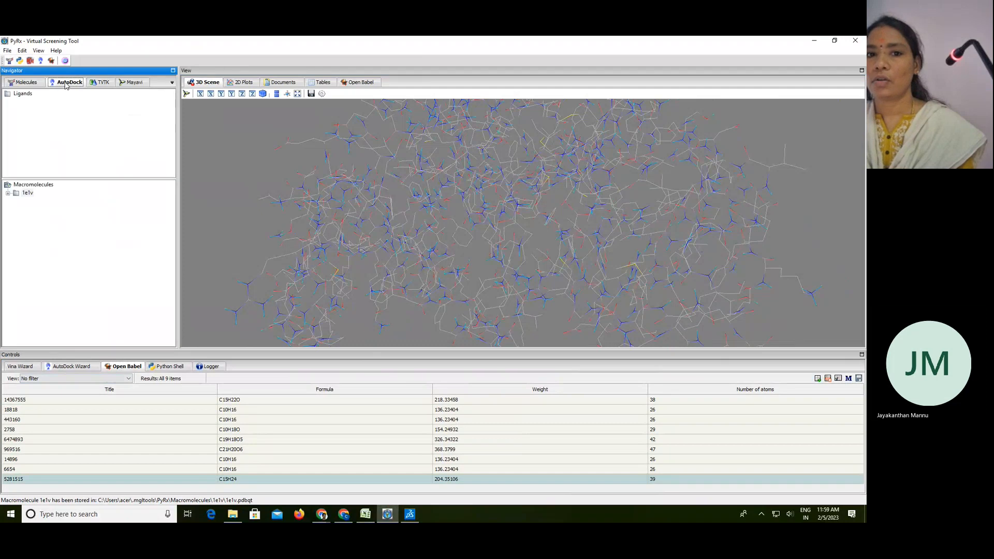
pyautogui.click(8, 194)
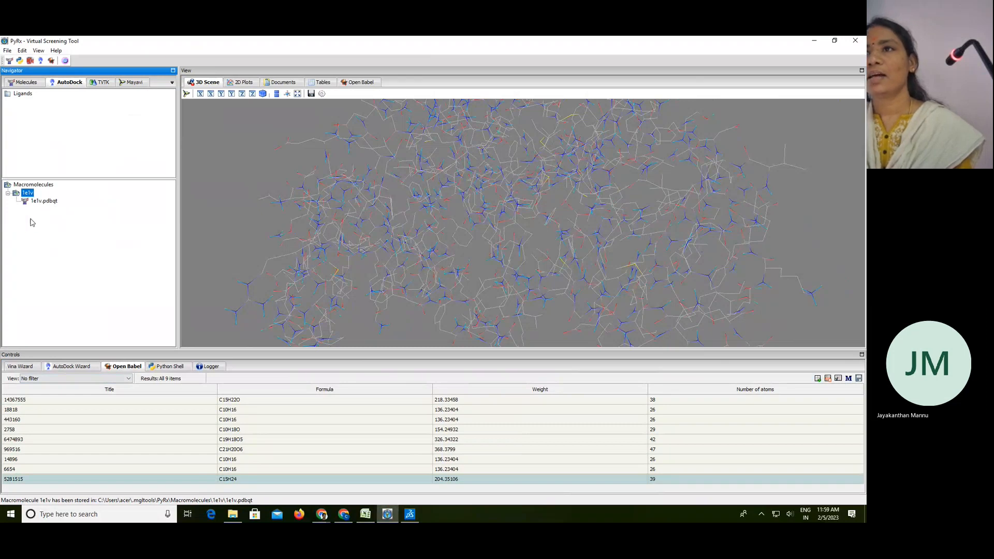
pyautogui.click(23, 82)
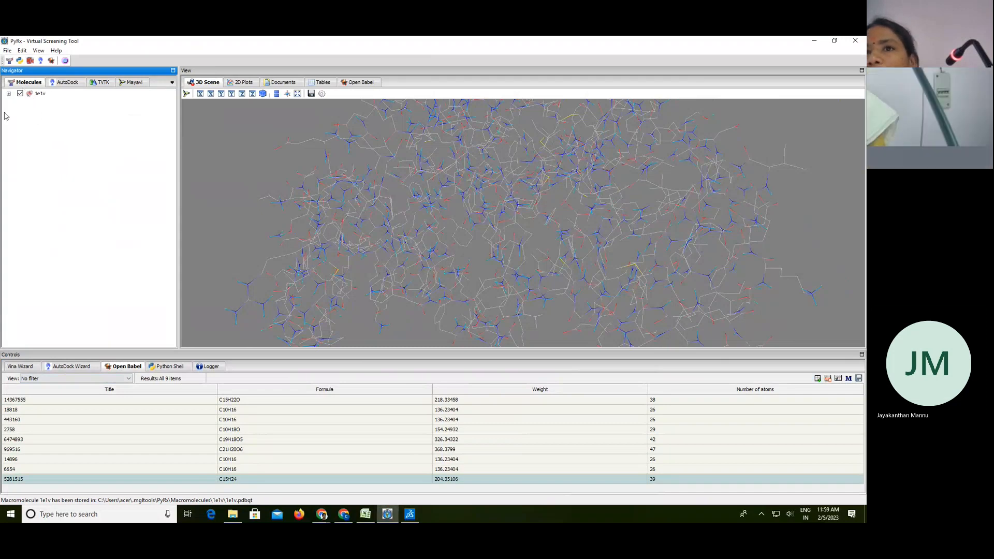
pyautogui.click(68, 82)
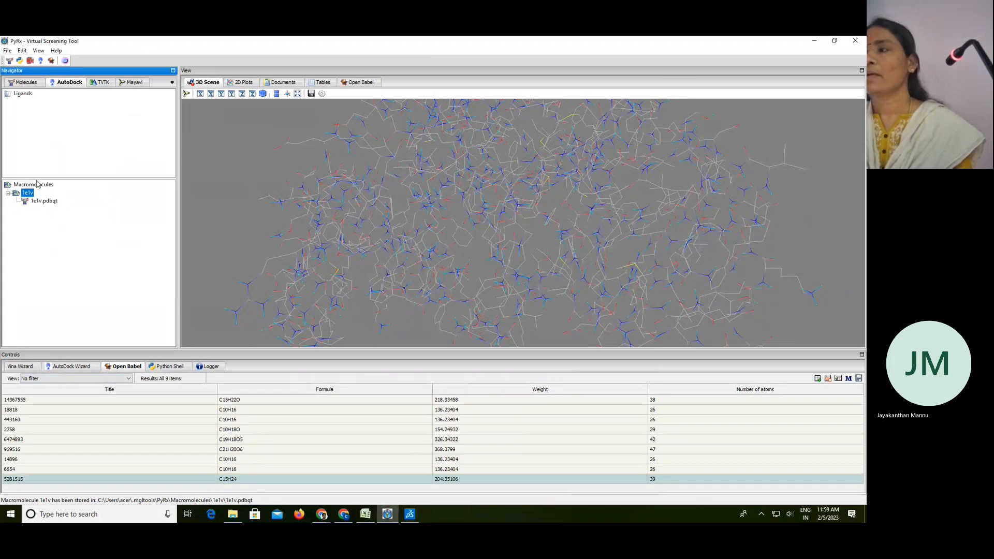
# Try selecting all the imported ligands, from 14367555 through 5281515.
pyautogui.click(309, 403)
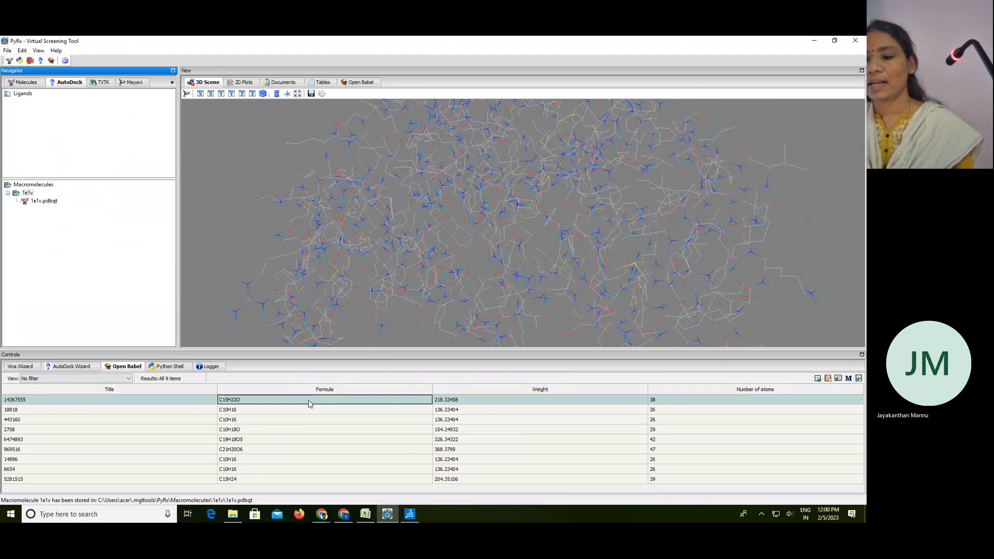
pyautogui.keyDown('ctrl'); pyautogui.click(327, 421); pyautogui.keyUp('ctrl')
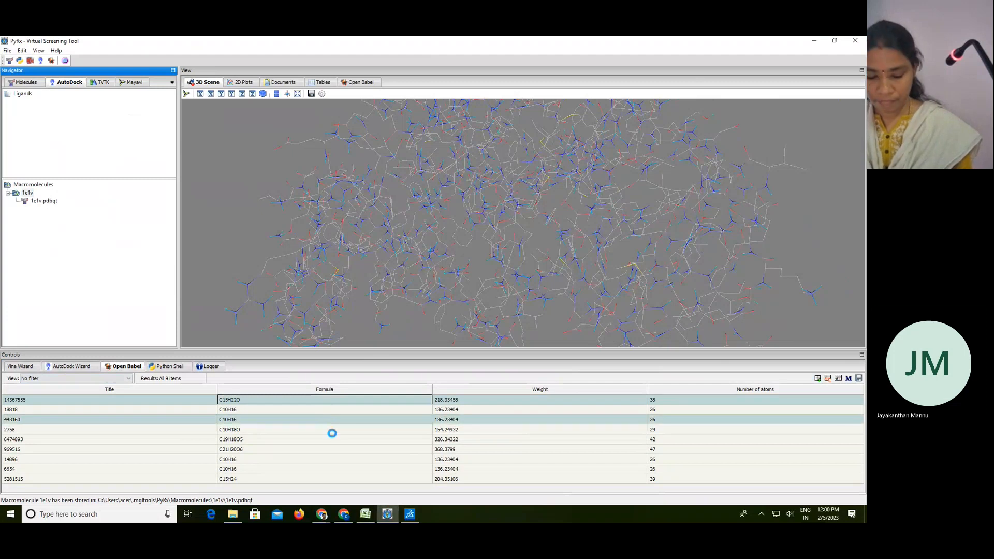
pyautogui.click(337, 451)
pyautogui.click(356, 403)
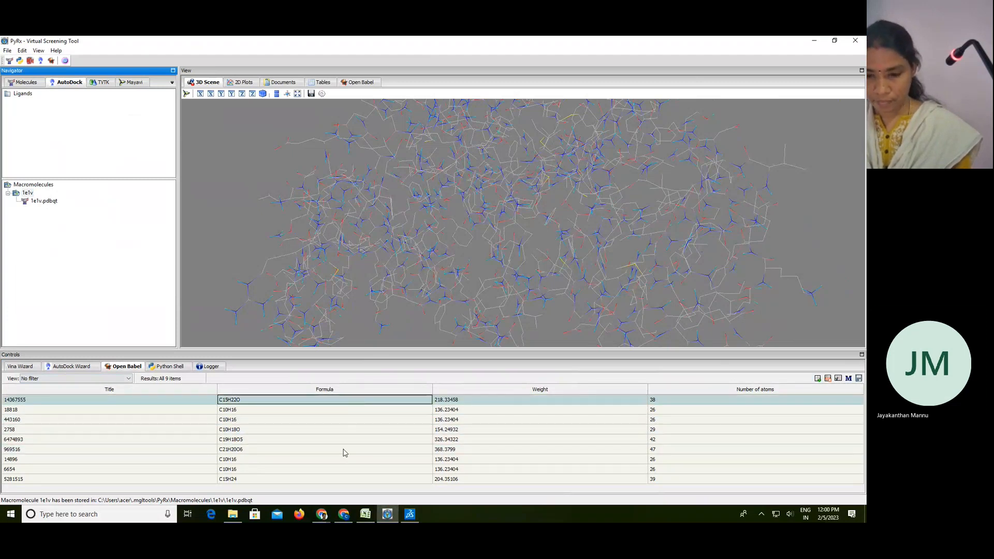
pyautogui.keyDown('shift'); pyautogui.click(344, 479); pyautogui.keyUp('shift')
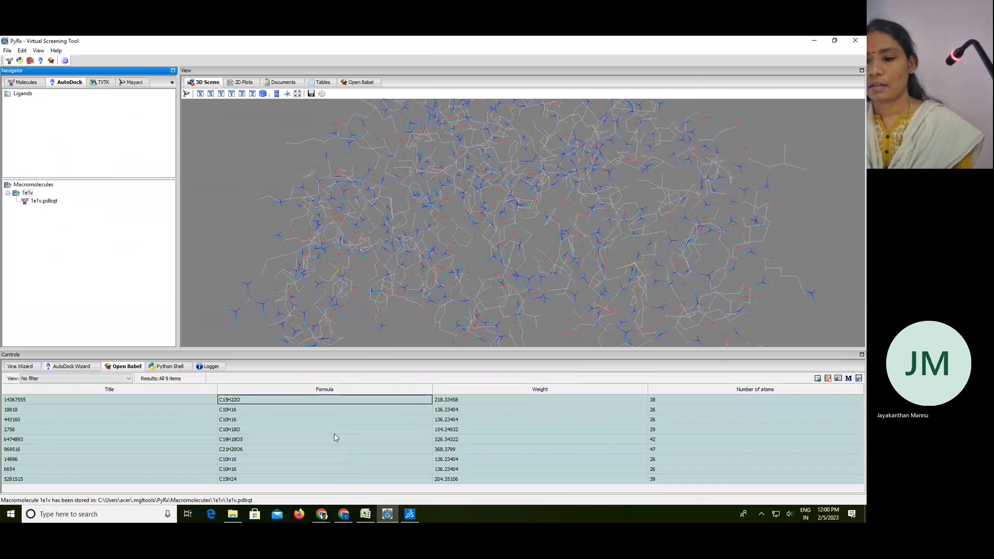
pyautogui.click(343, 422)
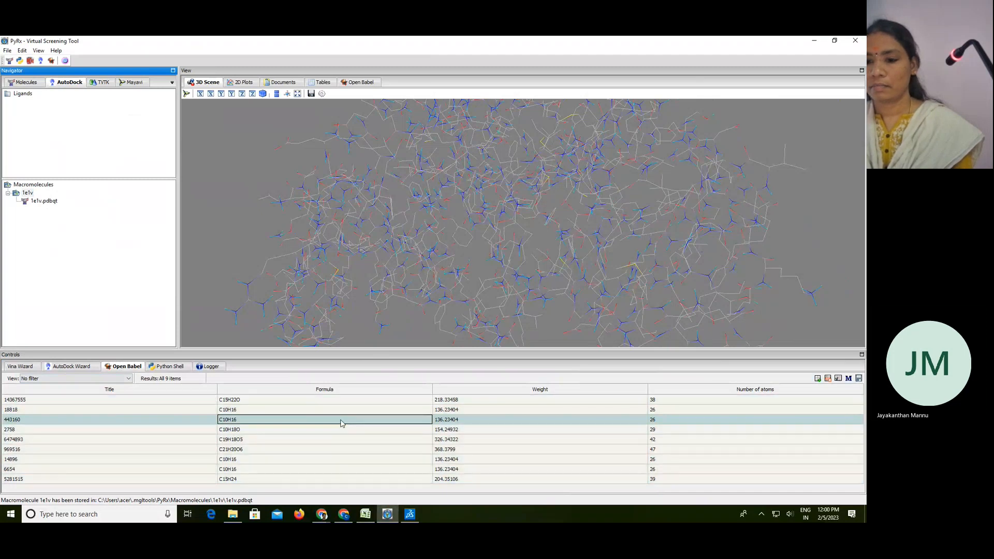
pyautogui.click(334, 401)
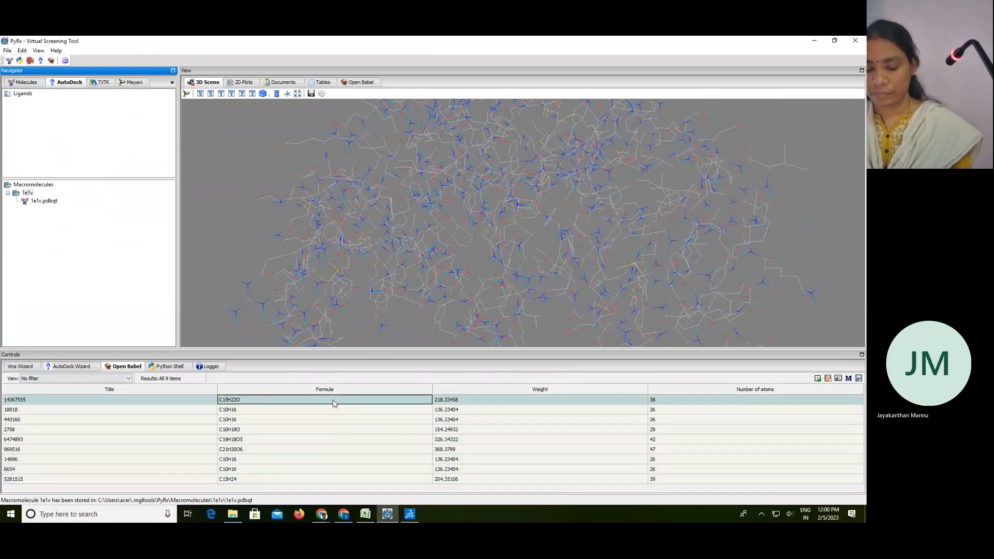
pyautogui.keyDown('shift'); pyautogui.click(343, 480); pyautogui.keyUp('shift')
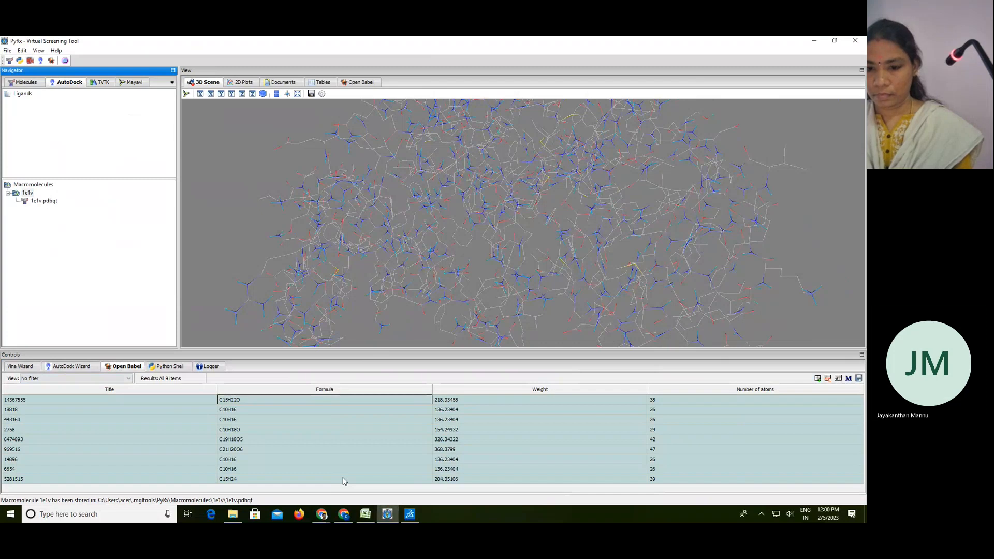
# Try selecting only ligands 14367555, 18818, 443160 and 2758, both as a range and individually.
pyautogui.click(345, 400)
pyautogui.keyDown('shift'); pyautogui.click(340, 409); pyautogui.keyUp('shift')
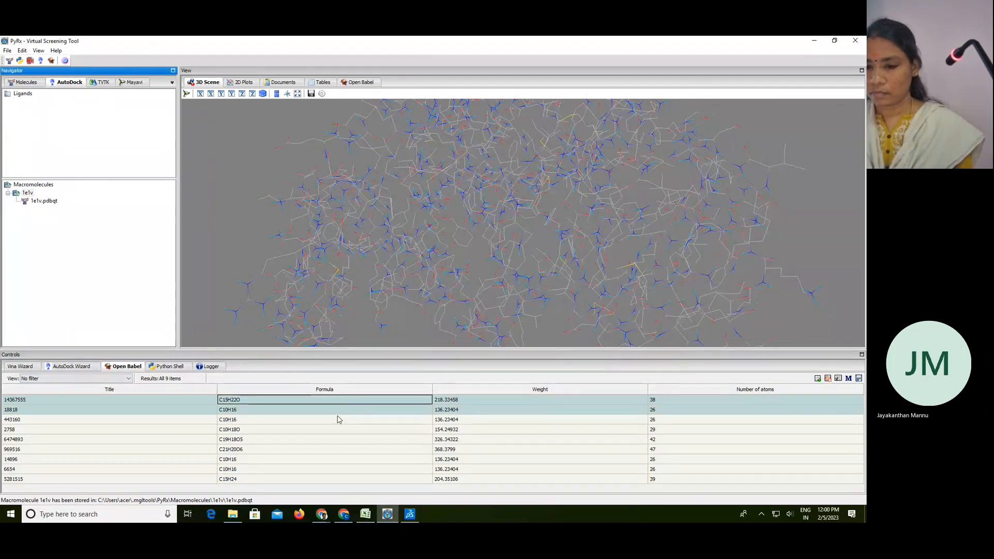
pyautogui.keyDown('shift'); pyautogui.click(336, 421); pyautogui.keyUp('shift')
pyautogui.keyDown('shift'); pyautogui.click(334, 431); pyautogui.keyUp('shift')
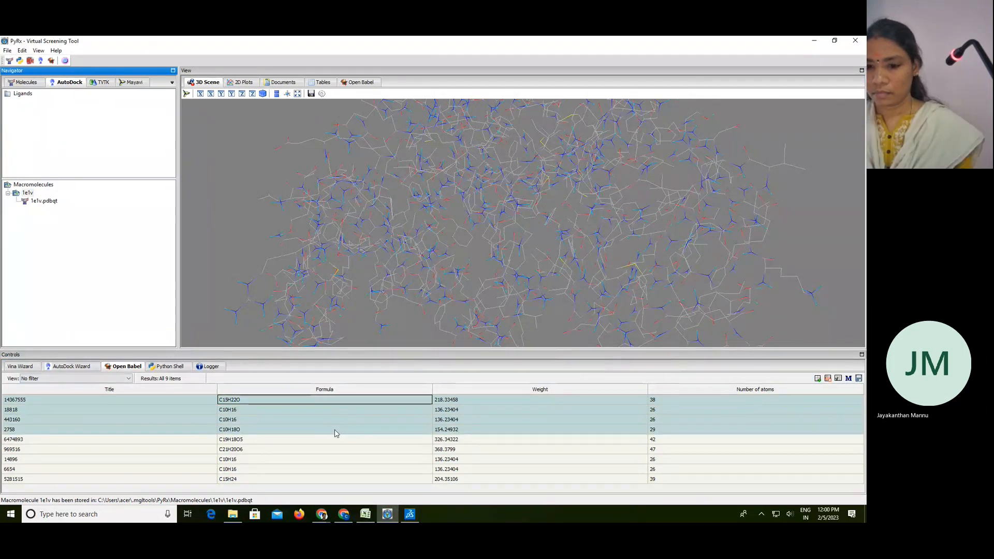
pyautogui.click(348, 401)
pyautogui.rightClick(348, 401)
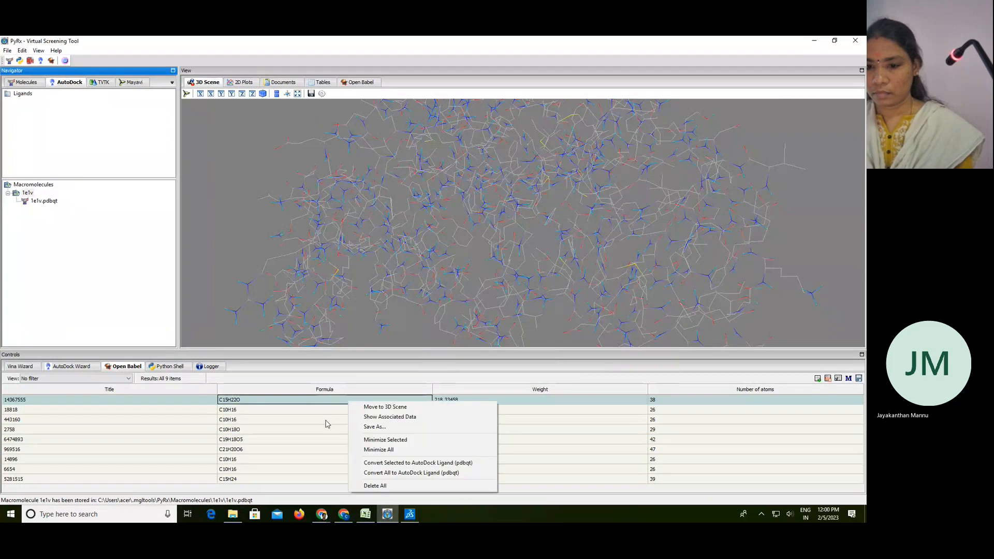
pyautogui.keyDown('ctrl'); pyautogui.click(325, 420); pyautogui.keyUp('ctrl')
pyautogui.keyDown('ctrl'); pyautogui.click(319, 432); pyautogui.keyUp('ctrl')
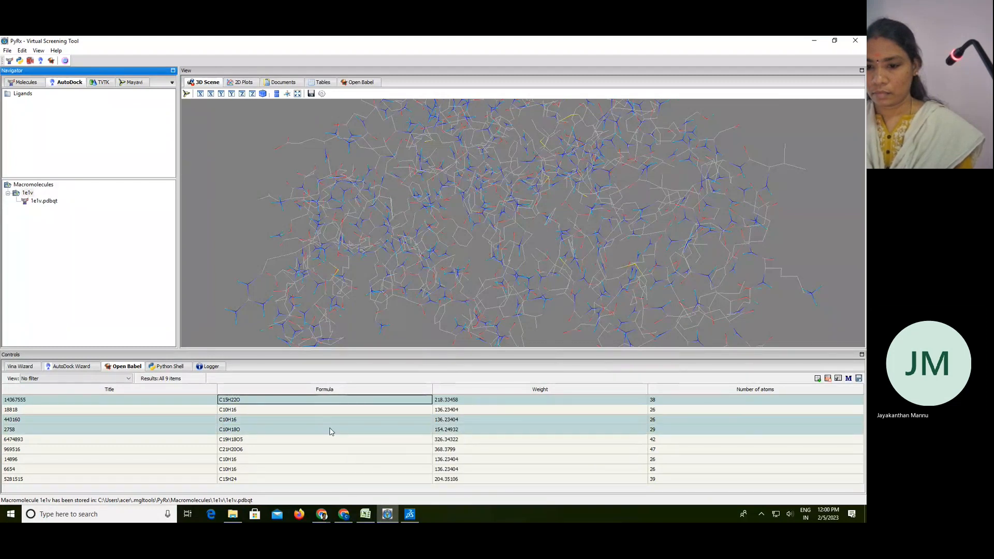
pyautogui.keyDown('ctrl'); pyautogui.click(338, 409); pyautogui.keyUp('ctrl')
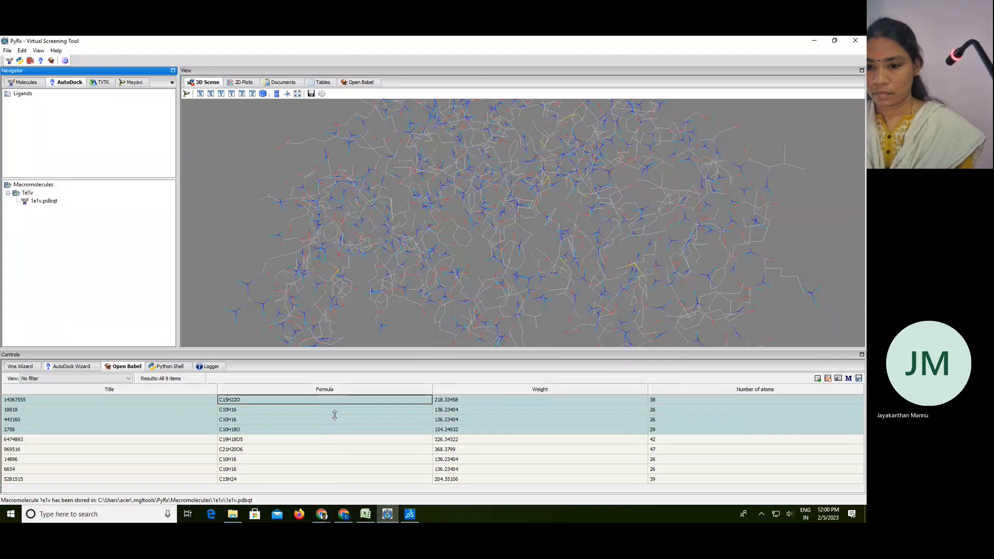
# Clear the multiple selection and energy-minimize all the ligands in the Open Babel list.
pyautogui.click(333, 451)
pyautogui.click(336, 401)
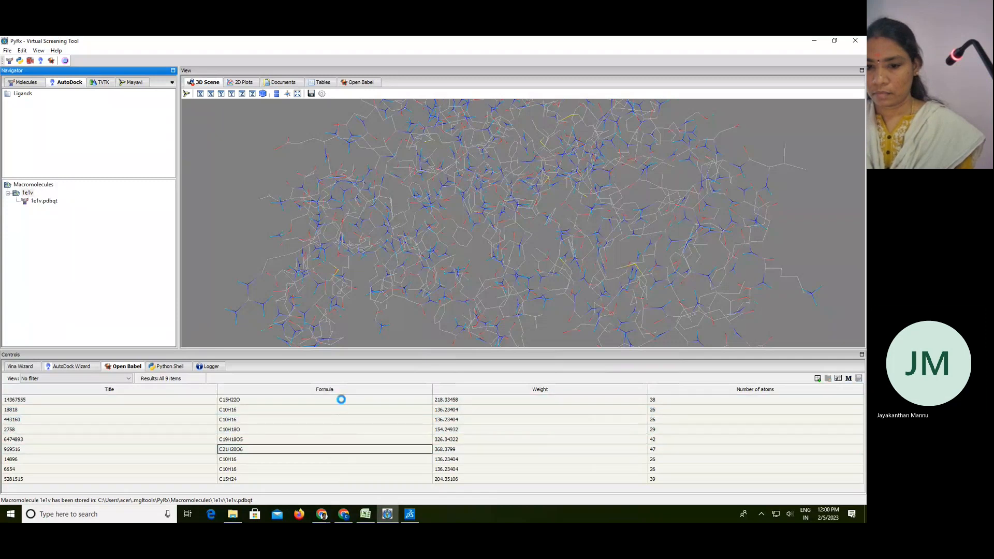
pyautogui.click(321, 411)
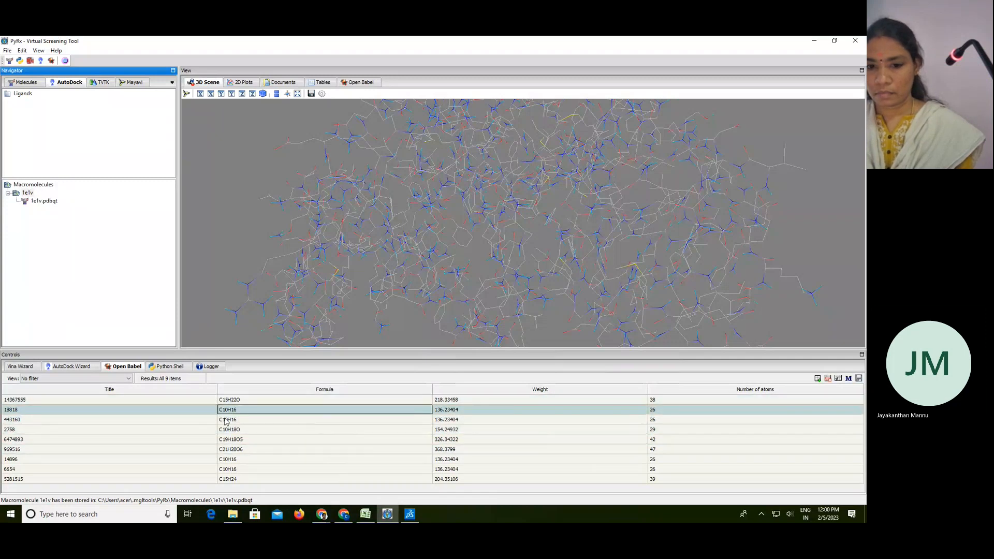
pyautogui.click(226, 420)
pyautogui.click(255, 402)
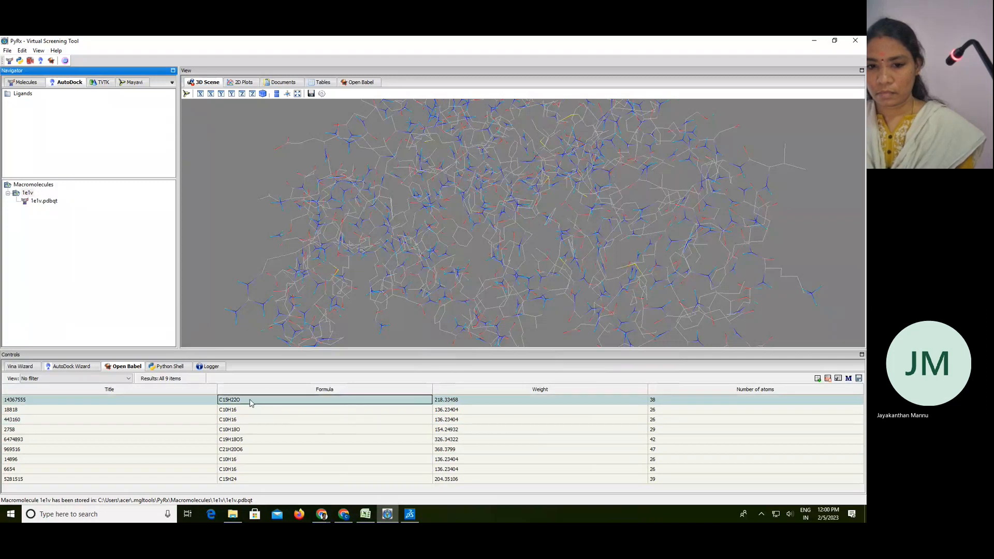
pyautogui.rightClick(248, 403)
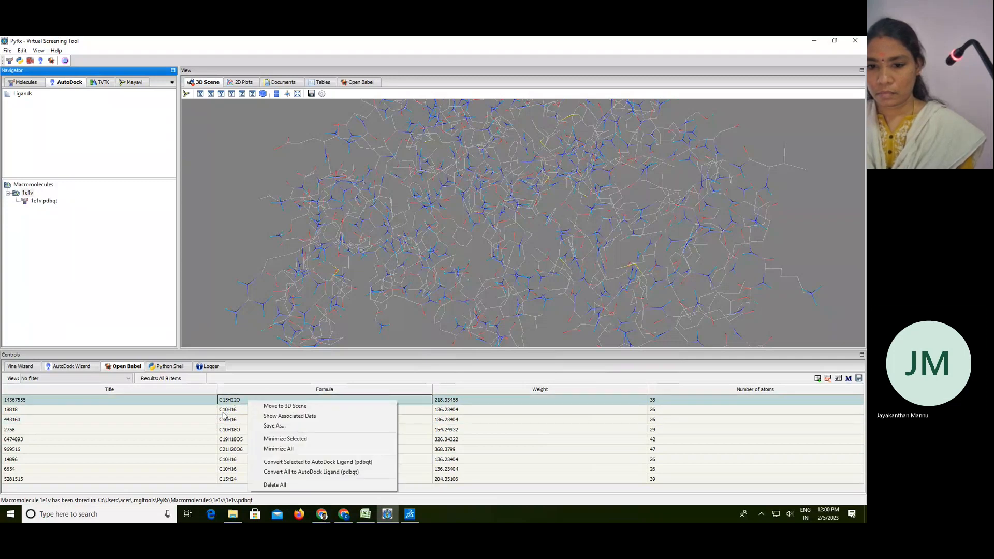
pyautogui.click(269, 449)
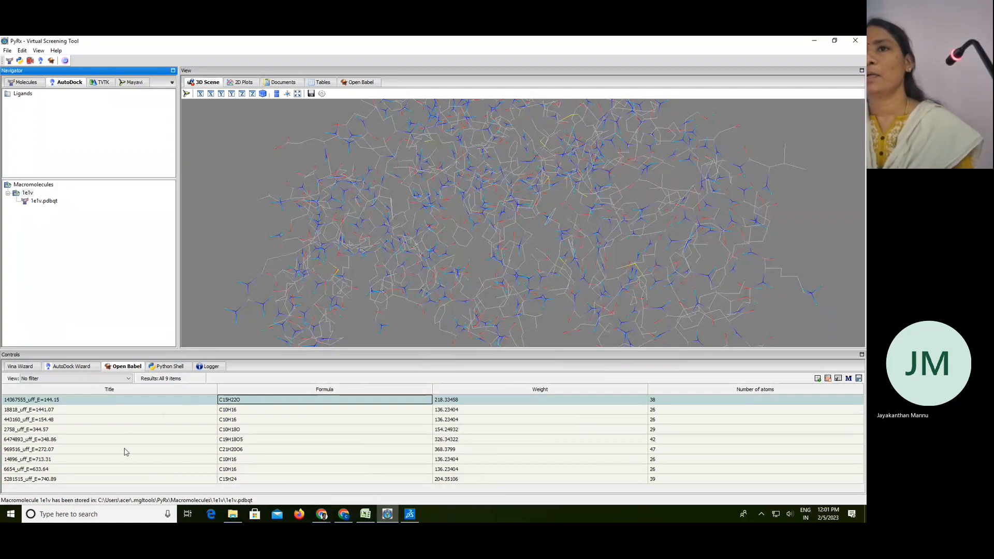
# Convert all the minimized ligands to AutoDock pdbqt format and expand the AutoDock ligand list.
pyautogui.click(269, 441)
pyautogui.rightClick(269, 443)
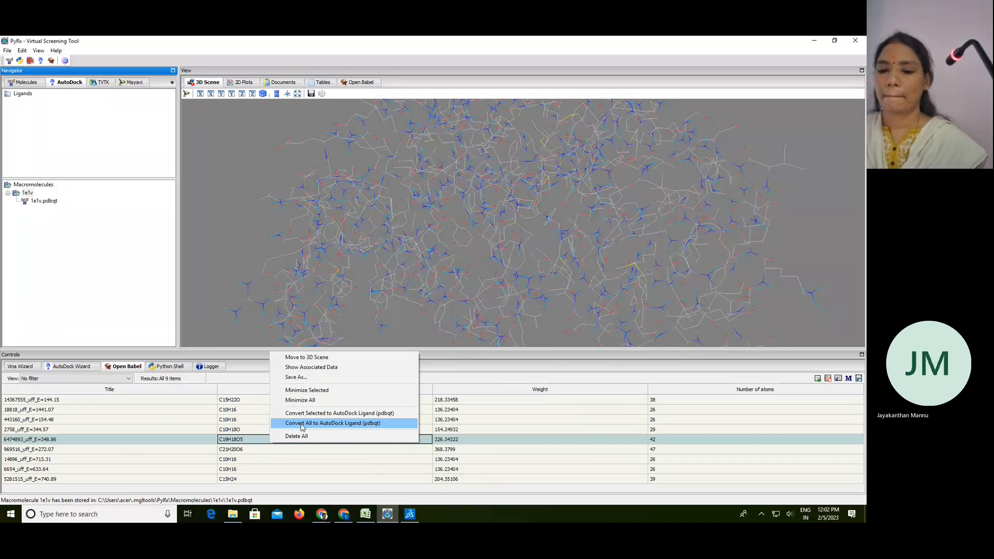
pyautogui.click(303, 424)
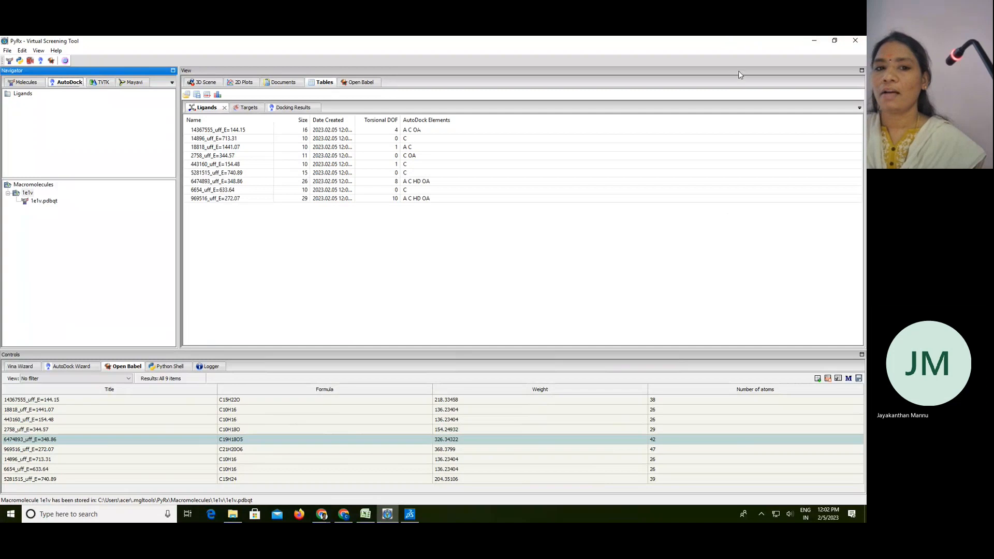
pyautogui.click(23, 93)
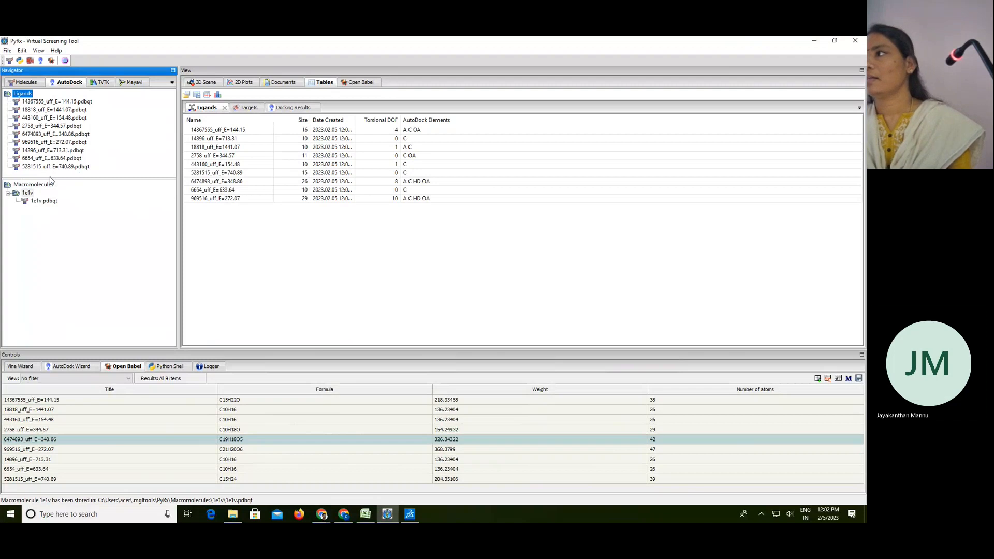
# Start the Vina Wizard in Local execution mode.
pyautogui.click(18, 367)
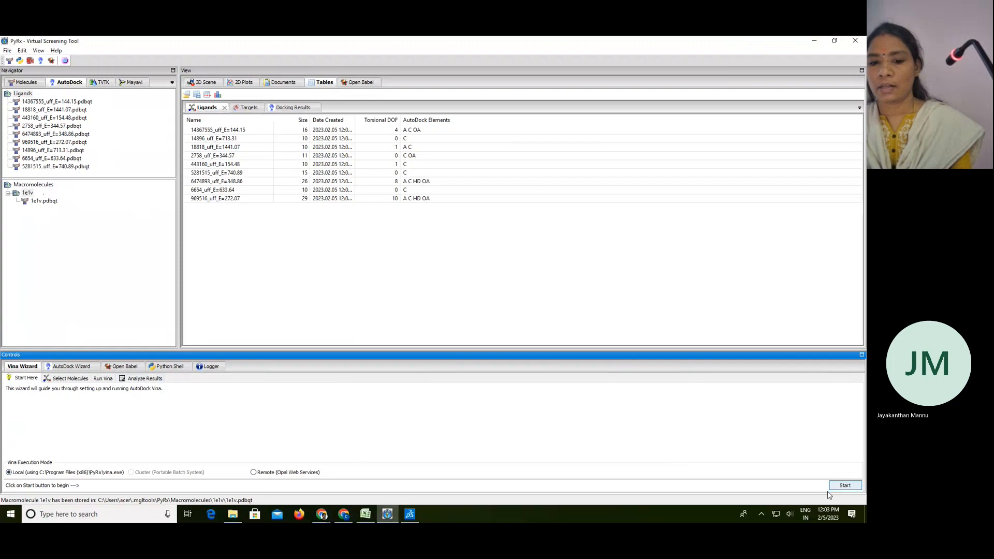
pyautogui.click(844, 486)
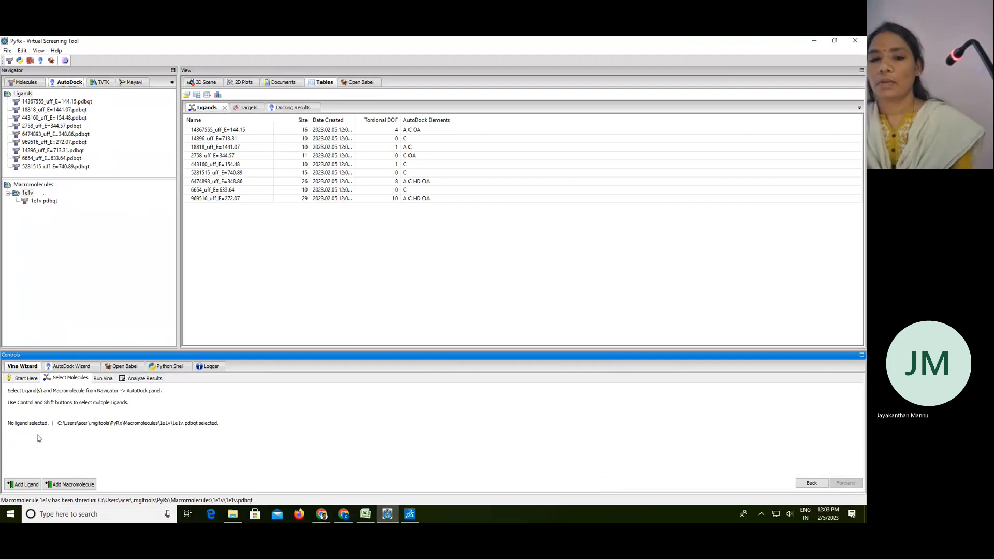
pyautogui.click(64, 486)
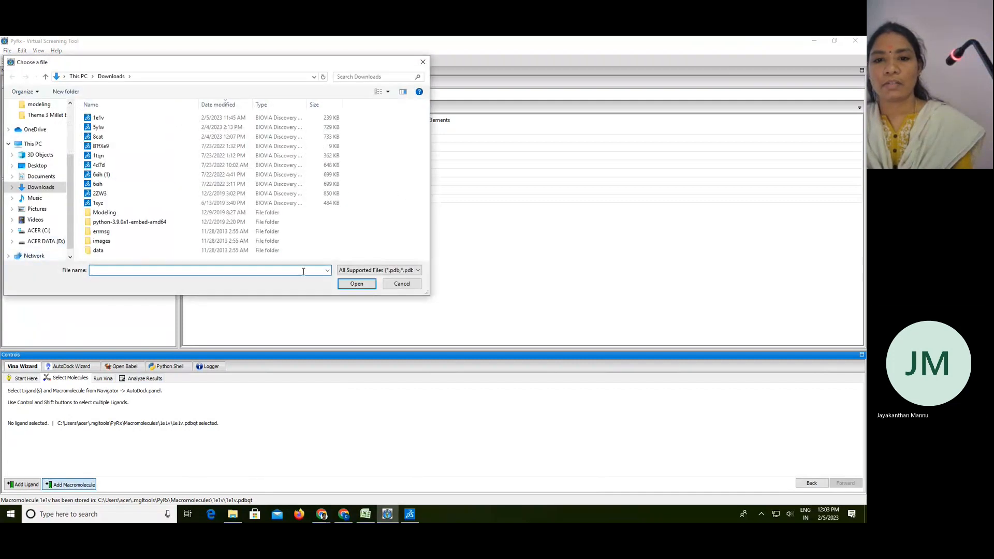
pyautogui.click(402, 282)
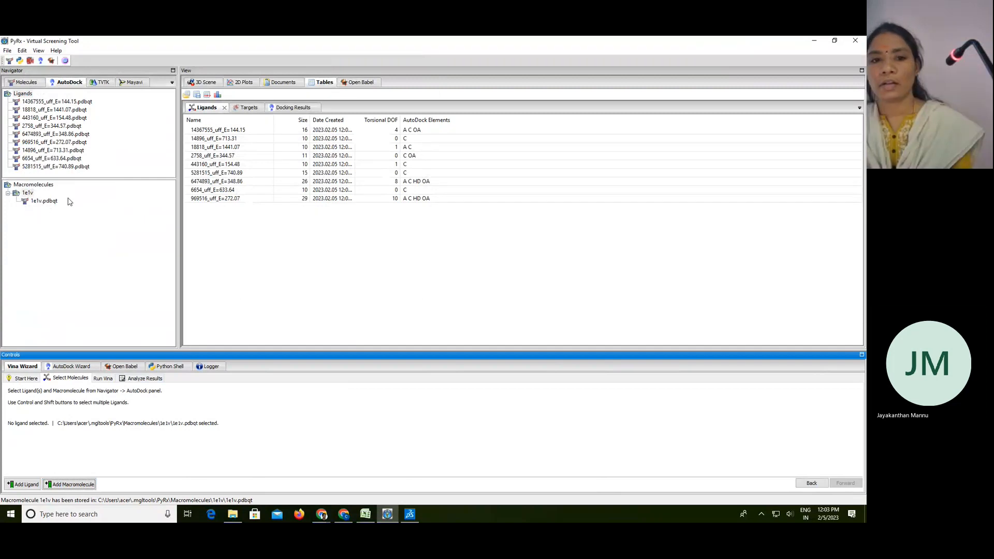
pyautogui.click(38, 202)
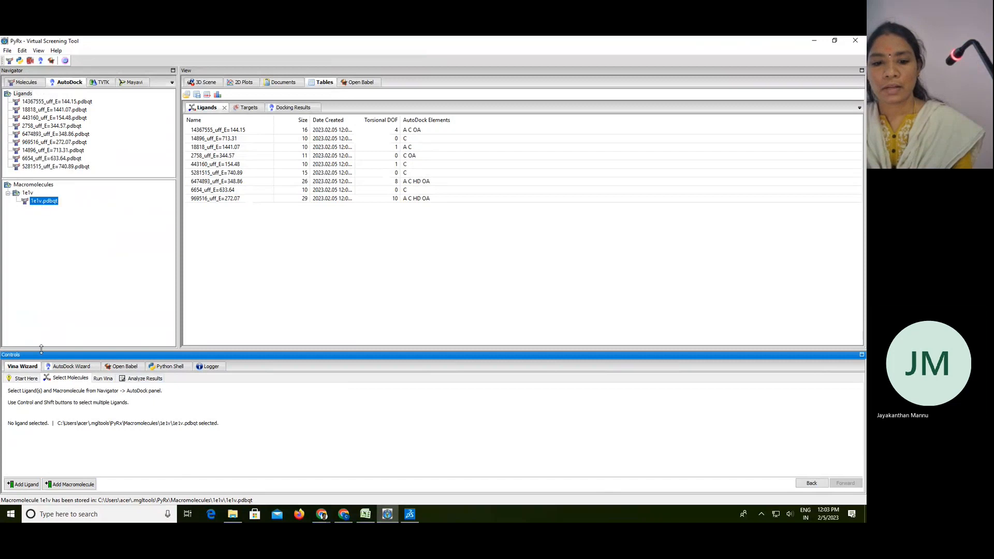
pyautogui.click(58, 489)
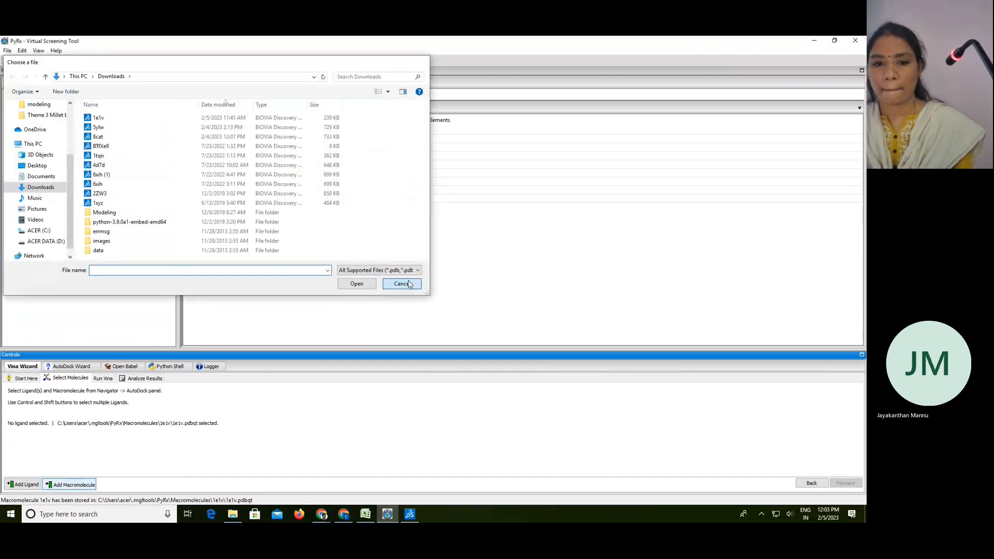
pyautogui.click(403, 284)
# Select 1e1v.pdbqt as the macromolecule for the Vina docking run.
pyautogui.rightClick(35, 200)
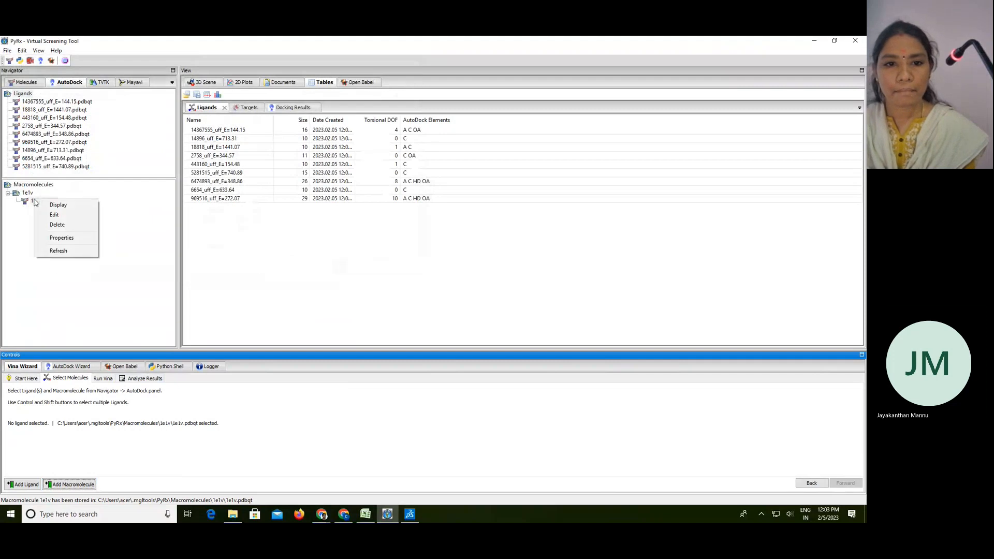
pyautogui.click(23, 225)
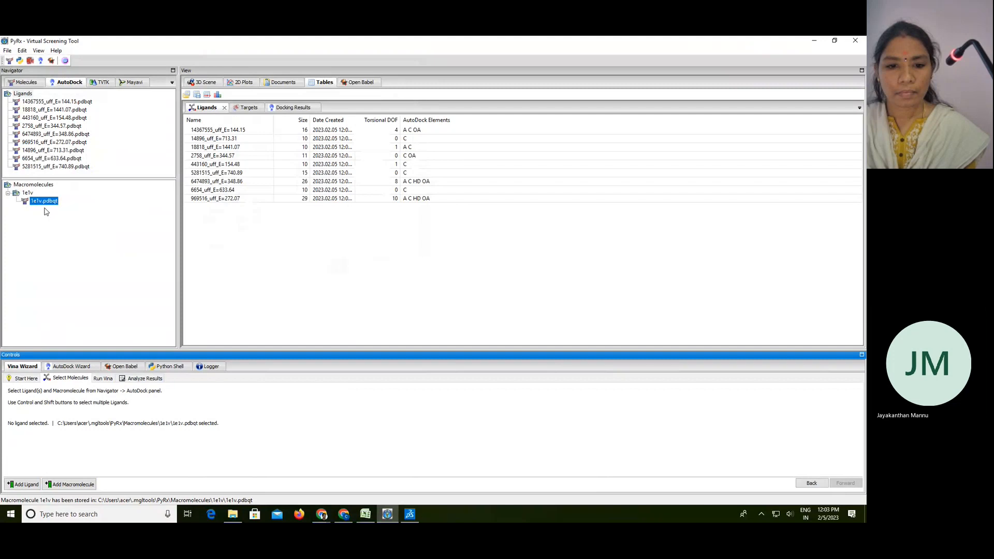
pyautogui.click(70, 484)
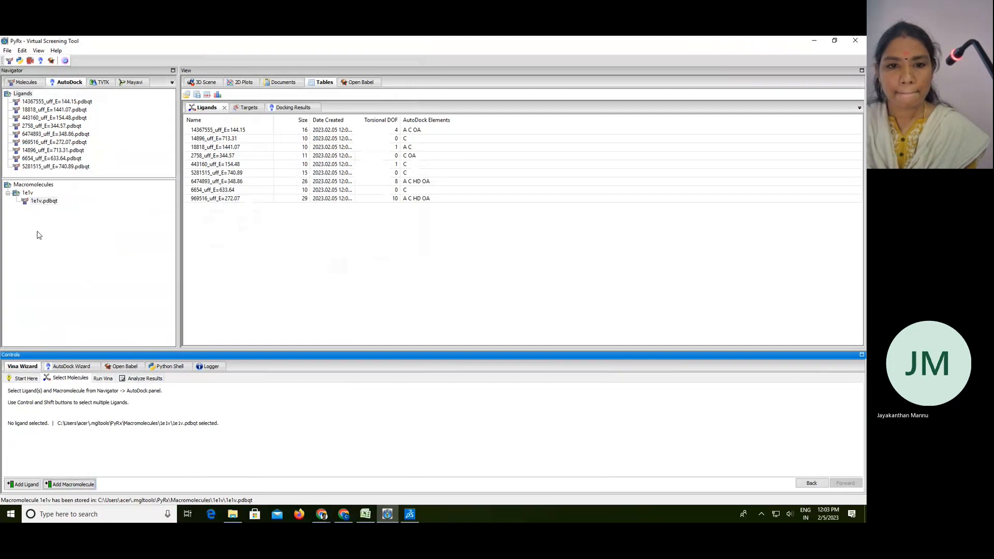
pyautogui.click(43, 202)
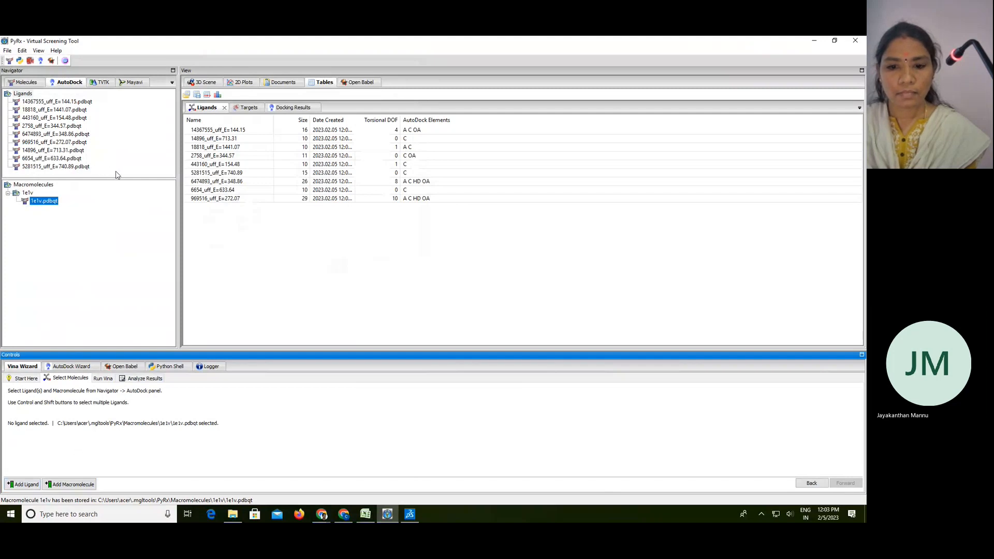
# Select all nine ligands, from 14367555 to 5281515, for docking with 1e1v and advance to the Vina run stage.
pyautogui.click(60, 102)
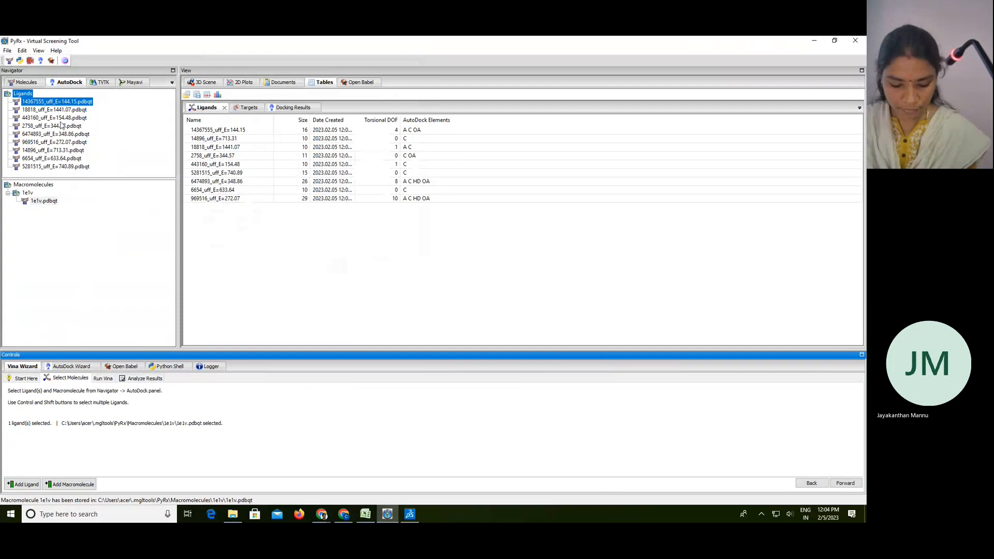
pyautogui.keyDown('shift'); pyautogui.click(57, 167); pyautogui.keyUp('shift')
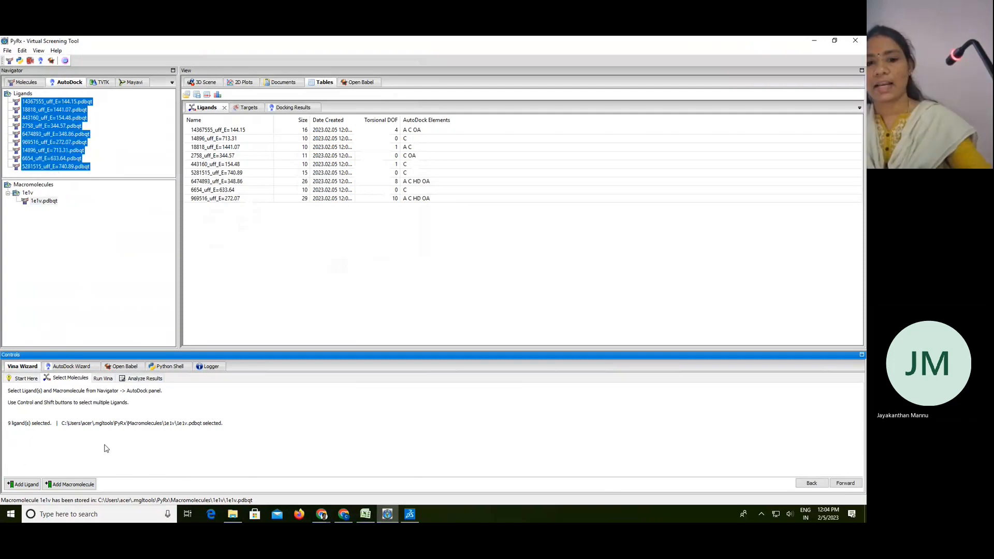
pyautogui.click(14, 453)
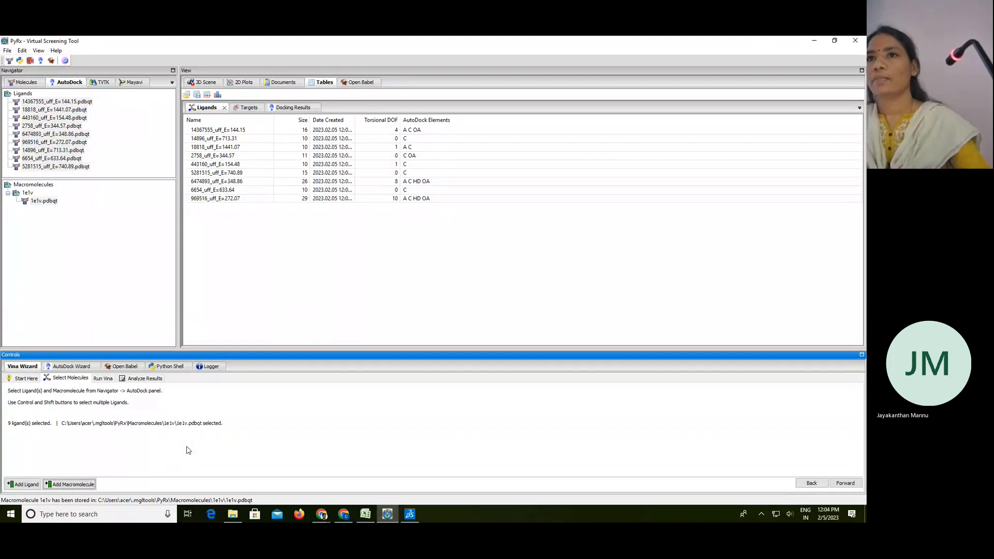
pyautogui.click(848, 484)
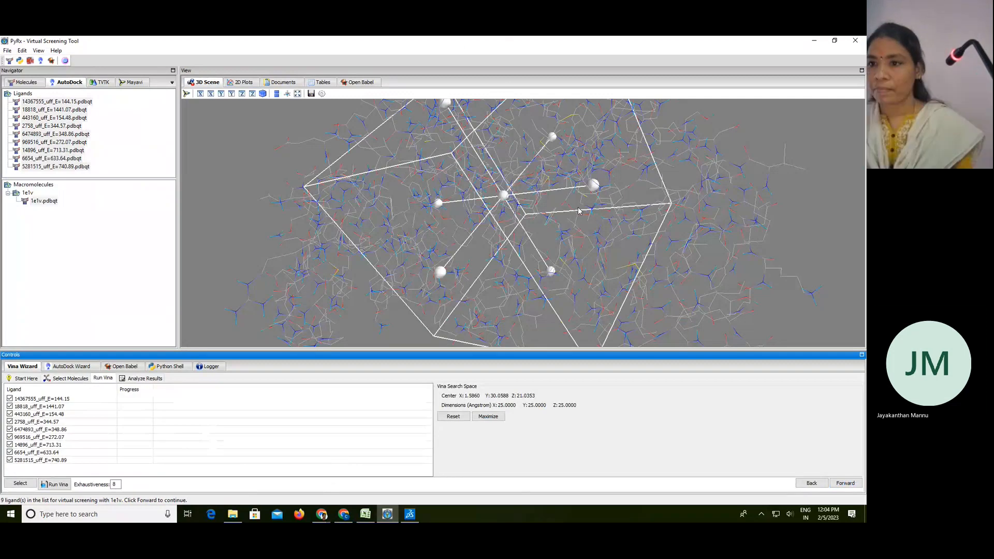
# Reposition the Vina search box to about X -0.55, Y 27.41, Z 17.89 and resize its Y dimension to about 24.35 Å.
pyautogui.scroll(-3, 579, 211)
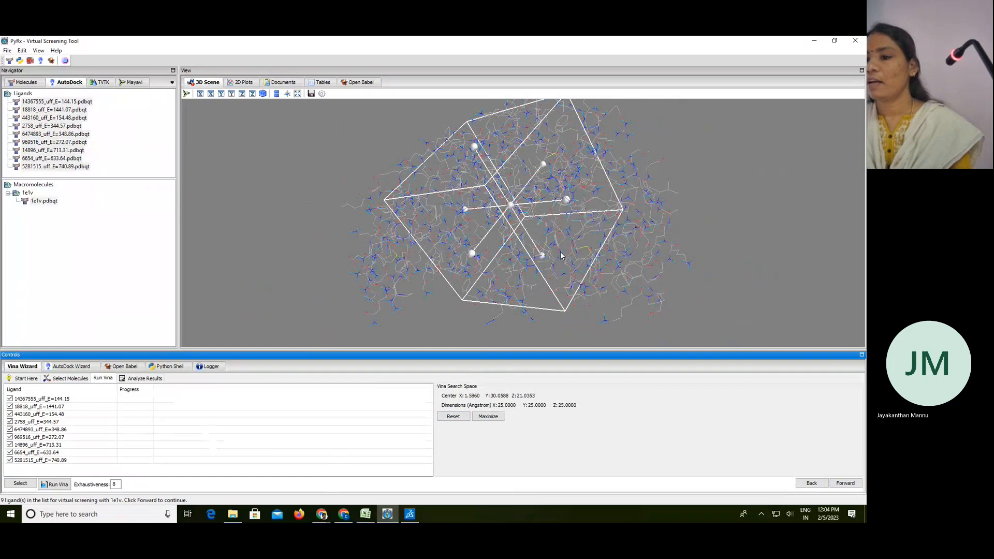
pyautogui.moveTo(442, 304); pyautogui.dragTo(392, 242)
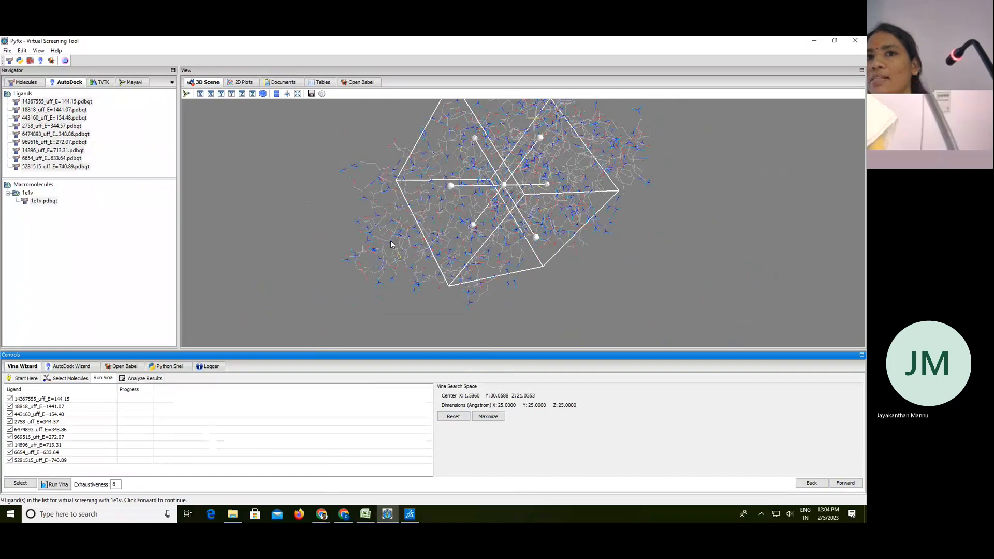
pyautogui.moveTo(392, 244); pyautogui.dragTo(495, 273)
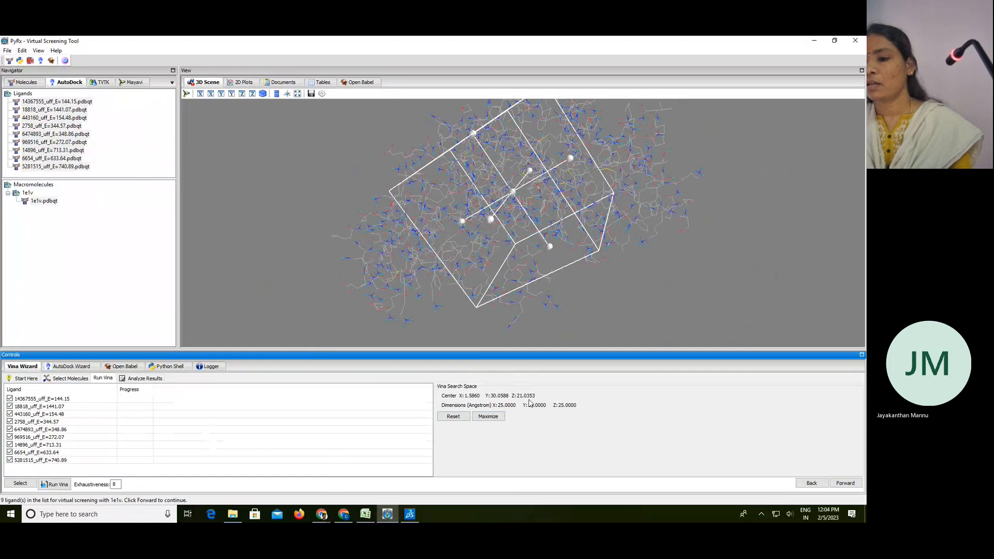
pyautogui.moveTo(474, 135)
pyautogui.mouseDown()
pyautogui.moveTo(470, 193)
pyautogui.moveTo(436, 140)
pyautogui.moveTo(462, 180)
pyautogui.moveTo(467, 122)
pyautogui.mouseUp()
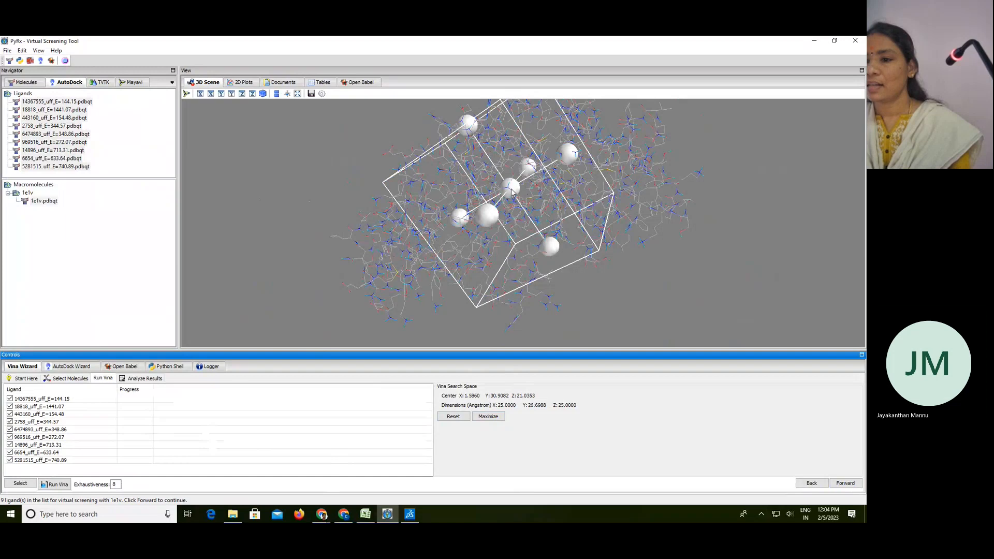
pyautogui.moveTo(511, 187); pyautogui.dragTo(501, 214)
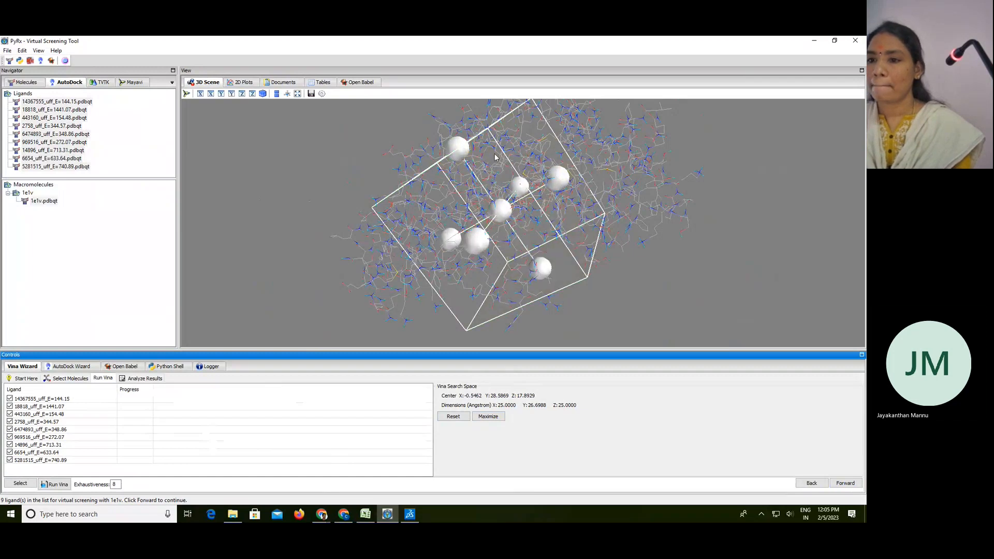
pyautogui.moveTo(458, 154)
pyautogui.mouseDown()
pyautogui.moveTo(445, 134)
pyautogui.moveTo(460, 172)
pyautogui.mouseUp()
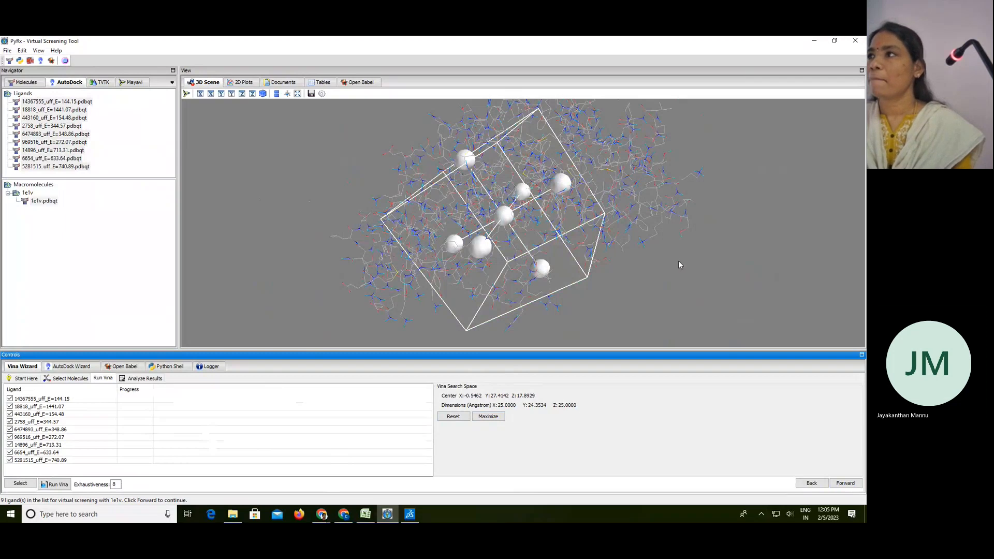
# Switch to Excel to review the binding site residues list, and return to the 1e1v molecule in PyRx.
pyautogui.click(25, 83)
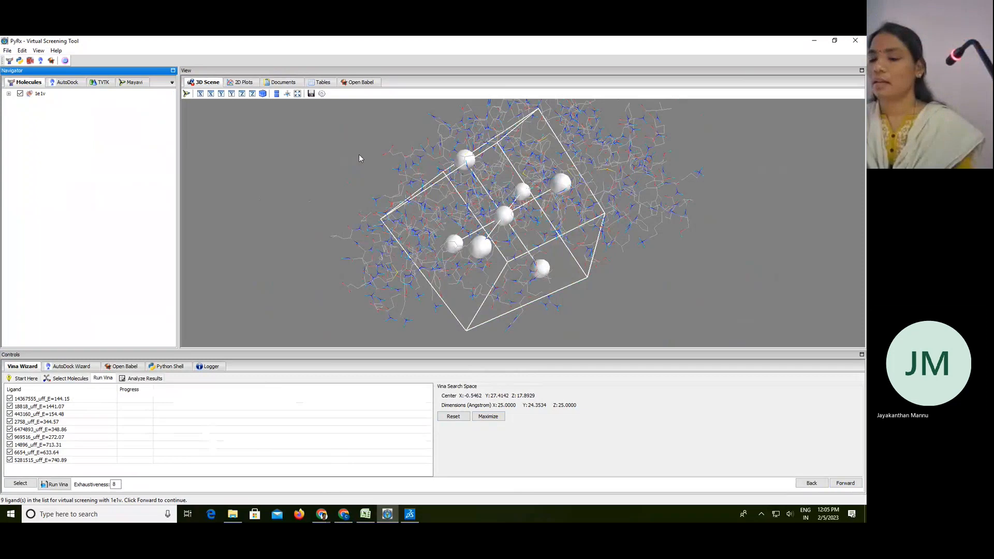
pyautogui.click(365, 515)
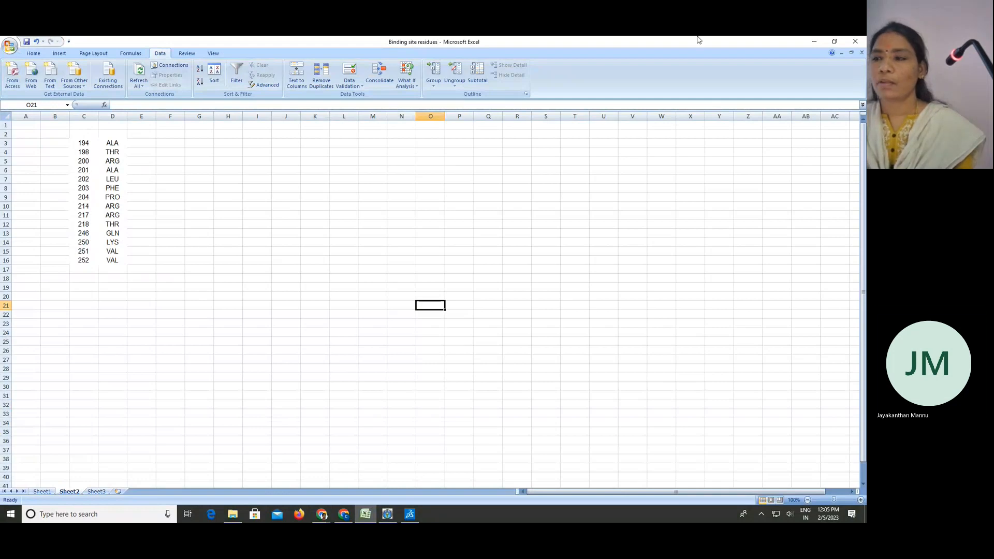
pyautogui.click(818, 44)
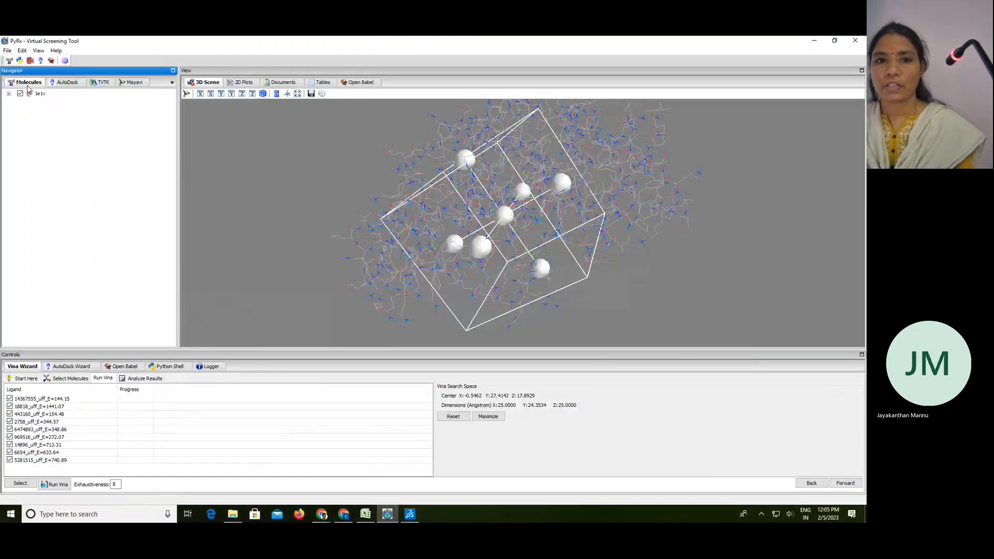
# Expand the 1e1v molecule into its residues and locate ALA194 in the residue list.
pyautogui.click(54, 84)
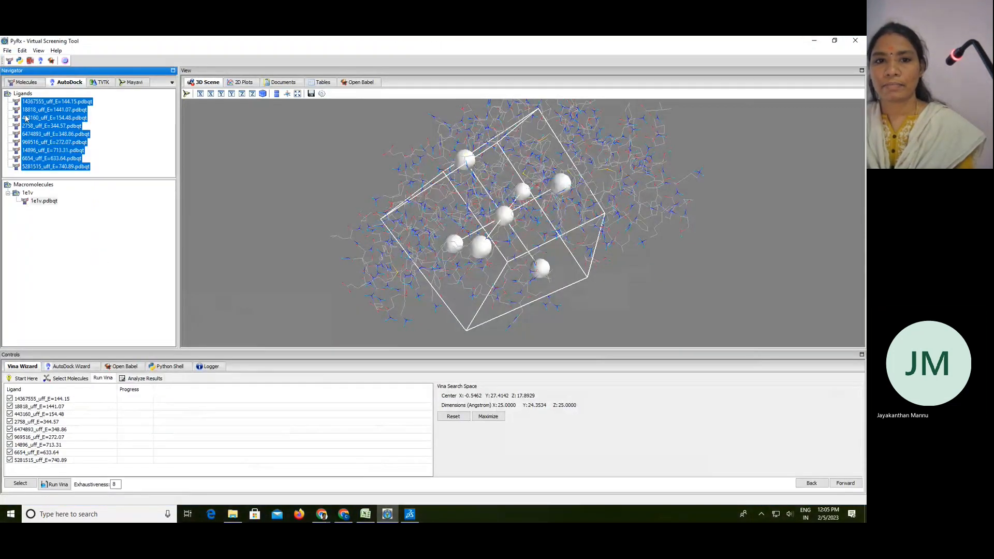
pyautogui.click(23, 83)
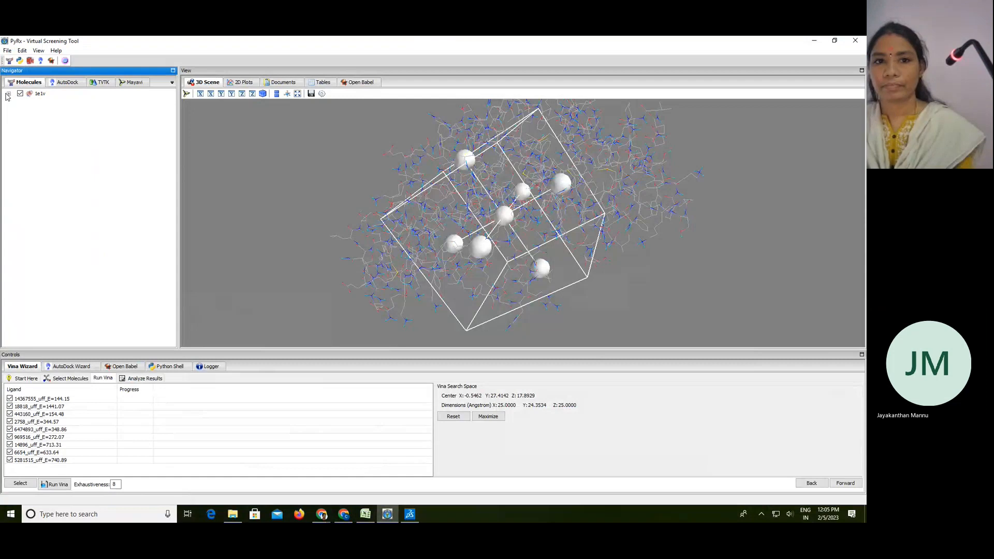
pyautogui.click(8, 94)
pyautogui.scroll(-5, 42, 265)
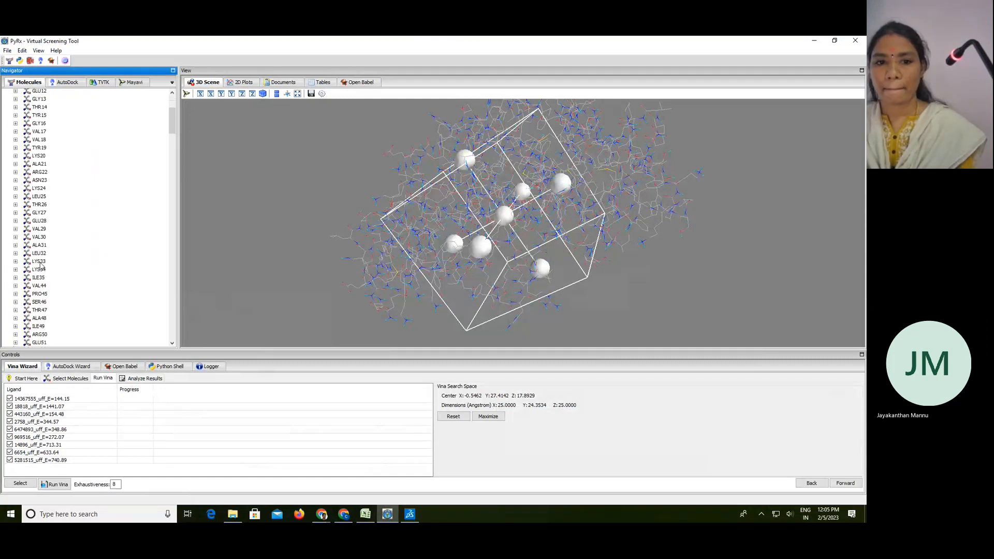
pyautogui.scroll(-12, 42, 265)
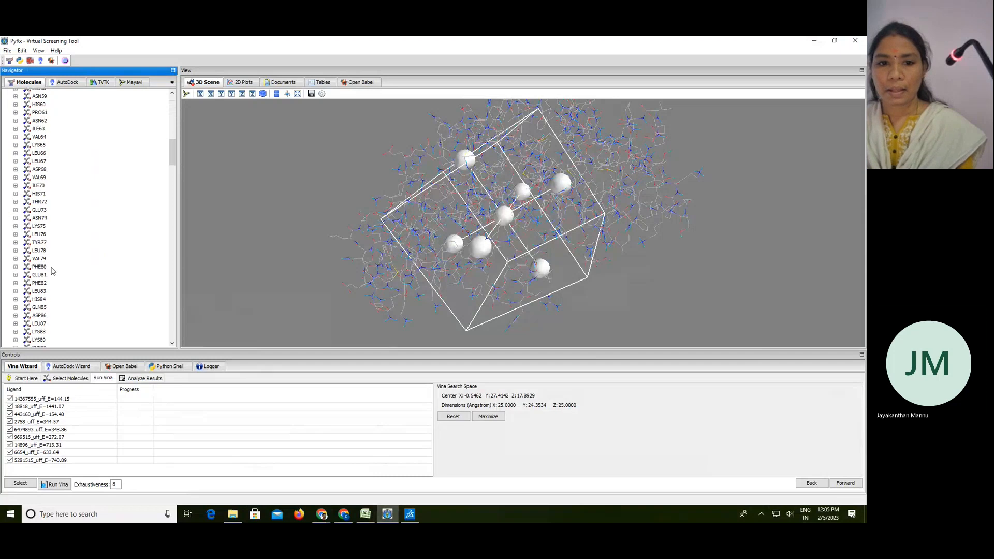
pyautogui.scroll(-12, 52, 270)
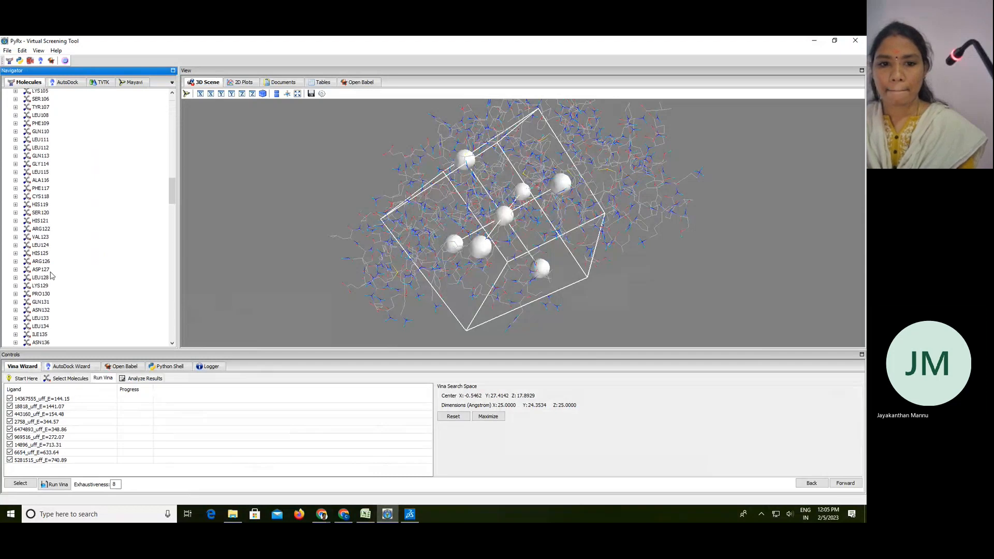
pyautogui.scroll(-5, 52, 276)
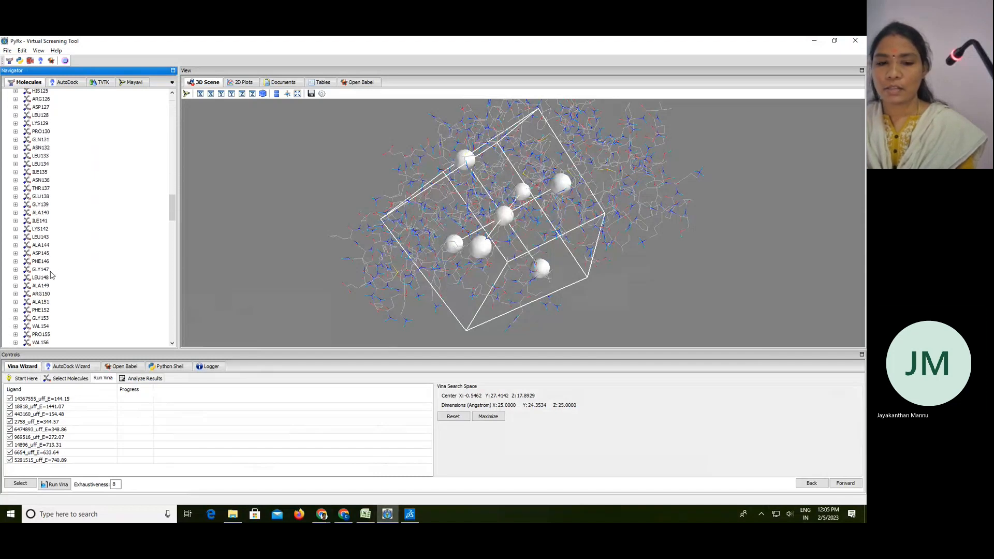
pyautogui.scroll(-7, 52, 275)
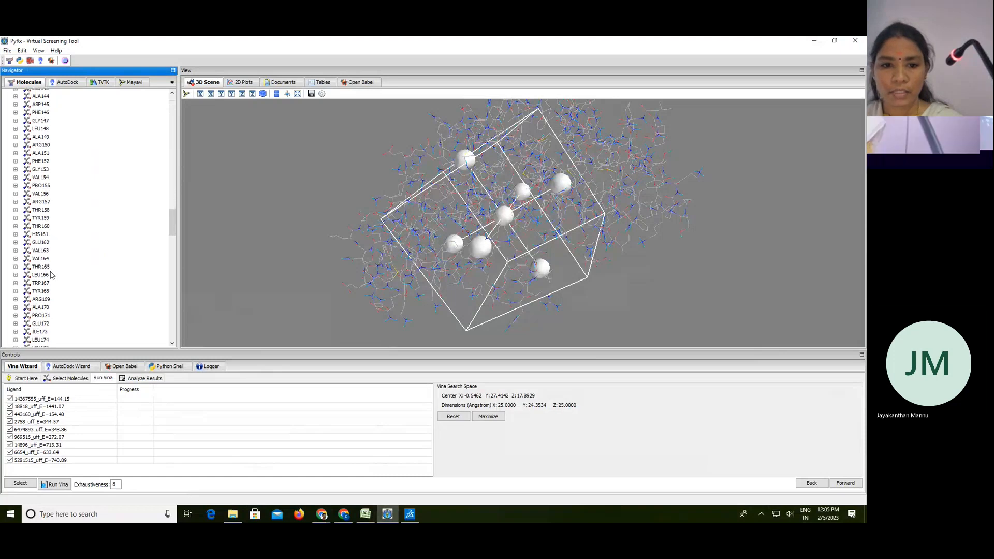
pyautogui.scroll(-5, 52, 276)
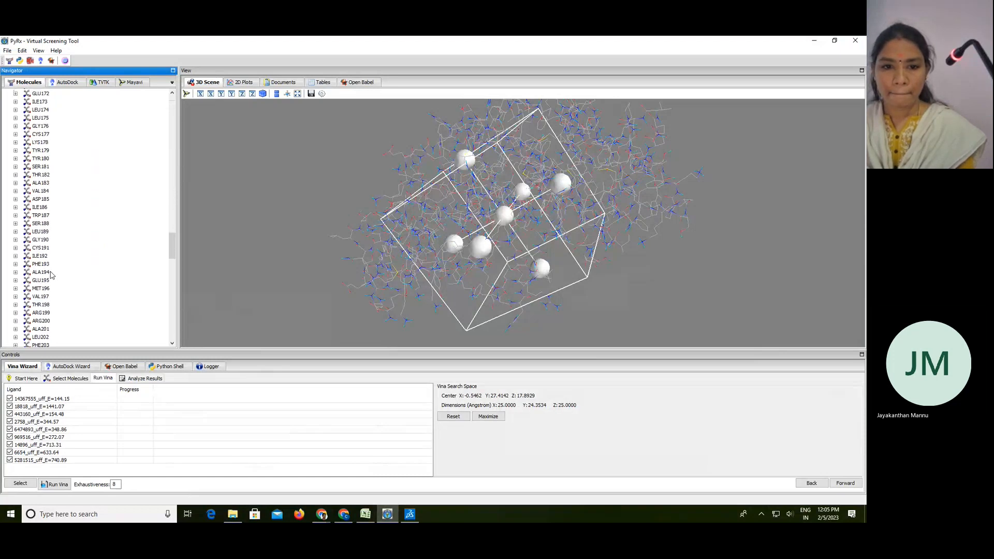
pyautogui.scroll(1, 51, 276)
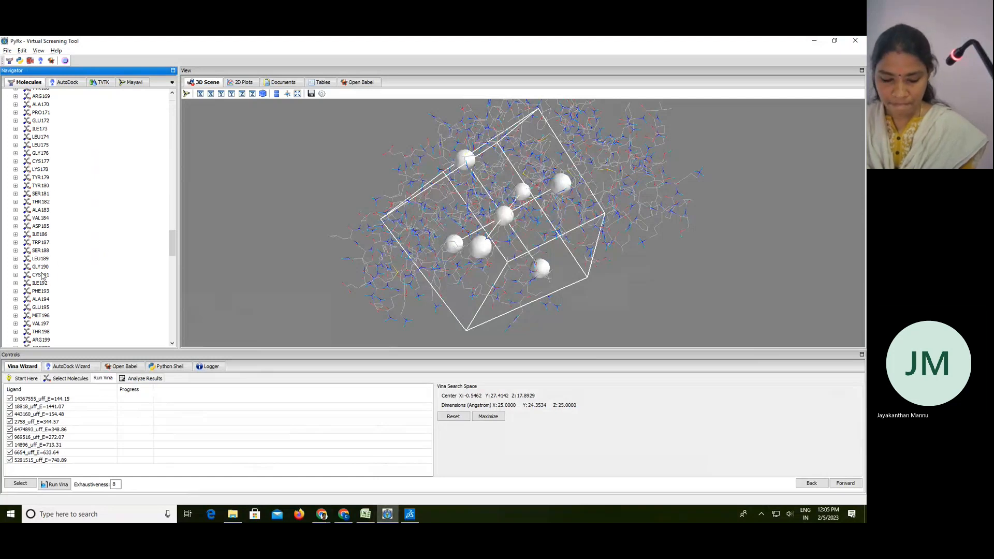
# Recheck the binding site residues in Excel, and display atom labels for ALA194 in PyRx.
pyautogui.hotkey('alt', 'Tab')
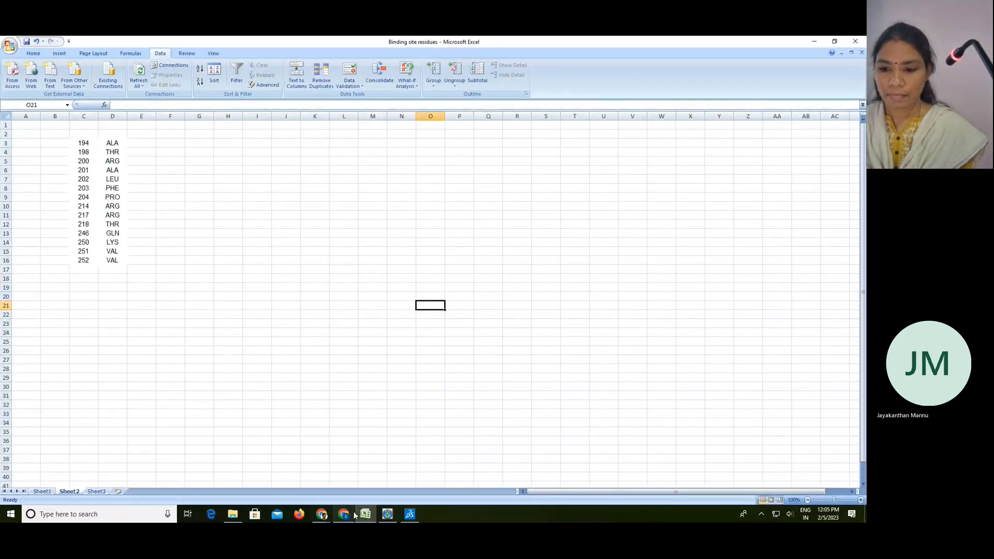
pyautogui.click(390, 515)
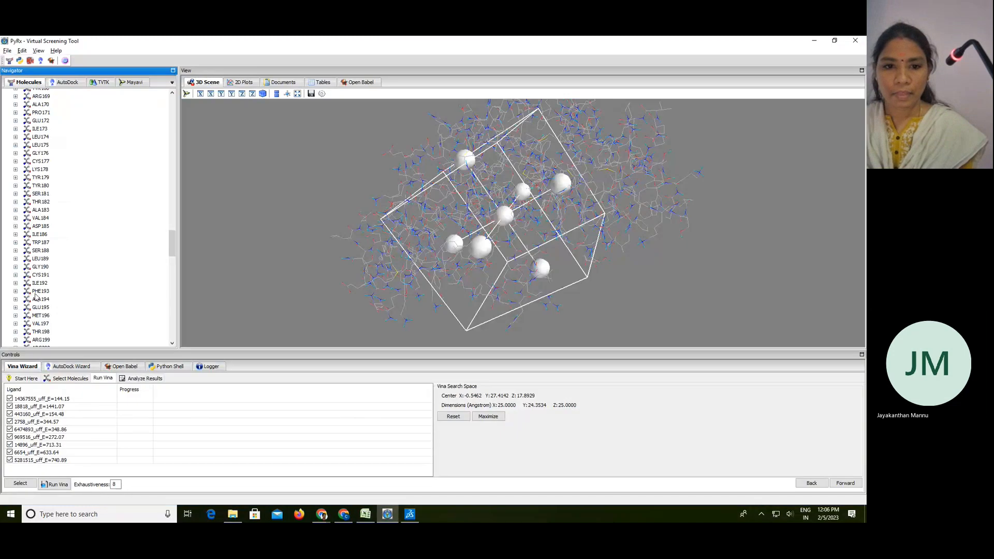
pyautogui.rightClick(40, 300)
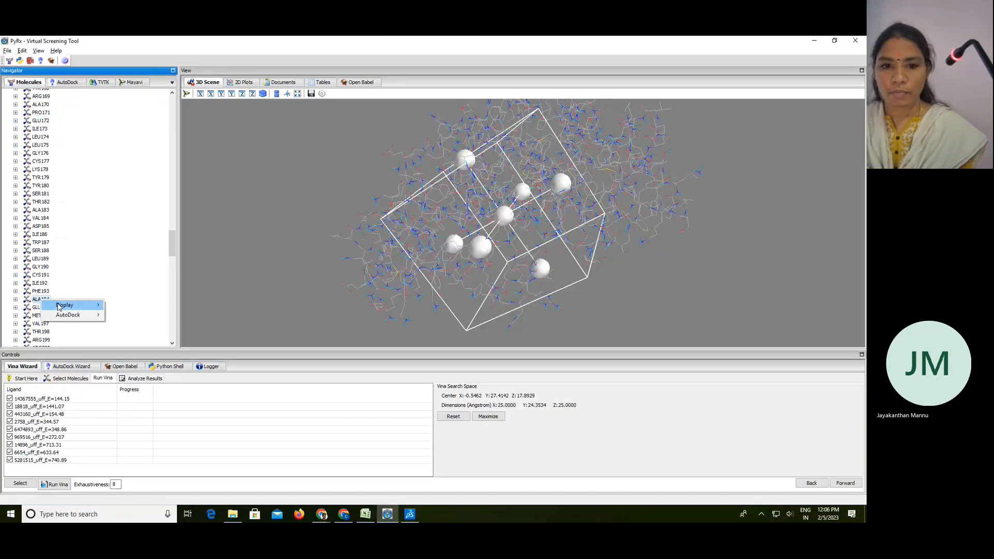
pyautogui.moveTo(67, 305)
pyautogui.moveTo(124, 305)
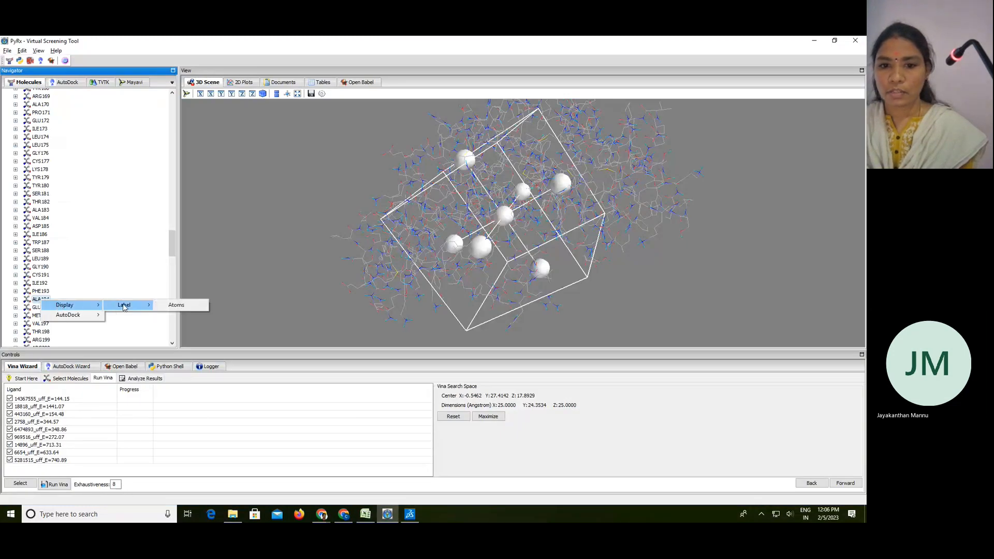
pyautogui.click(176, 308)
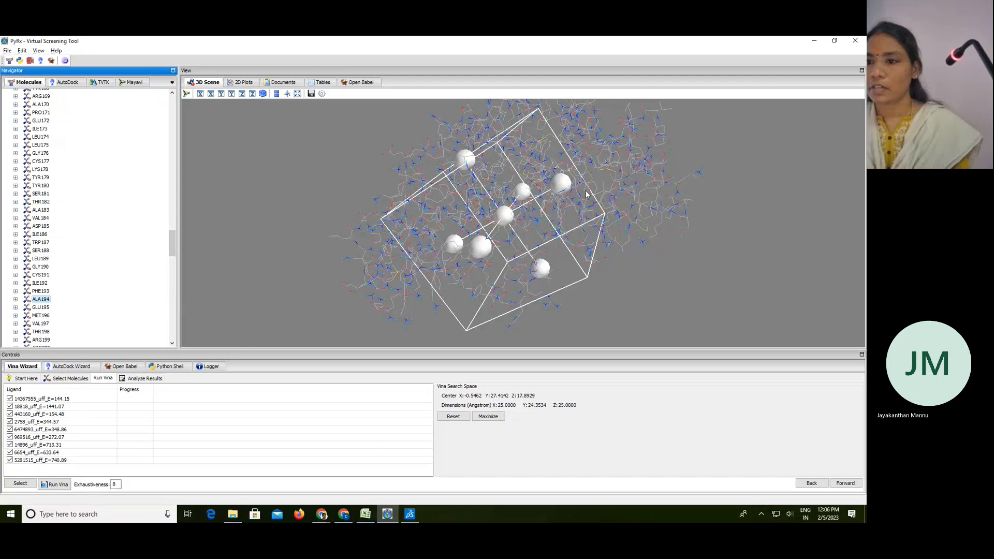
# Display atom labels for the binding site residue ARG200 of 1e1v.
pyautogui.scroll(-1, 29, 321)
pyautogui.click(40, 322)
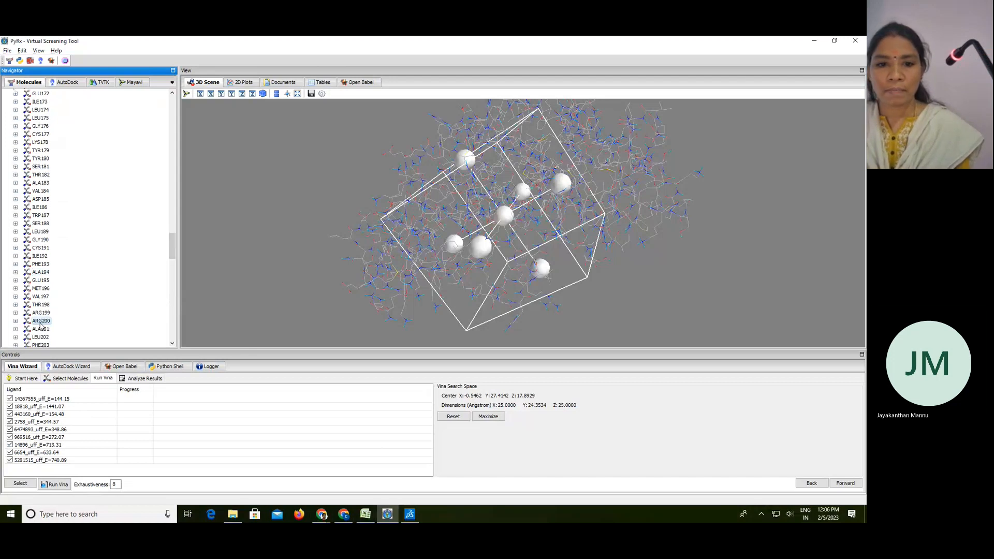
pyautogui.rightClick(40, 323)
pyautogui.moveTo(64, 330)
pyautogui.moveTo(124, 333)
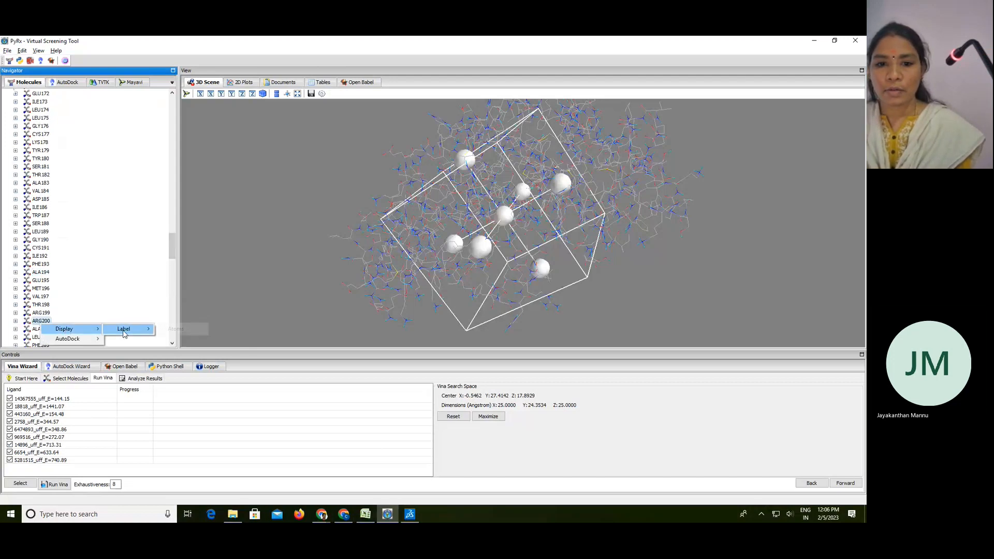
pyautogui.click(175, 330)
# Display atom labels for the binding site residue ALA201 of 1e1v.
pyautogui.scroll(-1, 50, 329)
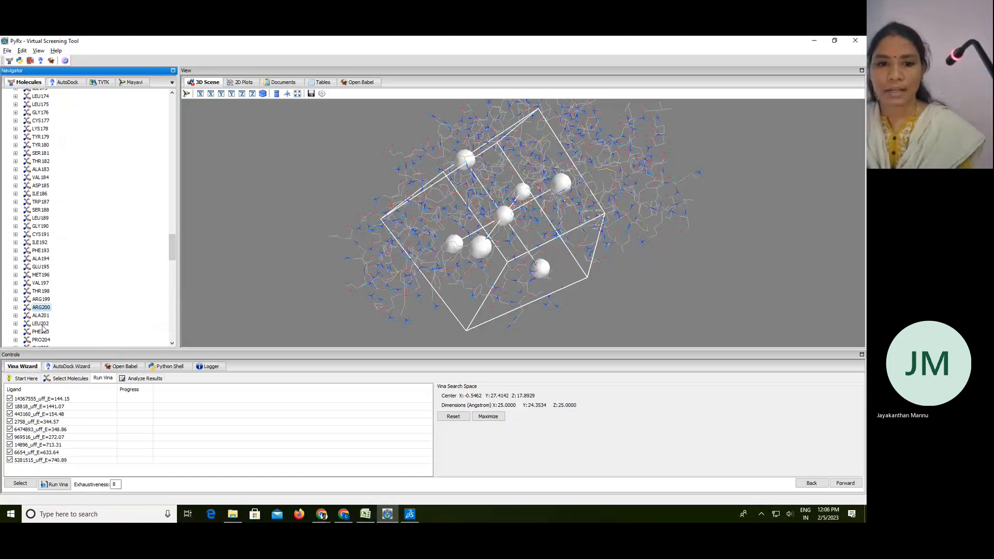
pyautogui.click(45, 315)
pyautogui.rightClick(46, 315)
pyautogui.moveTo(63, 320)
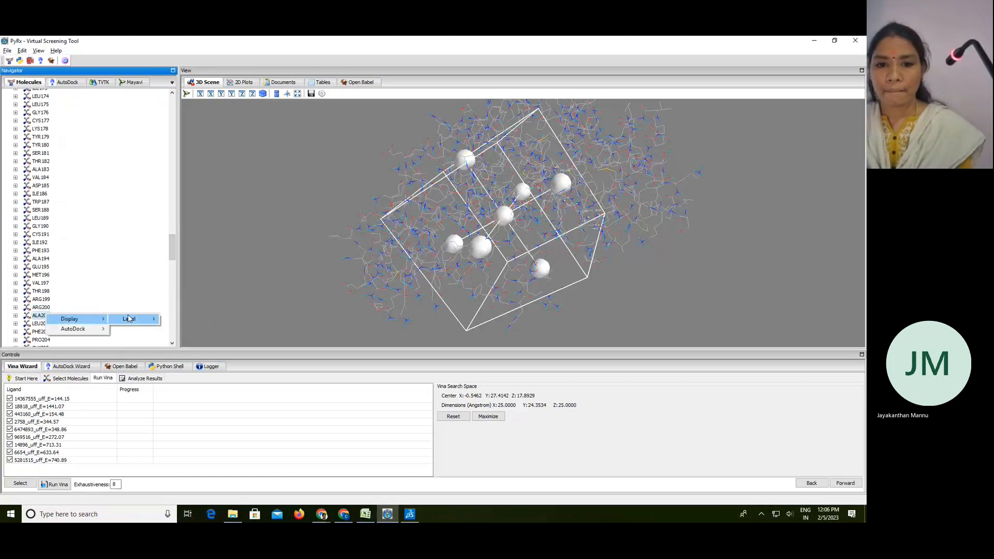
pyautogui.moveTo(133, 319)
pyautogui.click(179, 321)
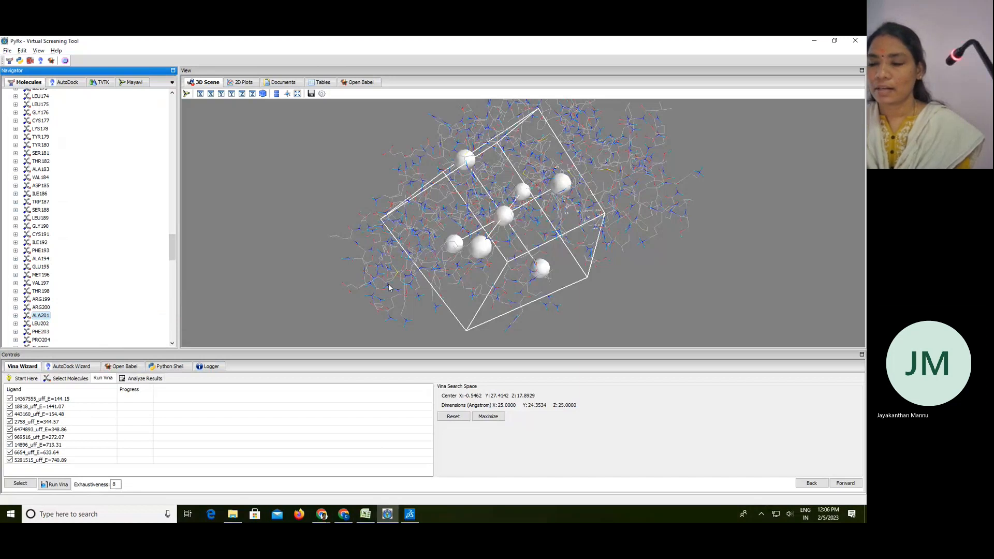
# Show the 3D scene full screen and move the search box so its center lies over the labeled binding site residues.
pyautogui.click(297, 93)
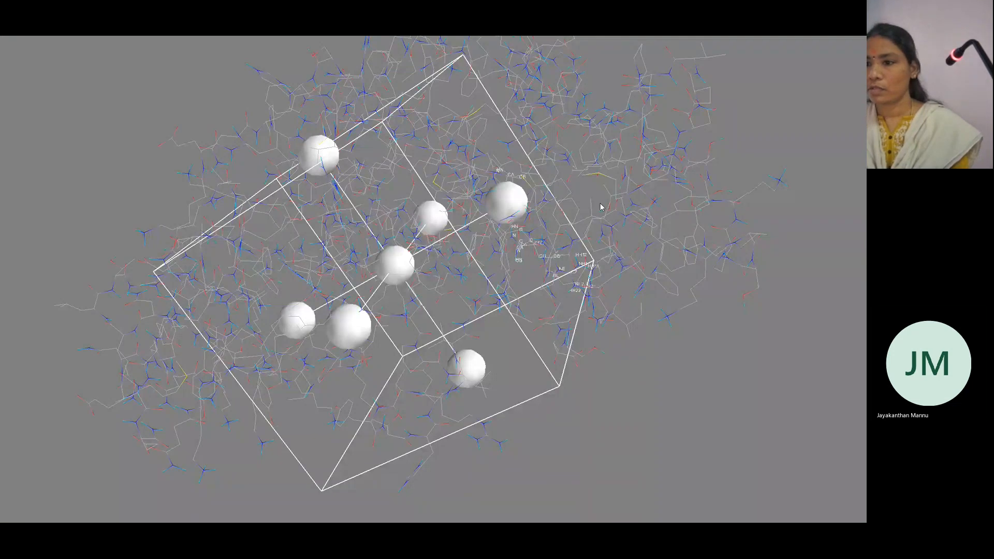
pyautogui.moveTo(398, 272); pyautogui.dragTo(564, 244)
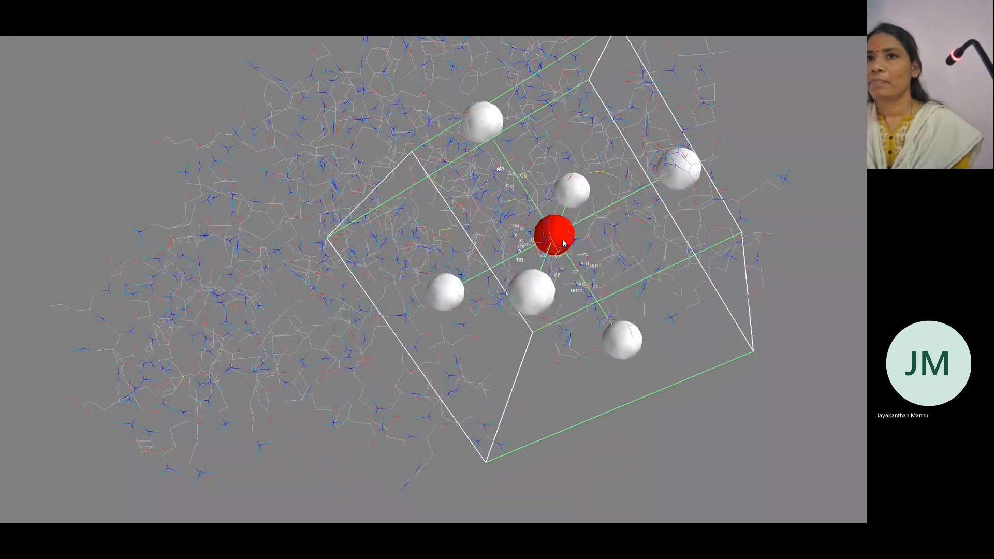
pyautogui.moveTo(565, 243); pyautogui.dragTo(564, 244)
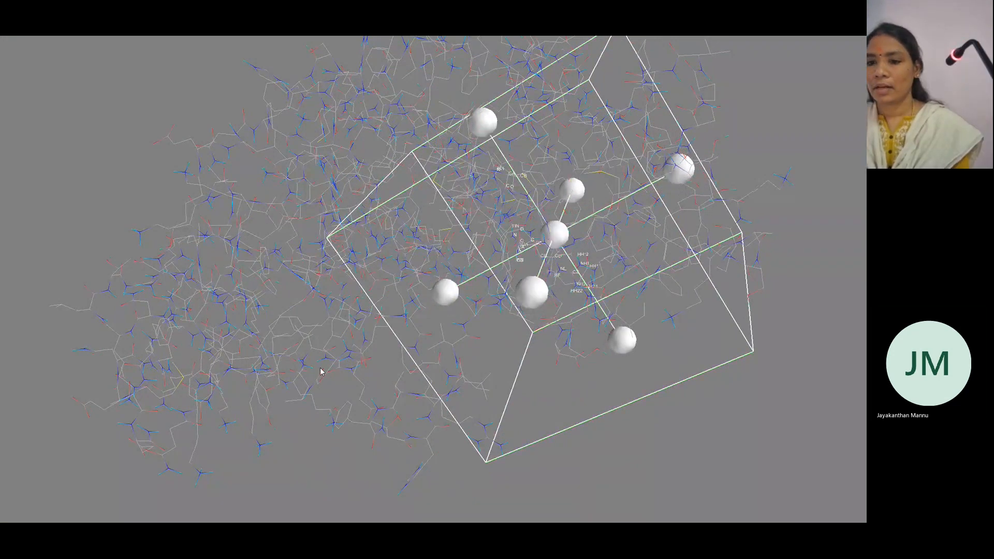
# Check the search box around the labeled binding site residues from several angles, and start the Vina docking of the nine ligands against 1e1v.
pyautogui.moveTo(320, 368); pyautogui.dragTo(328, 339, button='middle')
pyautogui.scroll(1, 327, 338)
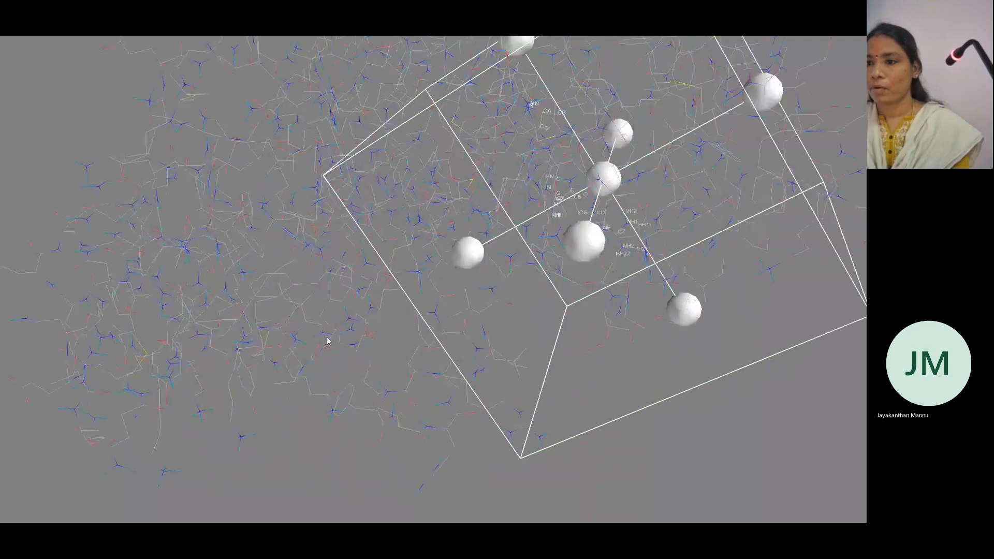
pyautogui.moveTo(327, 338); pyautogui.dragTo(719, 259)
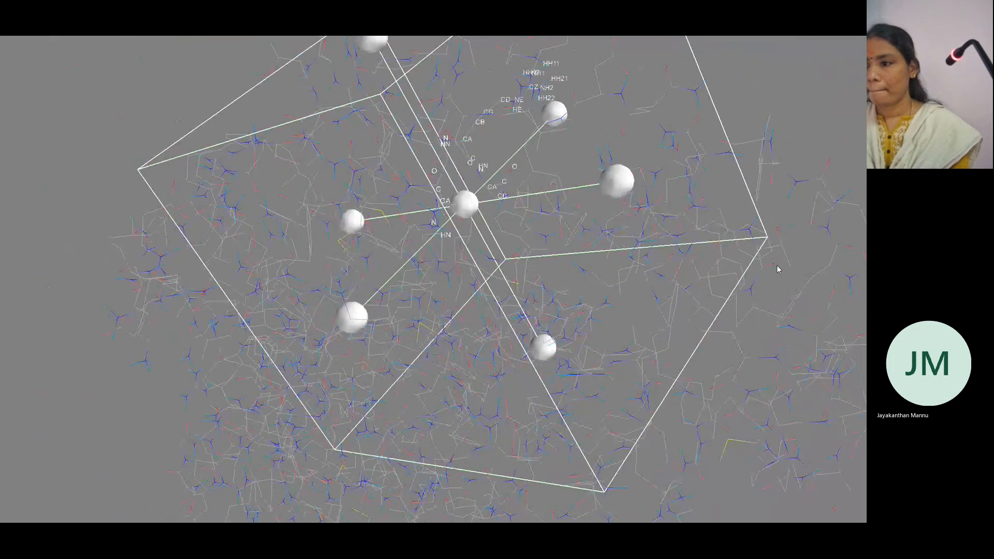
pyautogui.moveTo(778, 269)
pyautogui.mouseDown()
pyautogui.moveTo(772, 355)
pyautogui.moveTo(642, 281)
pyautogui.moveTo(680, 130)
pyautogui.moveTo(779, 264)
pyautogui.moveTo(707, 225)
pyautogui.moveTo(420, 148)
pyautogui.moveTo(604, 242)
pyautogui.moveTo(637, 324)
pyautogui.moveTo(629, 192)
pyautogui.moveTo(506, 240)
pyautogui.moveTo(499, 262)
pyautogui.moveTo(659, 333)
pyautogui.moveTo(651, 346)
pyautogui.moveTo(644, 184)
pyautogui.moveTo(710, 178)
pyautogui.moveTo(765, 262)
pyautogui.mouseUp()
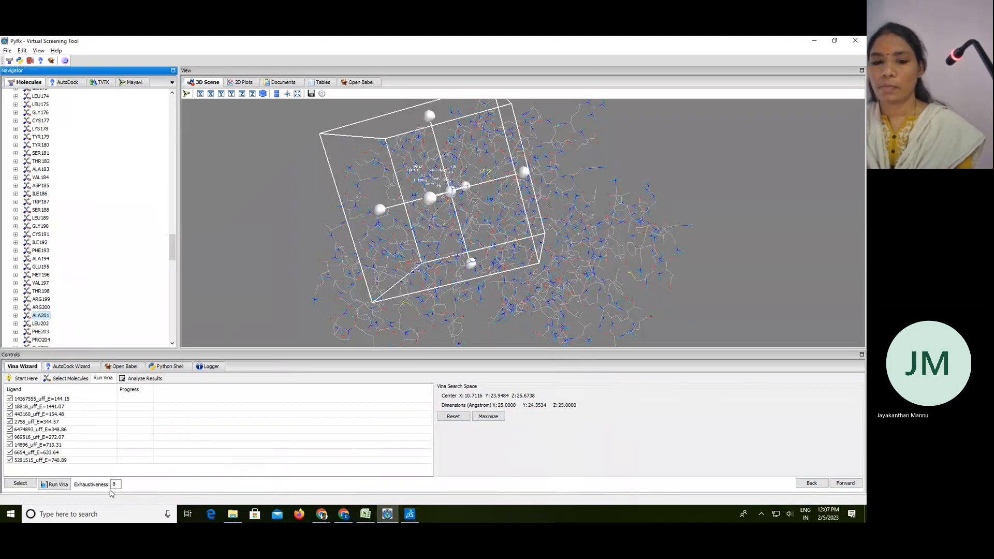
pyautogui.click(844, 487)
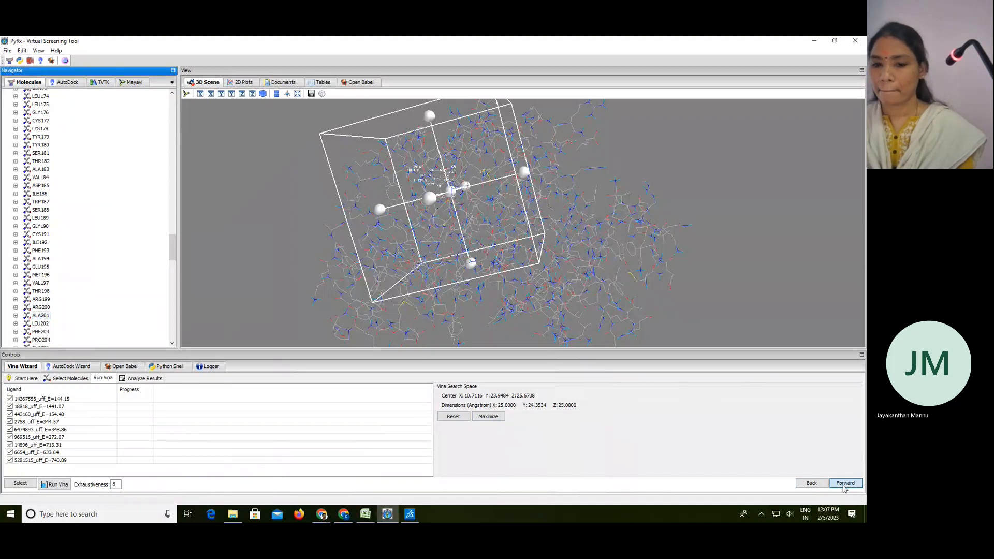
pyautogui.click(845, 486)
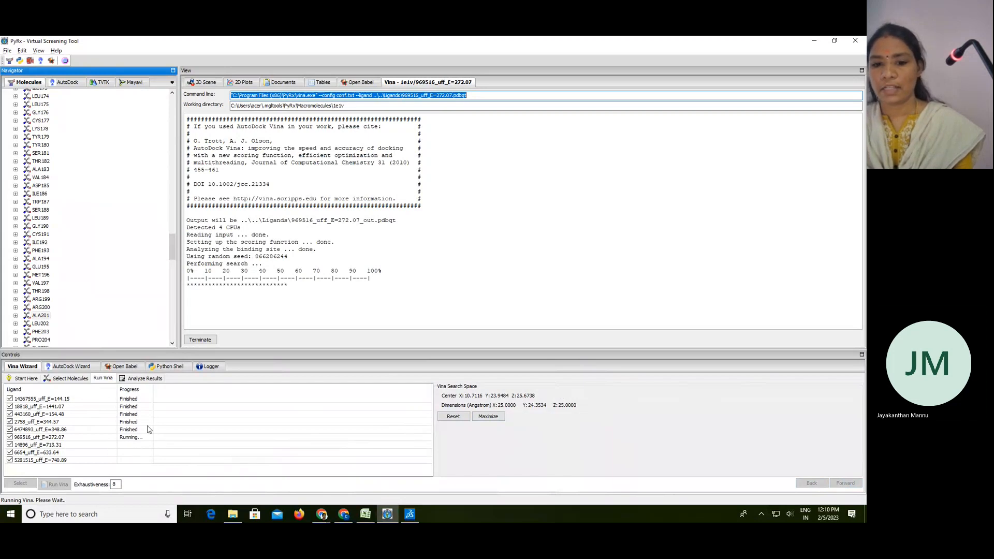
# Look at the Discovery Studio Visualizer welcome page while the docking runs, and return to PyRx.
pyautogui.moveTo(411, 518)
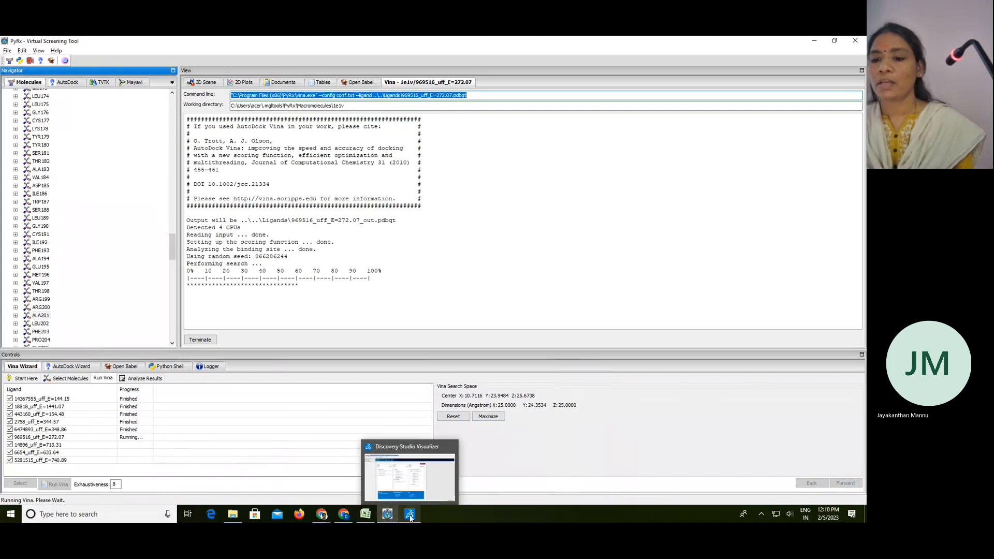
pyautogui.click(410, 515)
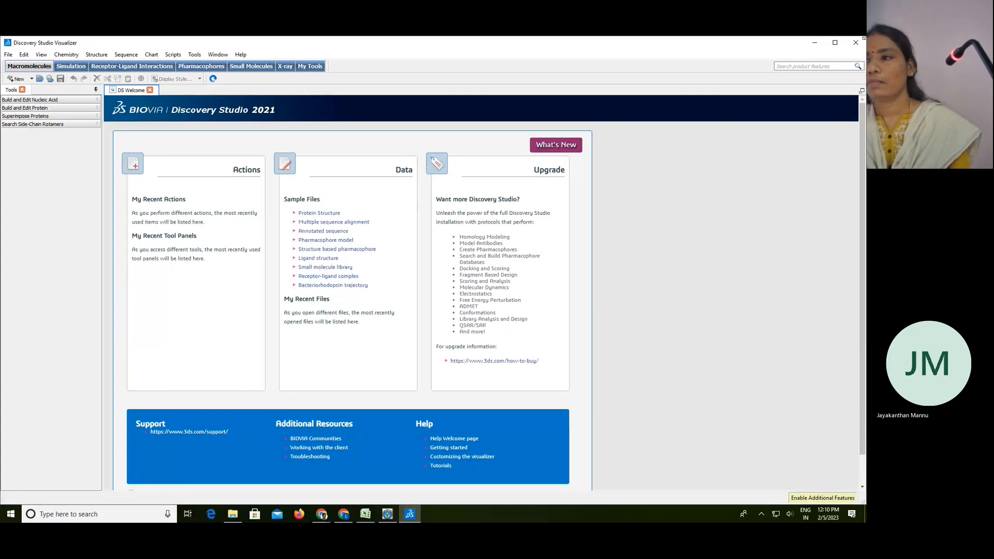
pyautogui.click(816, 43)
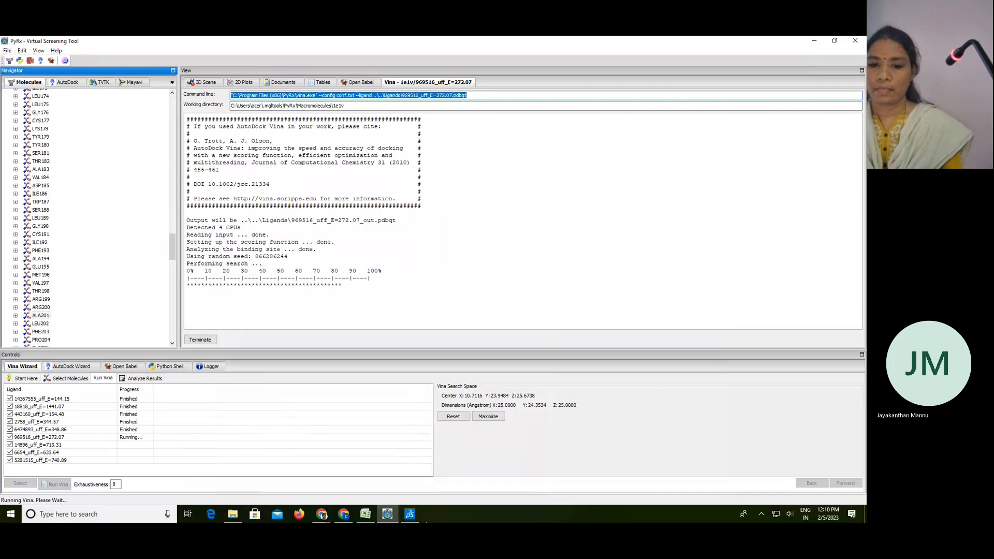
pyautogui.moveTo(408, 520)
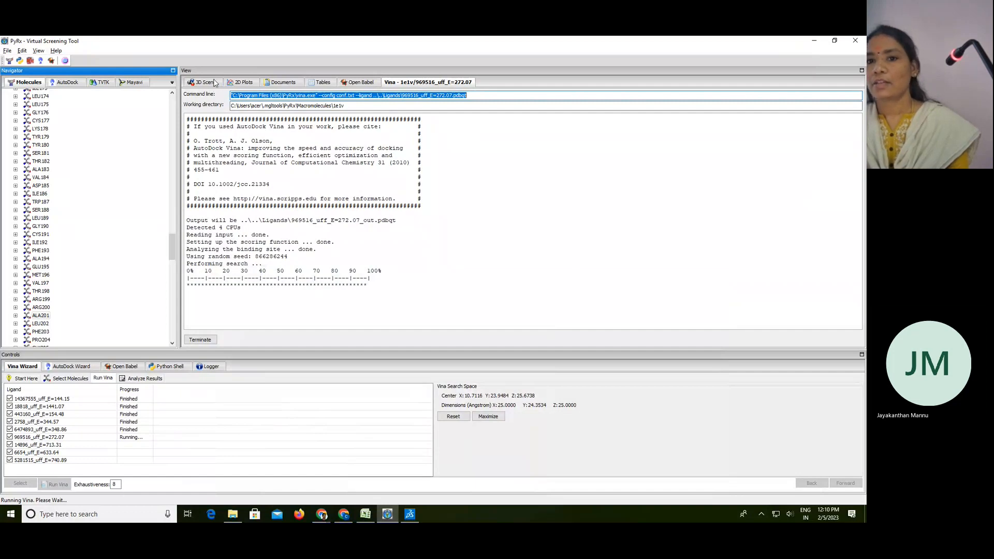
# Review the PyRx tables of ligands, targets and docking results from the Vina run.
pyautogui.click(215, 83)
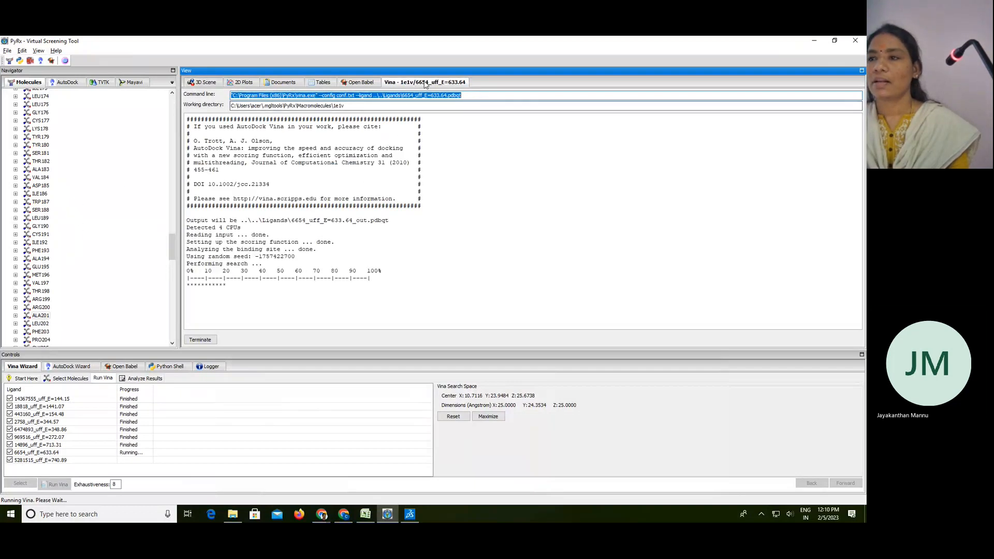
pyautogui.click(288, 83)
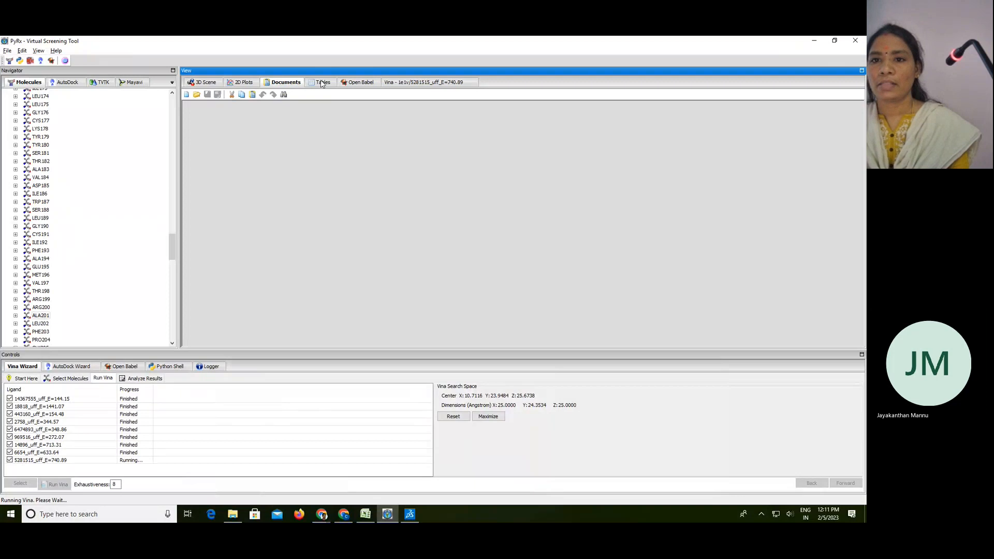
pyautogui.click(322, 83)
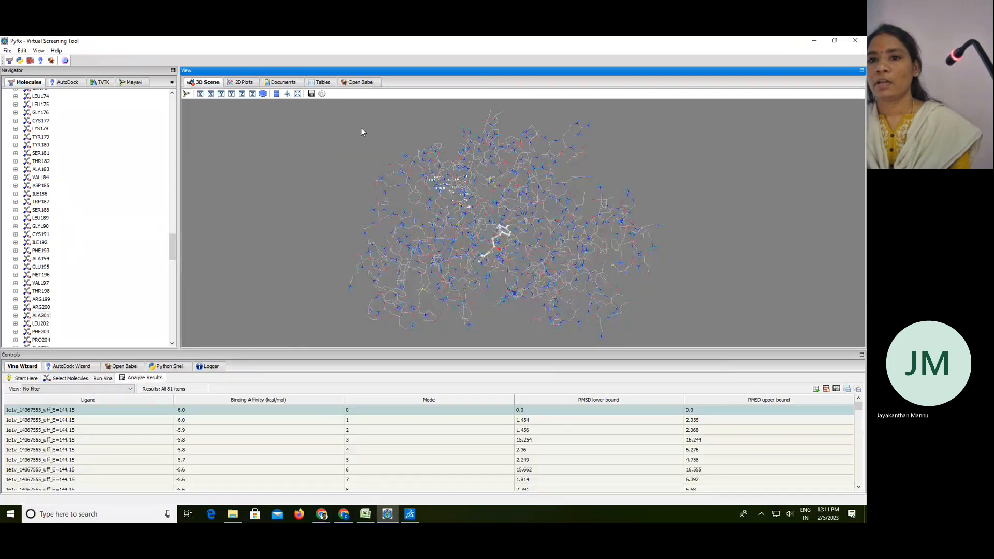
pyautogui.click(317, 85)
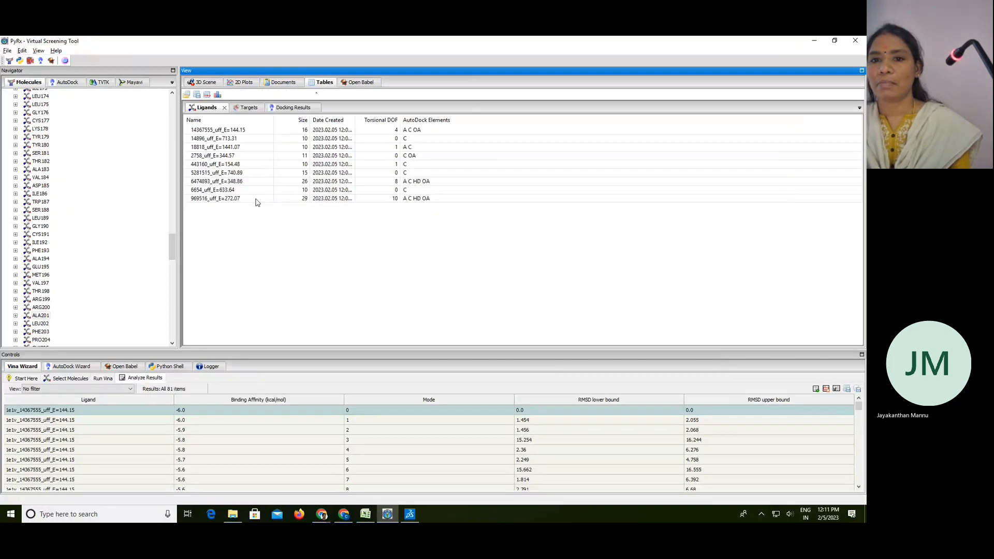
pyautogui.click(245, 108)
pyautogui.click(290, 109)
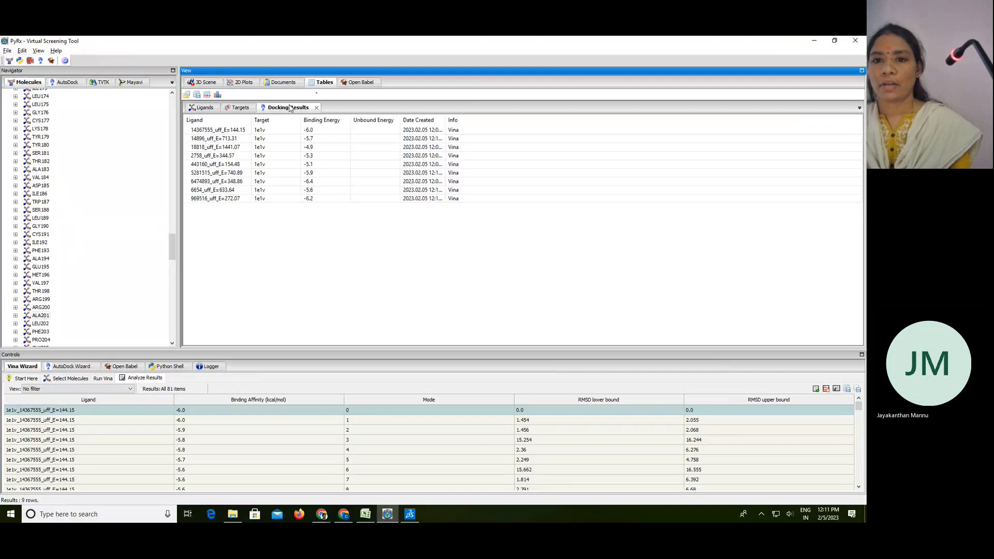
pyautogui.click(203, 109)
pyautogui.click(262, 108)
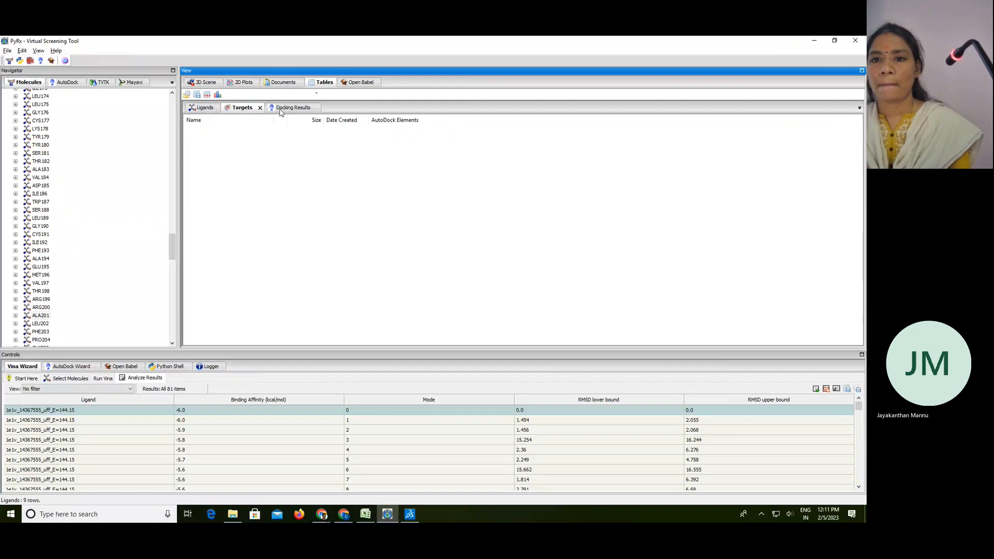
pyautogui.click(285, 110)
pyautogui.click(204, 108)
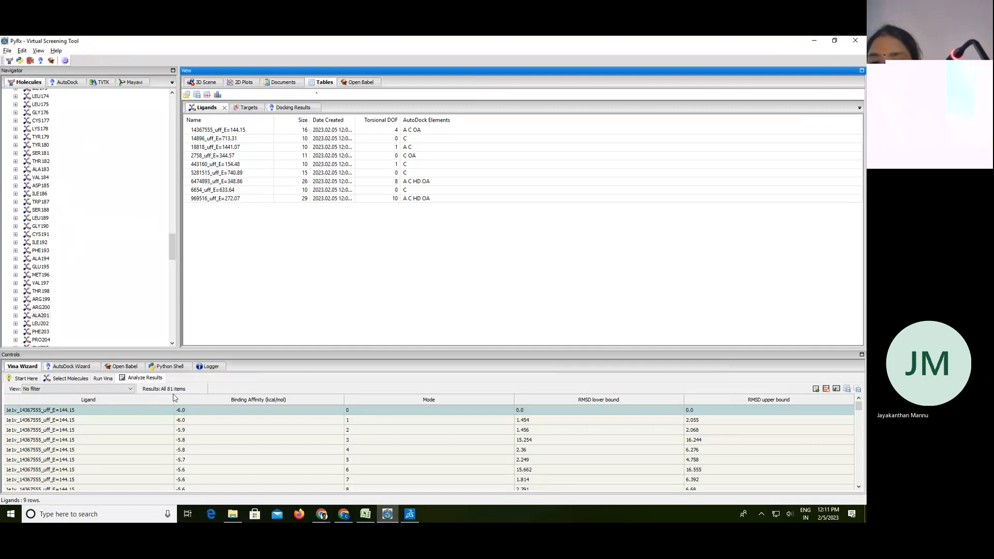
# Switch to File Explorer and open the PyRx workspace folder at C:\Users\acer\.mgltools\PyRx.
pyautogui.click(233, 515)
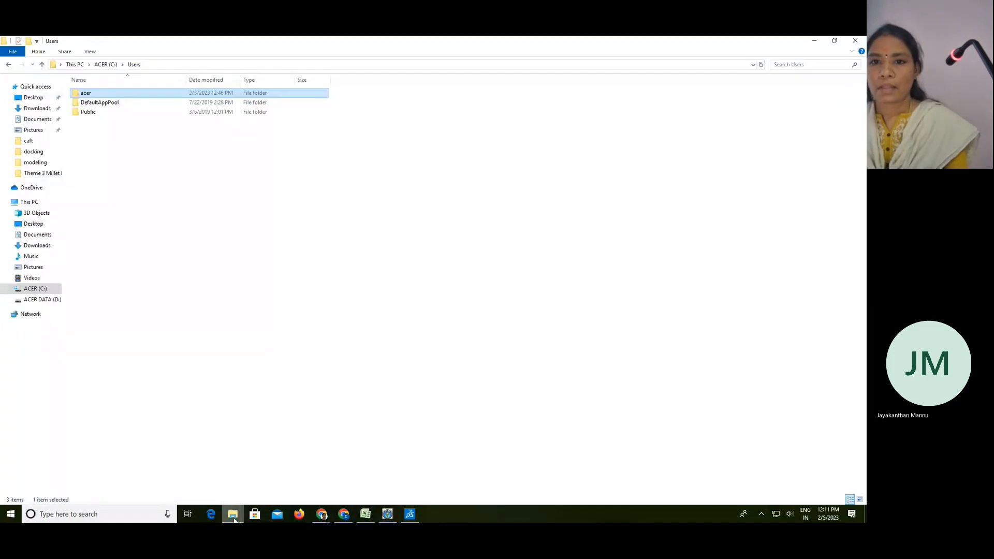
pyautogui.click(33, 205)
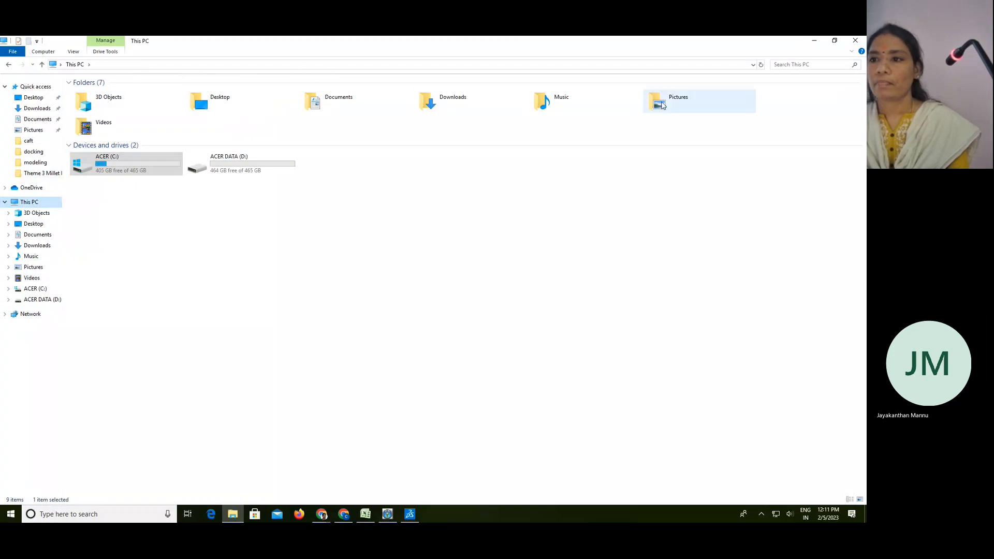
pyautogui.doubleClick(133, 164)
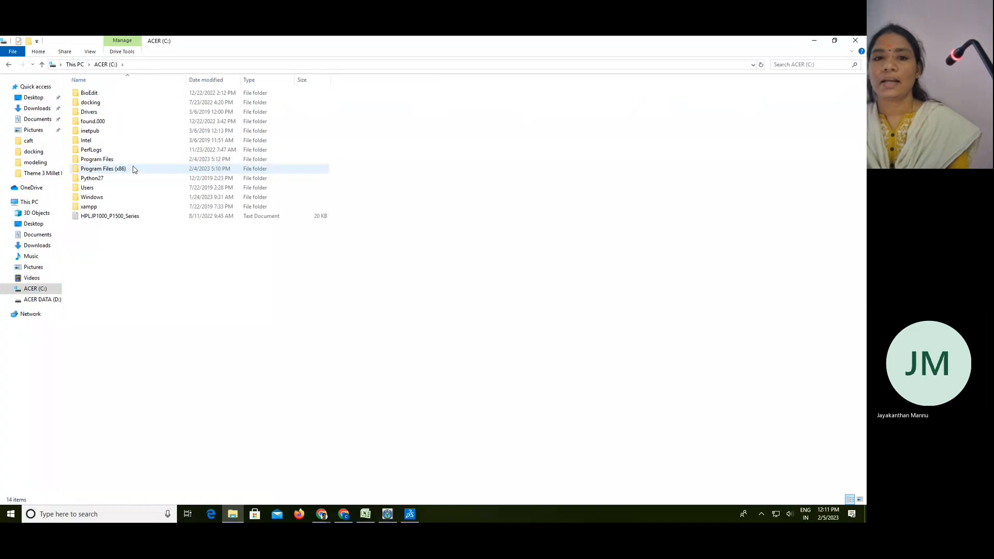
pyautogui.click(118, 192)
pyautogui.doubleClick(118, 193)
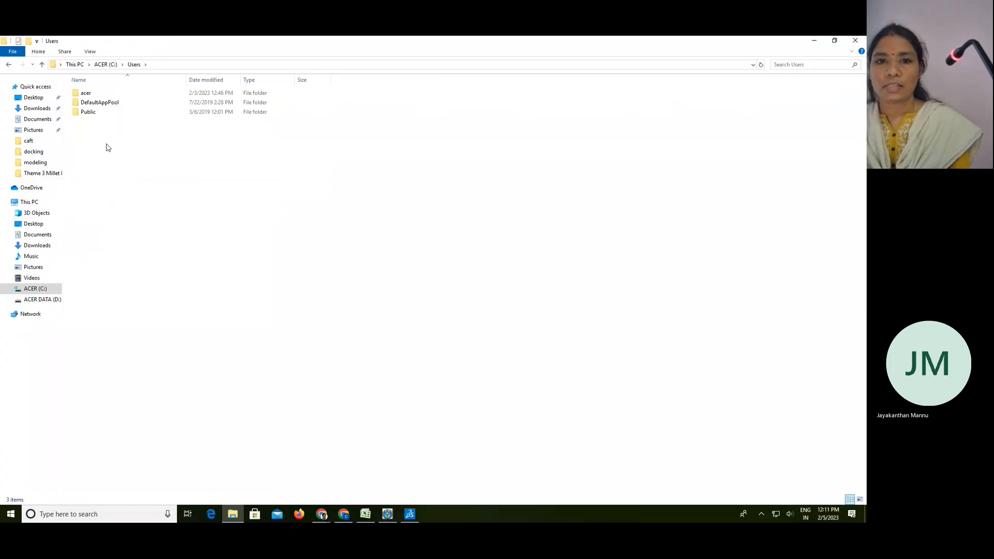
pyautogui.doubleClick(94, 97)
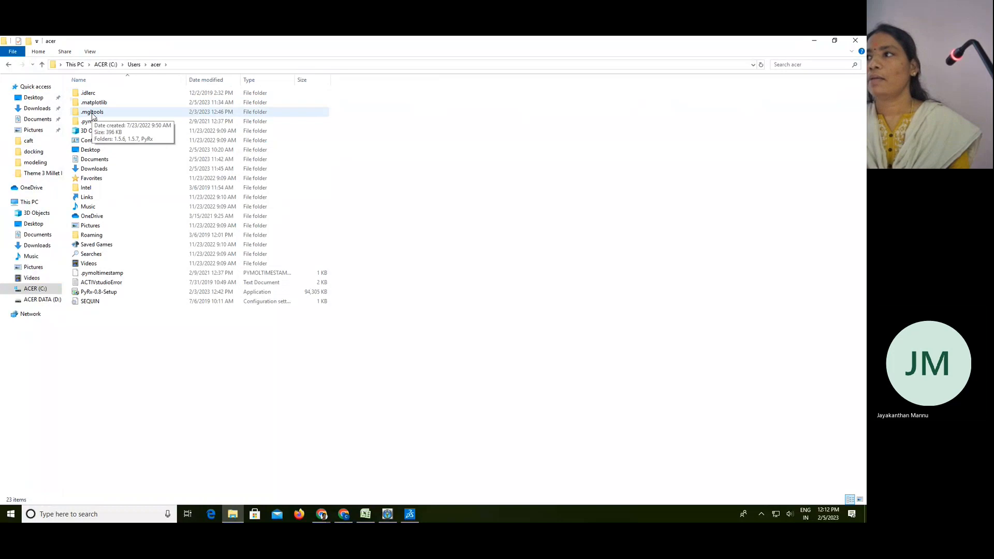
pyautogui.click(93, 113)
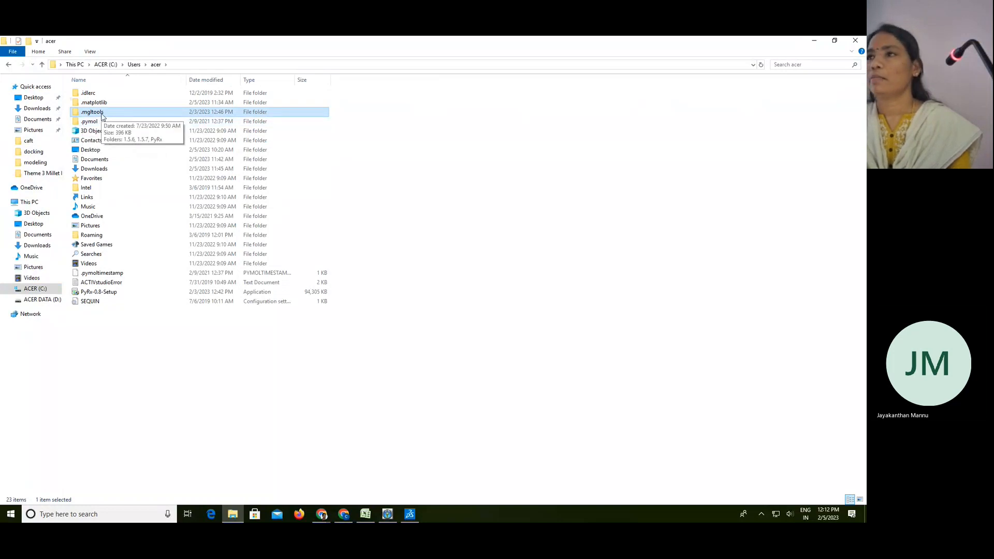
pyautogui.doubleClick(102, 115)
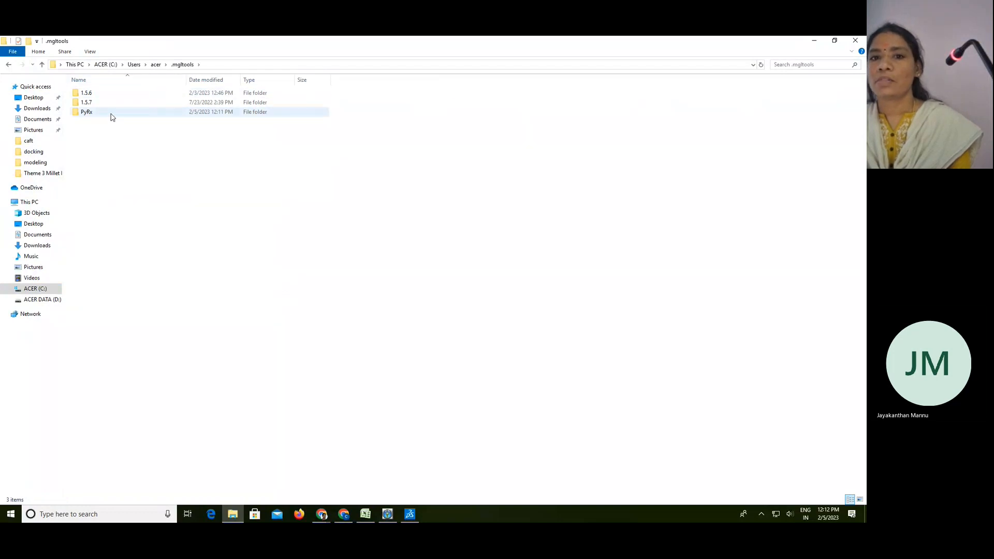
pyautogui.doubleClick(111, 116)
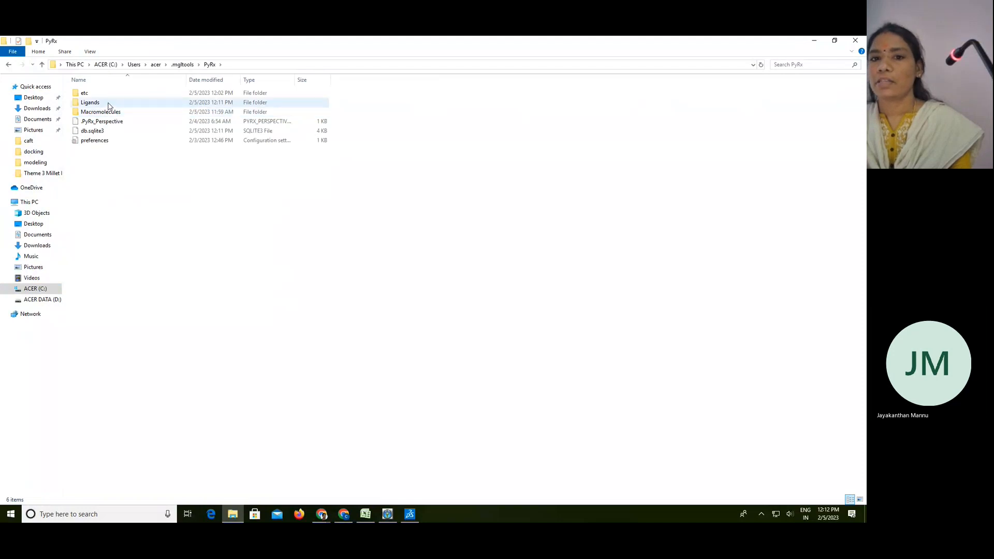
# Inspect the ligand PDBQT files in the Ligands folder and the docking output files in Macromolecules\1e1v.
pyautogui.doubleClick(108, 103)
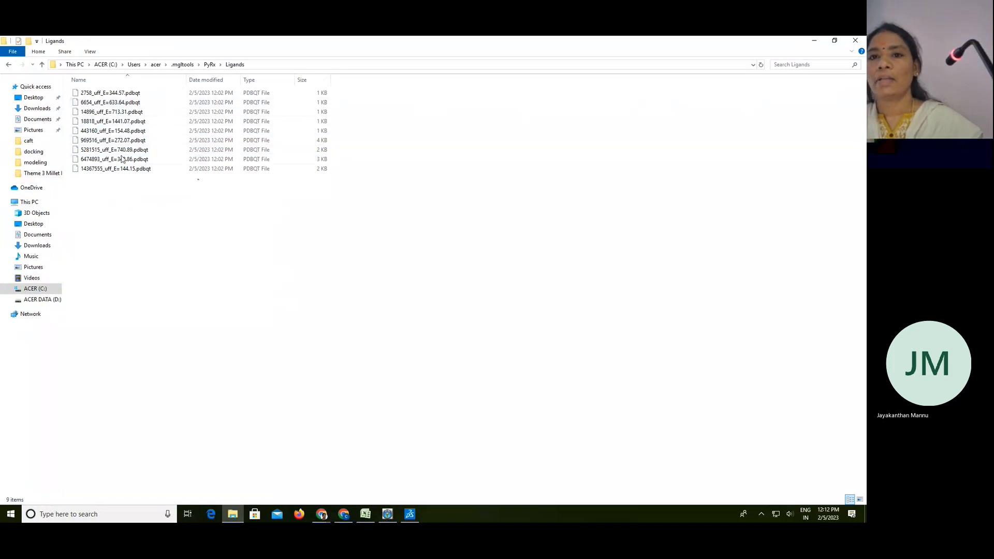
pyautogui.click(210, 64)
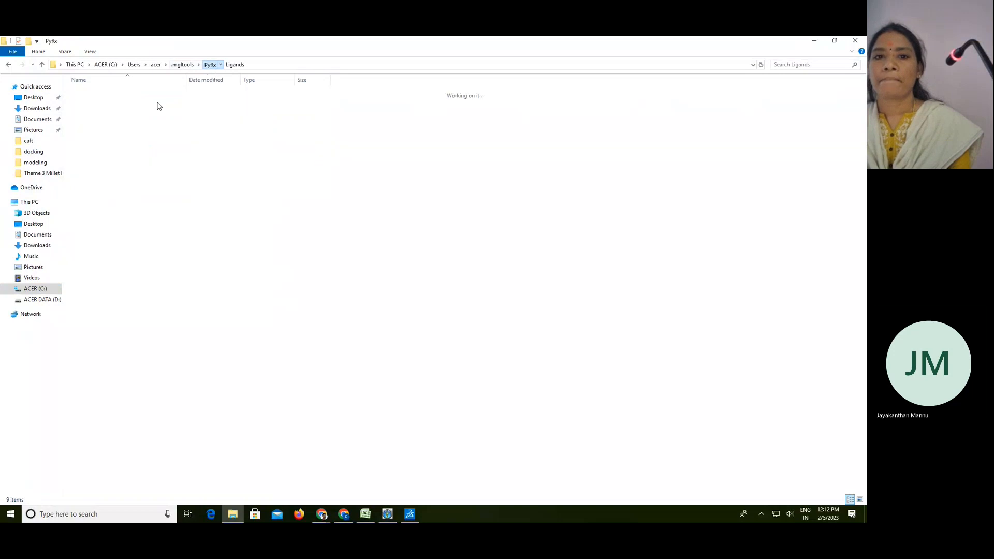
pyautogui.doubleClick(118, 113)
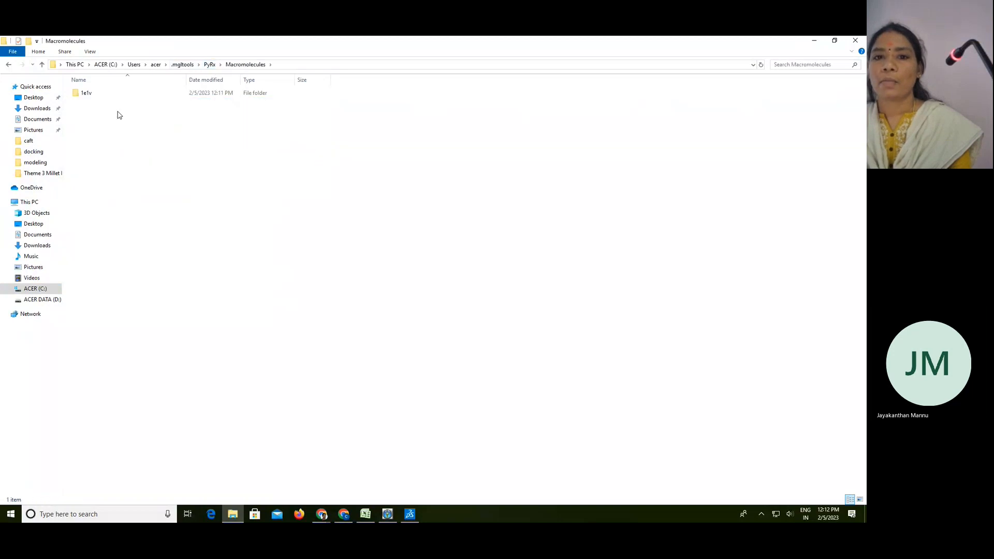
pyautogui.doubleClick(90, 93)
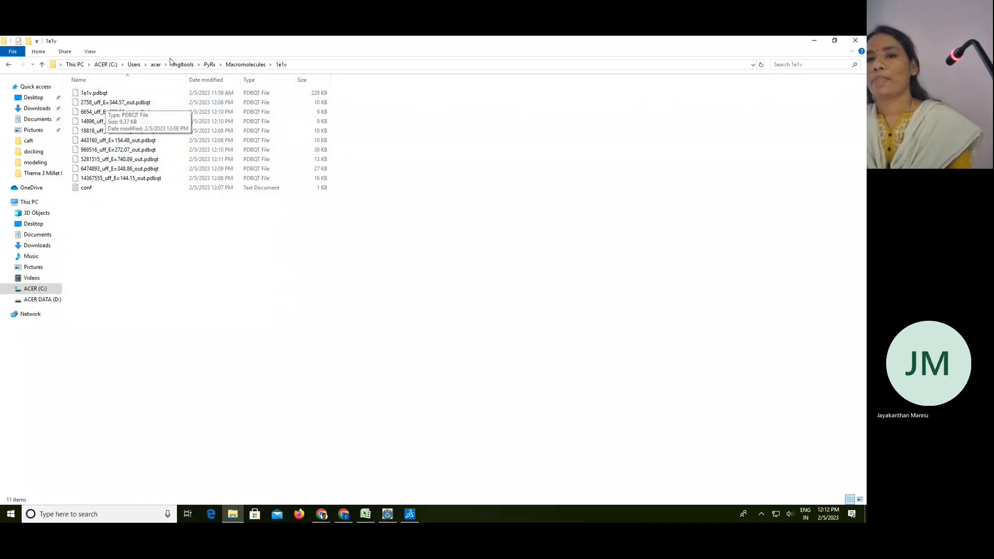
# Revisit the Ligands folder to compare its input files, and reopen Macromolecules\1e1v with the docked output files.
pyautogui.click(245, 64)
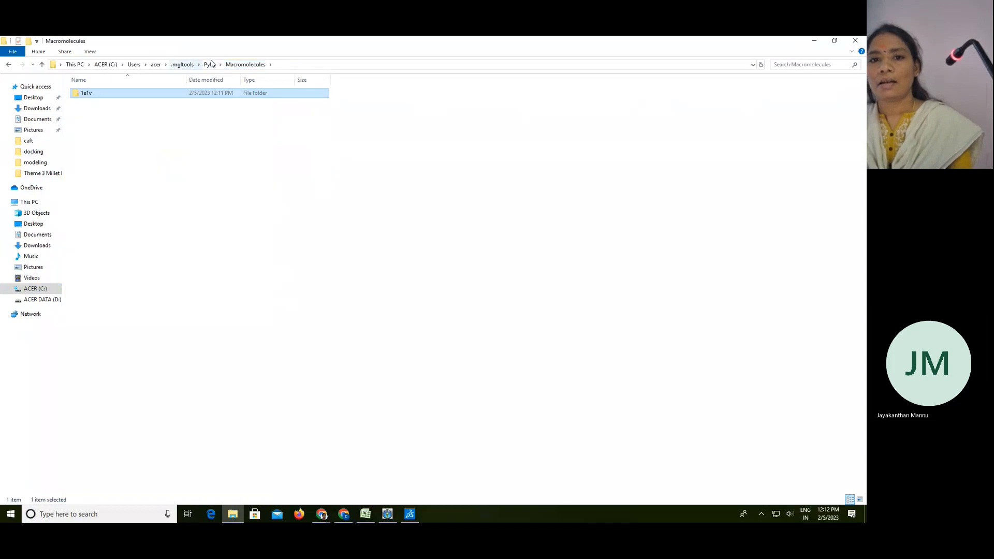
pyautogui.click(210, 64)
pyautogui.doubleClick(110, 103)
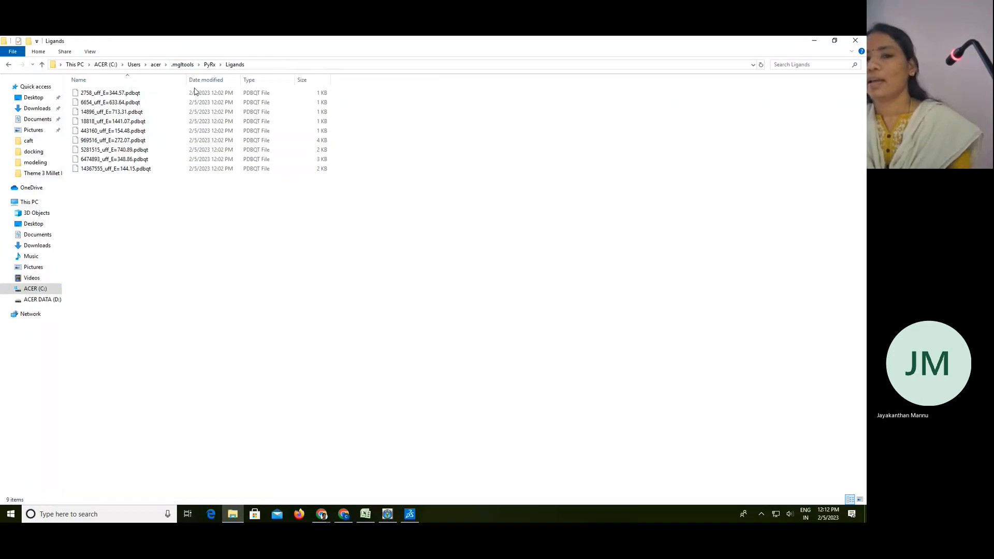
pyautogui.click(209, 65)
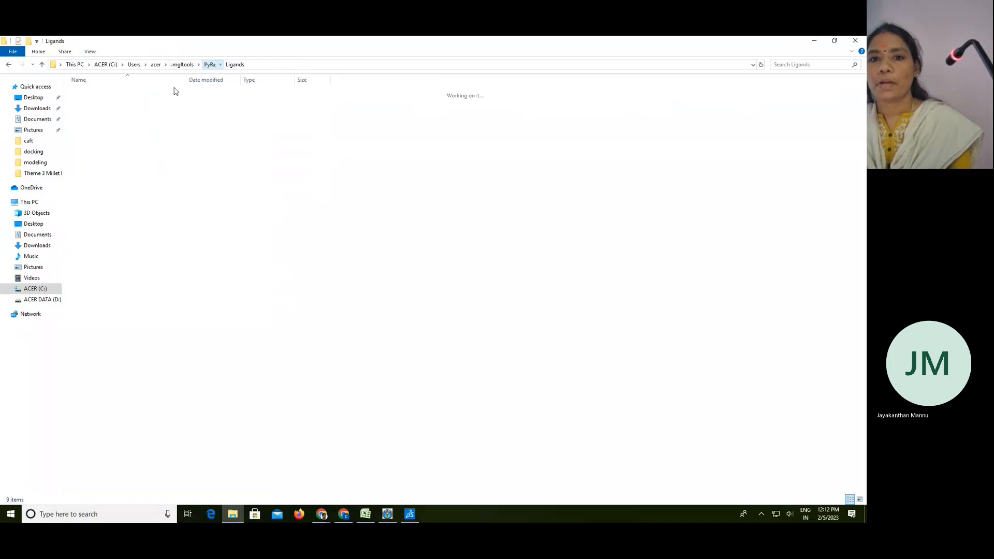
pyautogui.doubleClick(117, 112)
pyautogui.doubleClick(92, 97)
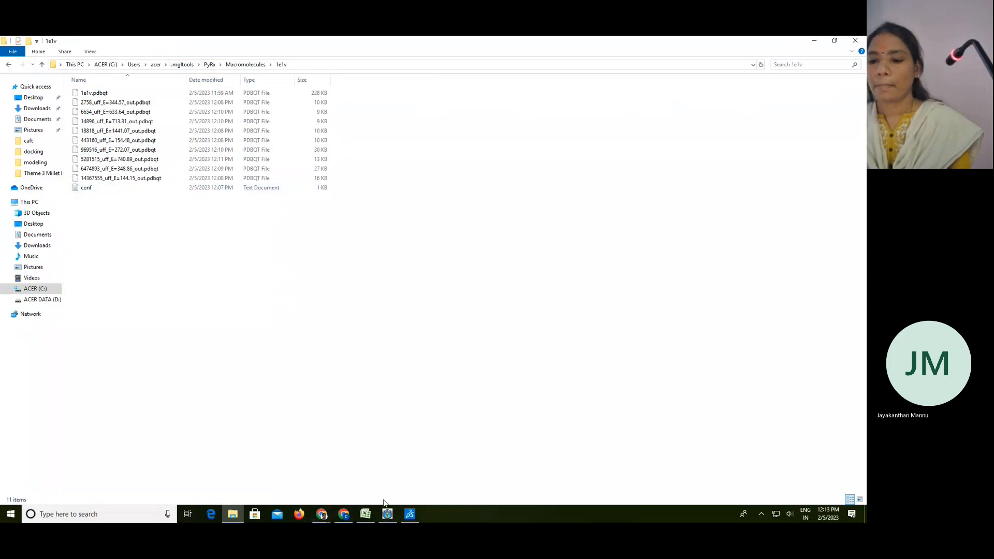
# Switch back to PyRx and examine the binding affinities and RMSD values in the Vina results list.
pyautogui.click(391, 514)
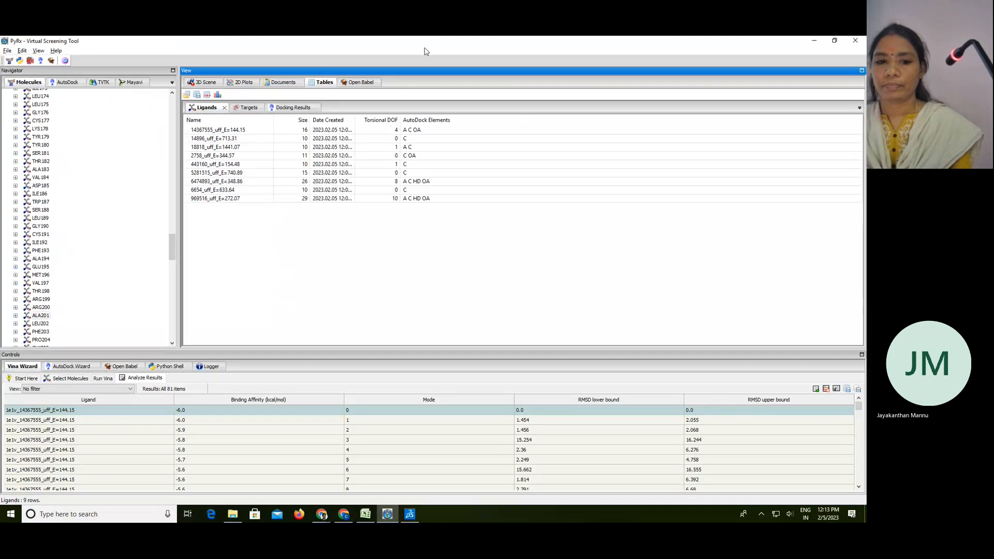
pyautogui.scroll(-2, 288, 432)
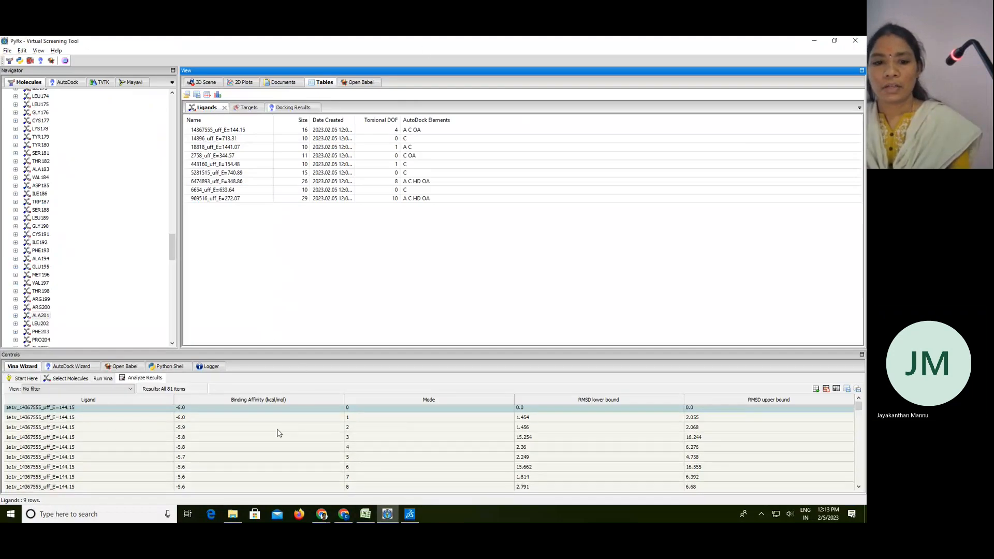
pyautogui.scroll(-1, 97, 433)
pyautogui.scroll(3, 353, 431)
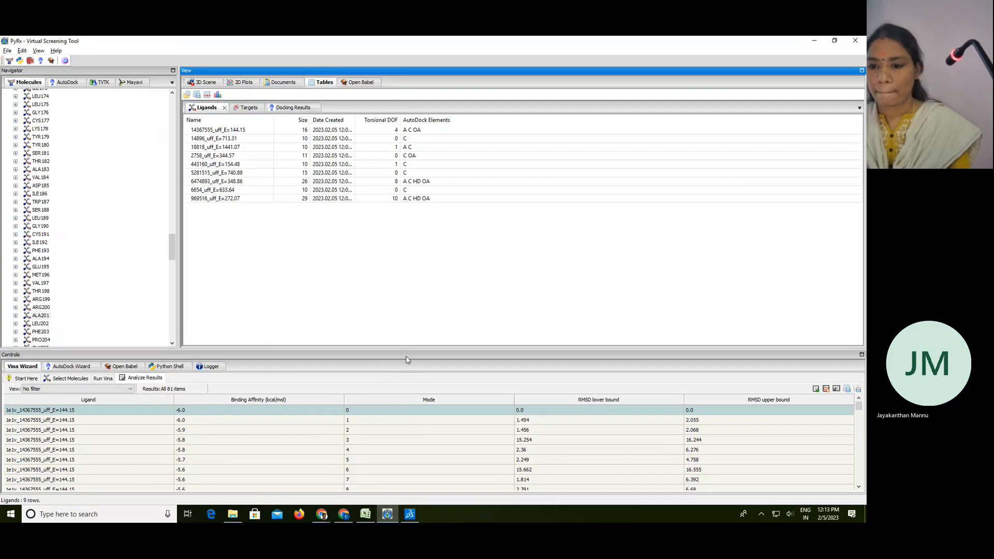
# Enlarge the Vina results list and compare the binding affinities and RMSD values across the ligands, including mode 0 of ligand 18818.
pyautogui.moveTo(412, 320); pyautogui.dragTo(407, 168)
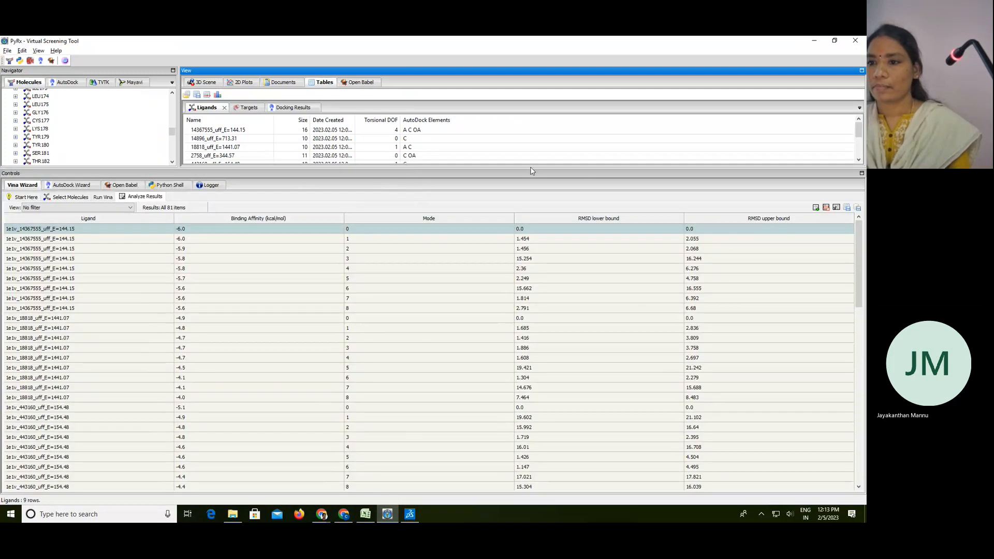
pyautogui.moveTo(532, 171); pyautogui.dragTo(526, 132)
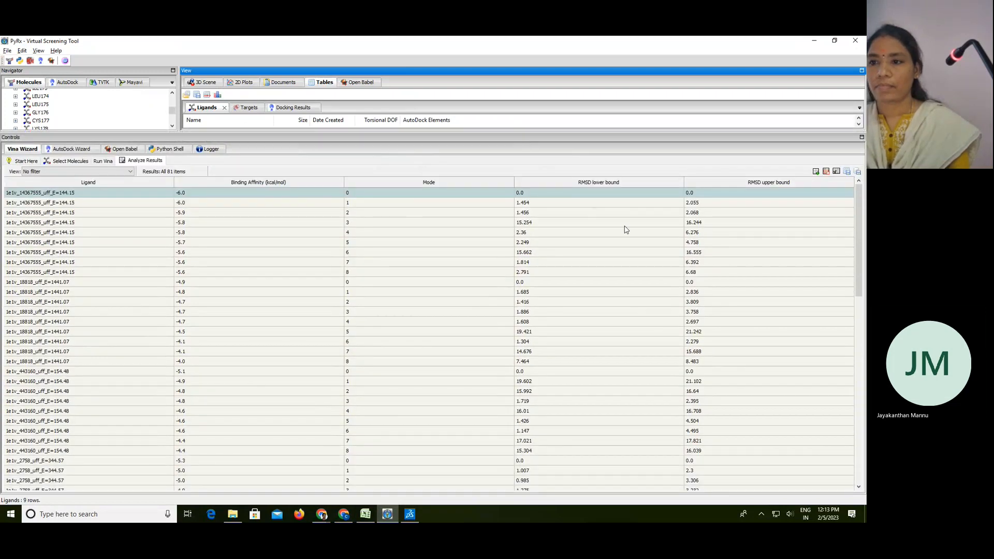
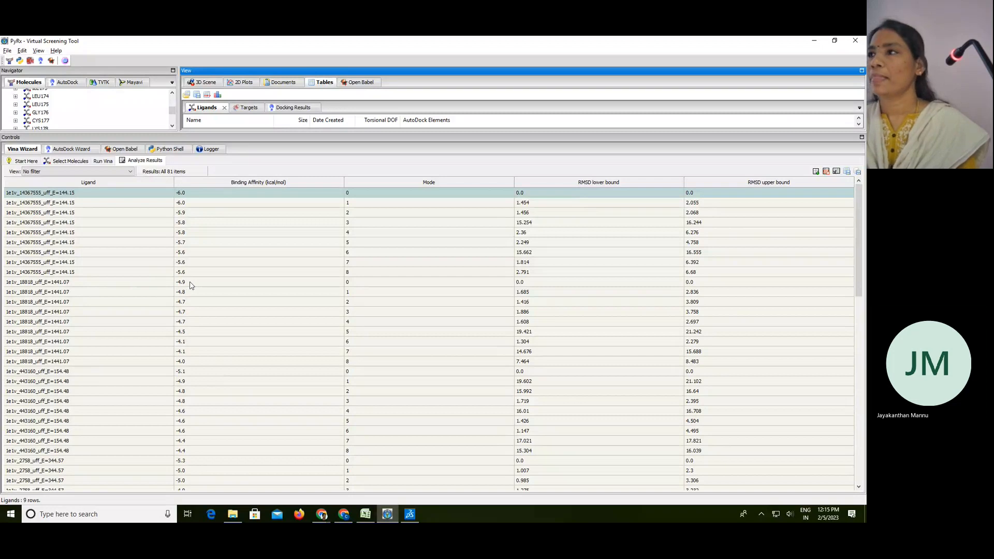
pyautogui.click(56, 284)
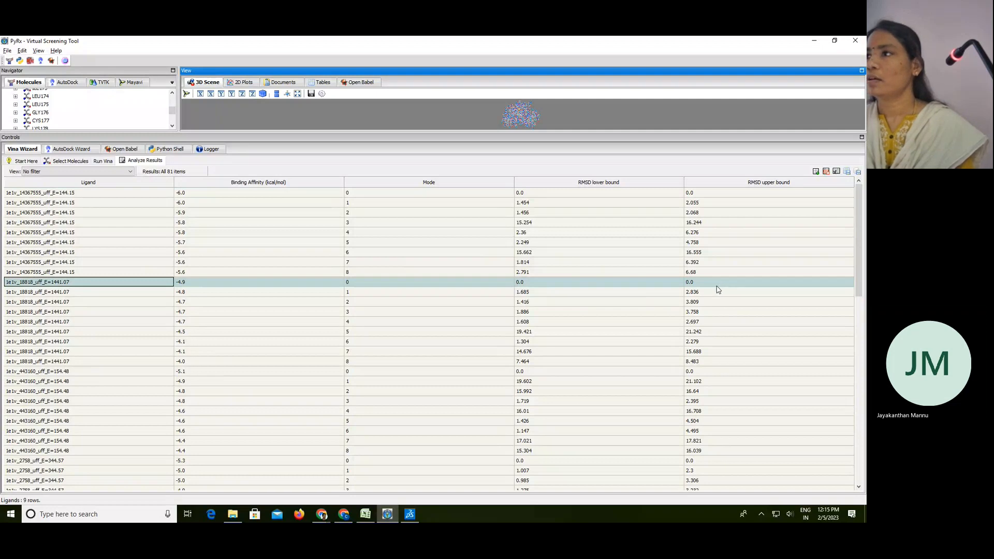
pyautogui.scroll(-1, 198, 314)
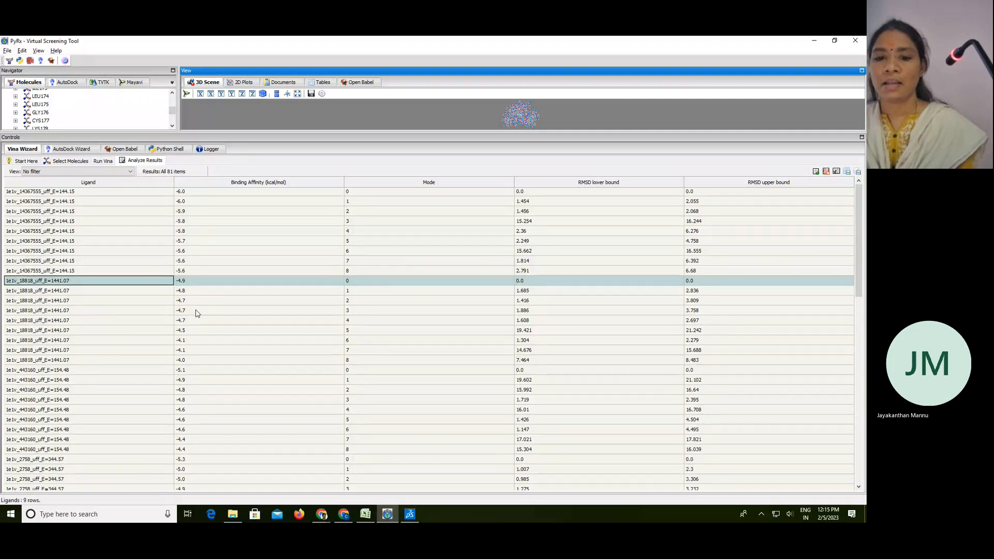
pyautogui.scroll(-3, 111, 471)
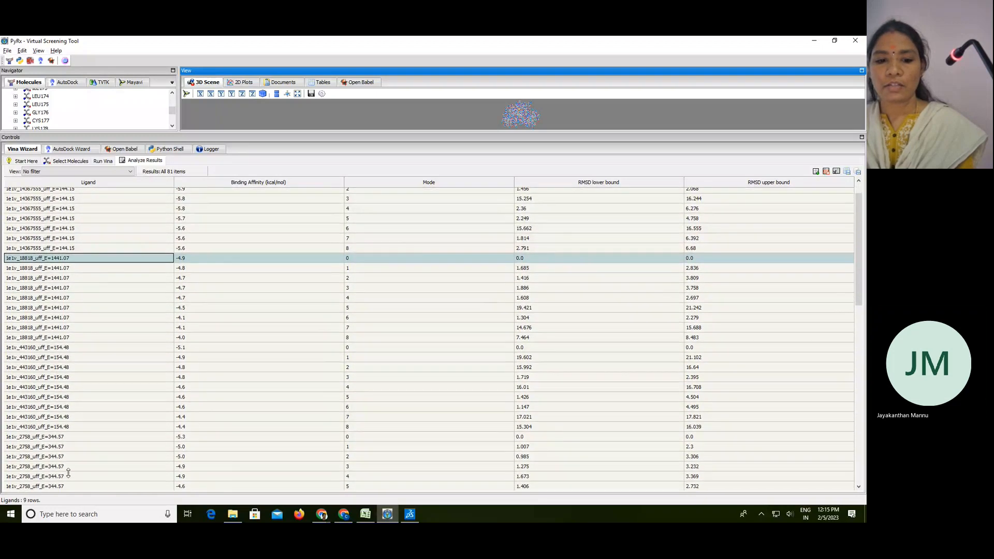
pyautogui.scroll(-3, 68, 473)
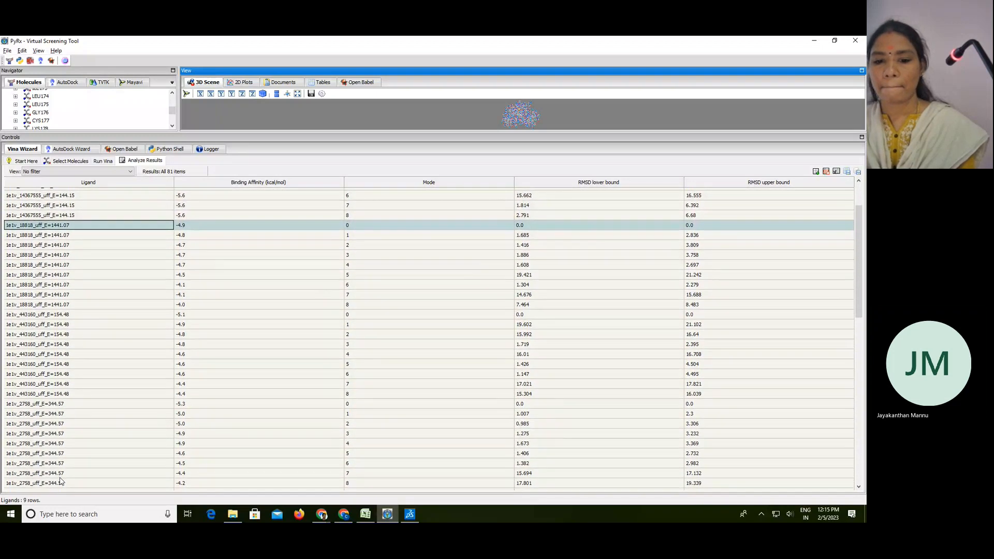
pyautogui.scroll(-3, 62, 479)
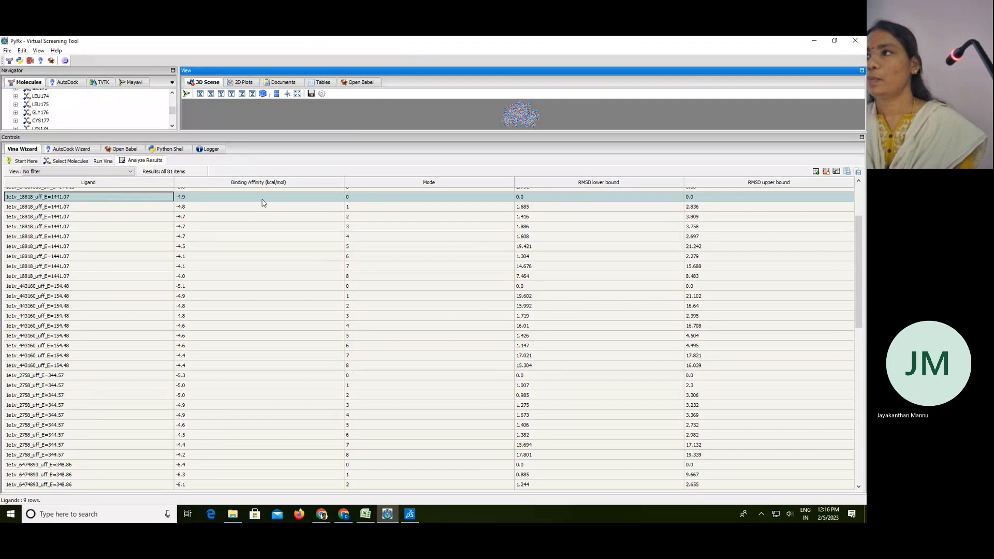
pyautogui.scroll(1, 285, 199)
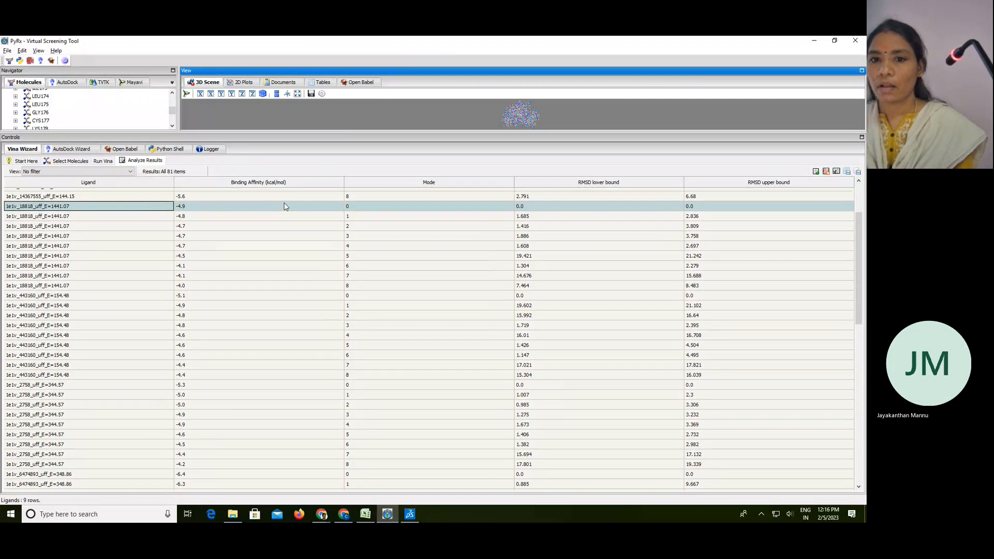
pyautogui.scroll(8, 284, 206)
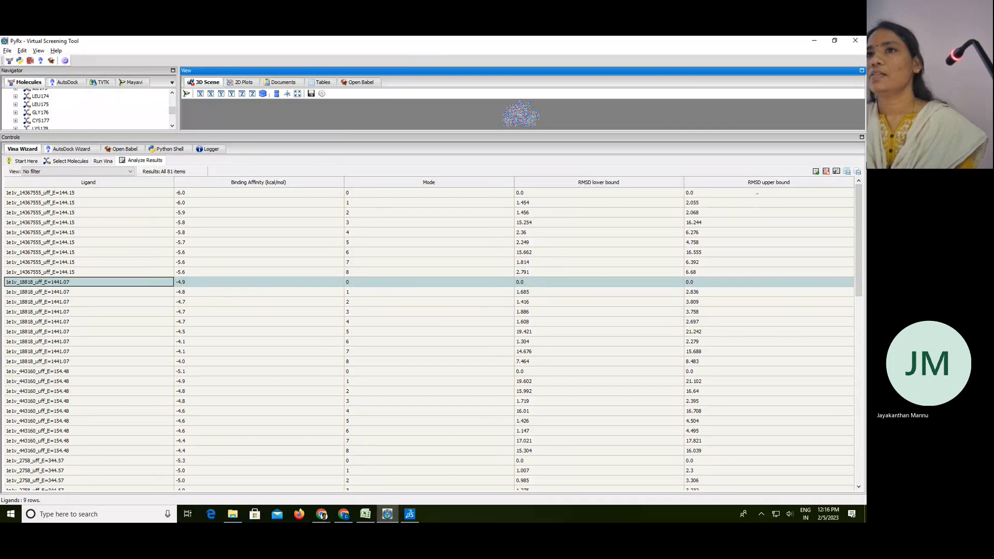
# Export the Vina results as a CSV file named "protein-ligand binding affinity" to the Desktop.
pyautogui.click(847, 172)
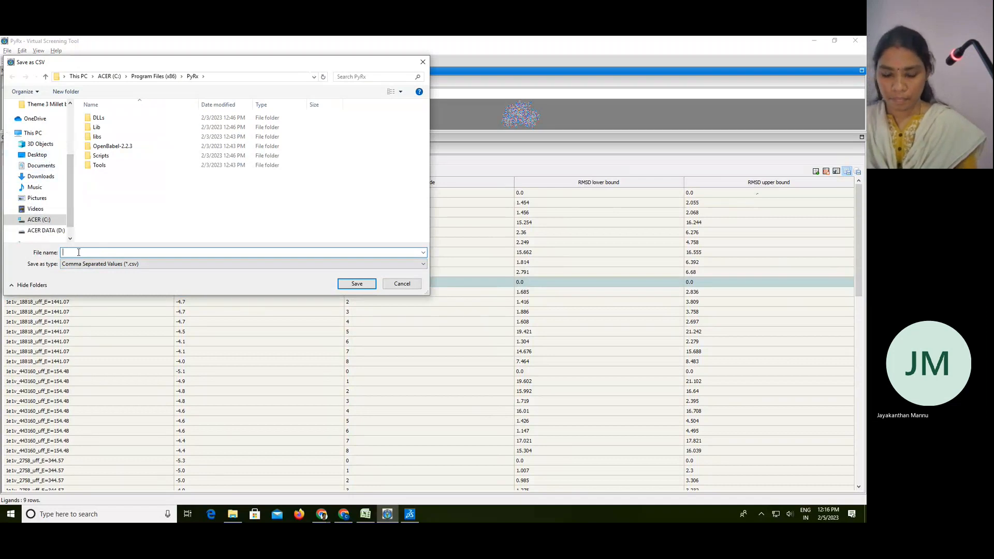
pyautogui.write('protein-ligand binding affinity')
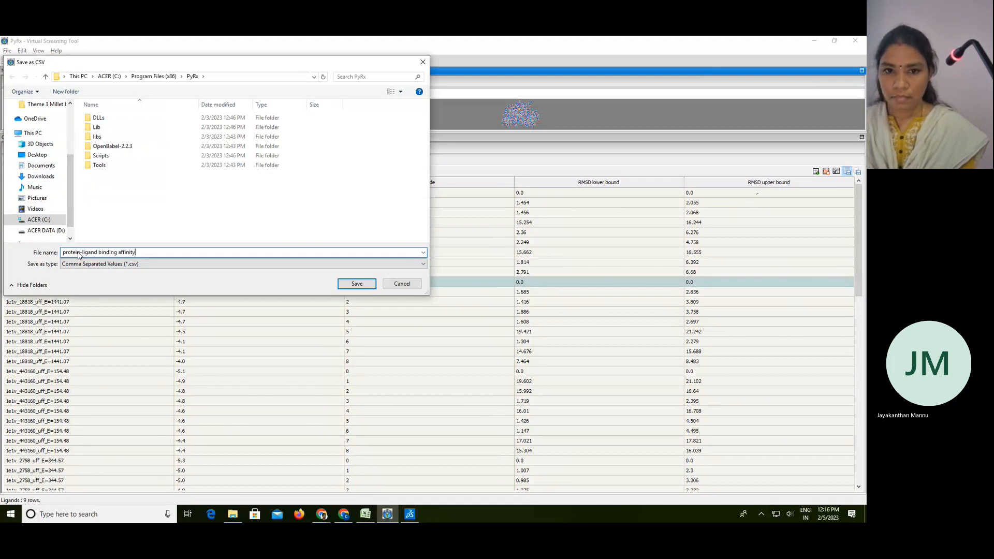
pyautogui.click(364, 286)
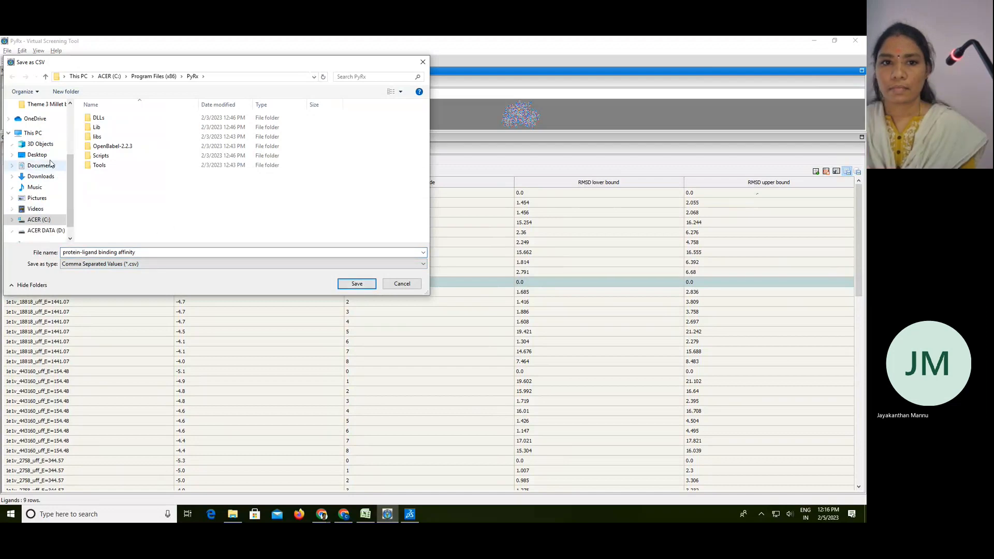
pyautogui.click(37, 155)
pyautogui.click(357, 284)
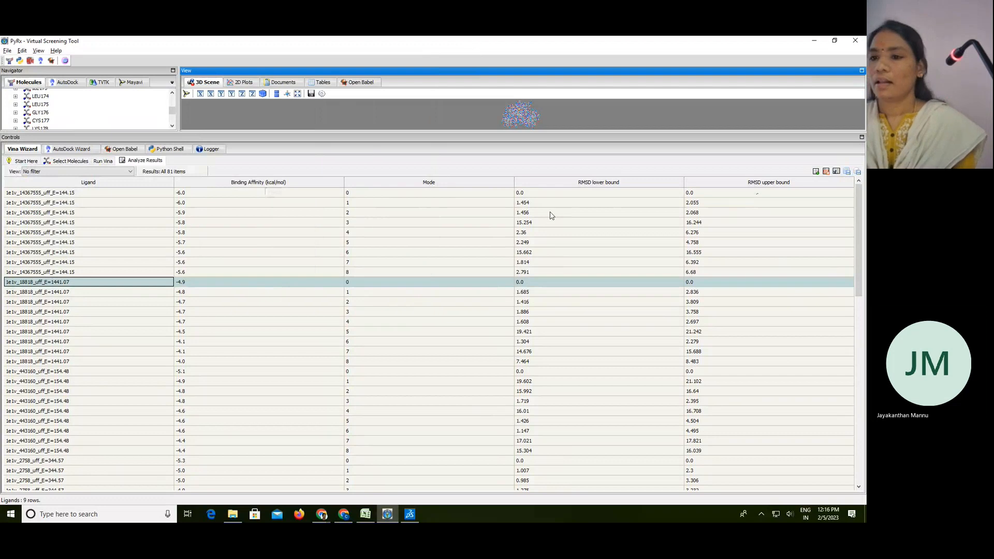
# Enlarge the 3D scene and show the mode 0 pose of ligand 14367555 docked in the protein.
pyautogui.moveTo(450, 133); pyautogui.dragTo(432, 274)
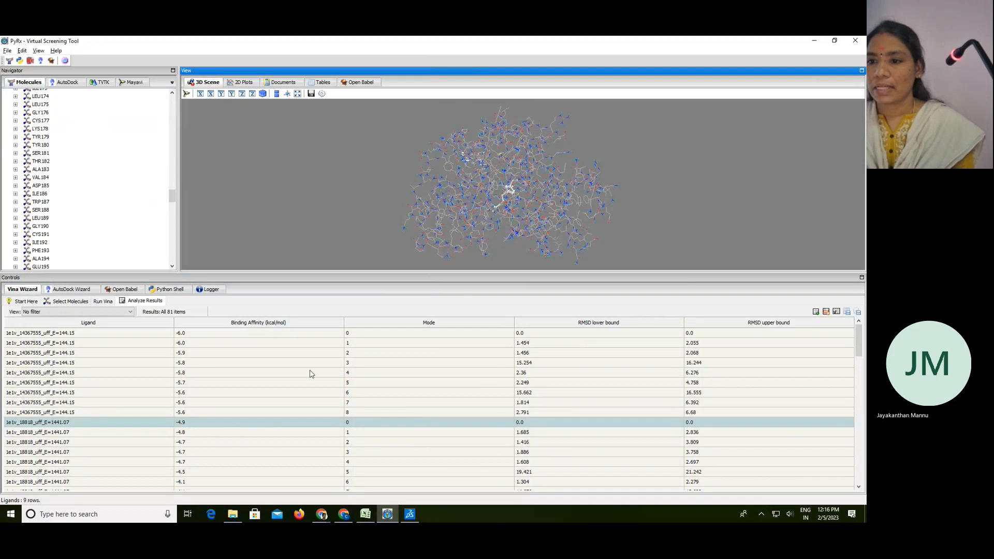
pyautogui.click(198, 334)
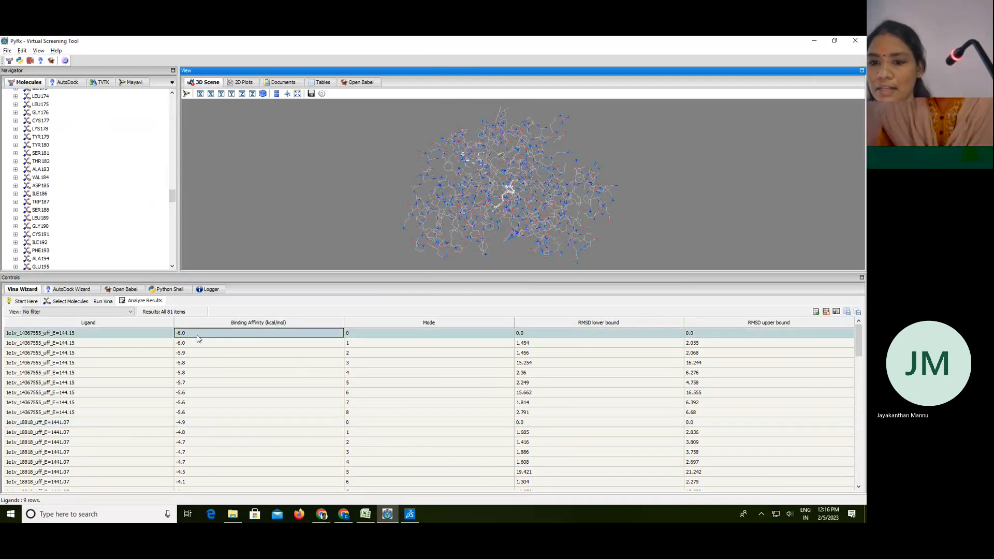
pyautogui.click(217, 372)
pyautogui.click(232, 334)
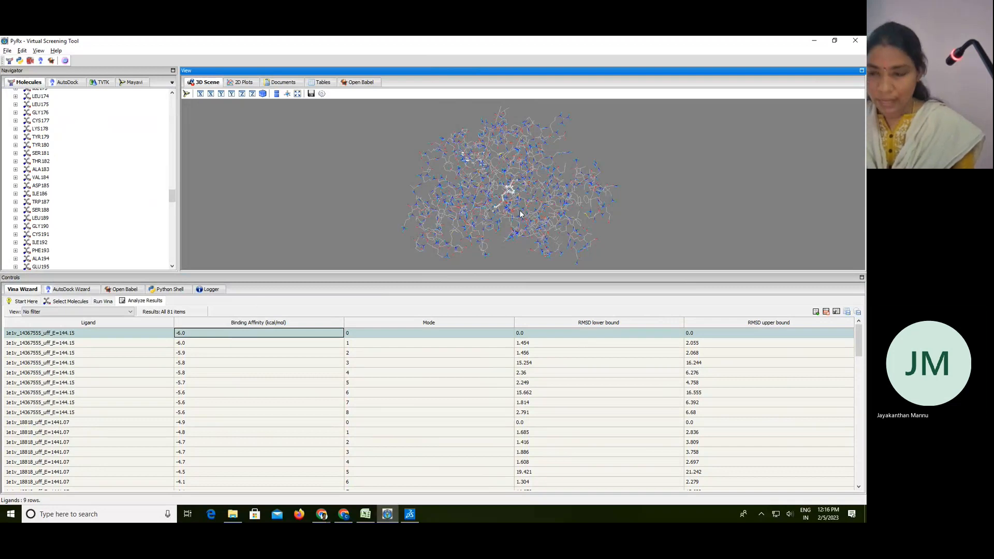
pyautogui.moveTo(520, 210); pyautogui.dragTo(499, 193)
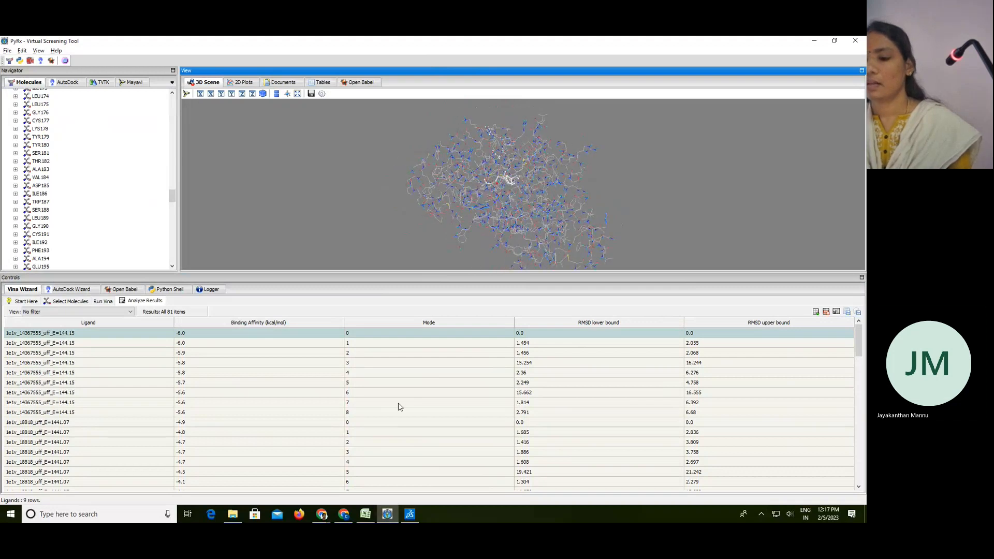
# Step through docked modes 1 to 5 of ligand 14367555, and return to mode 3 to examine where it sits in the protein.
pyautogui.click(371, 344)
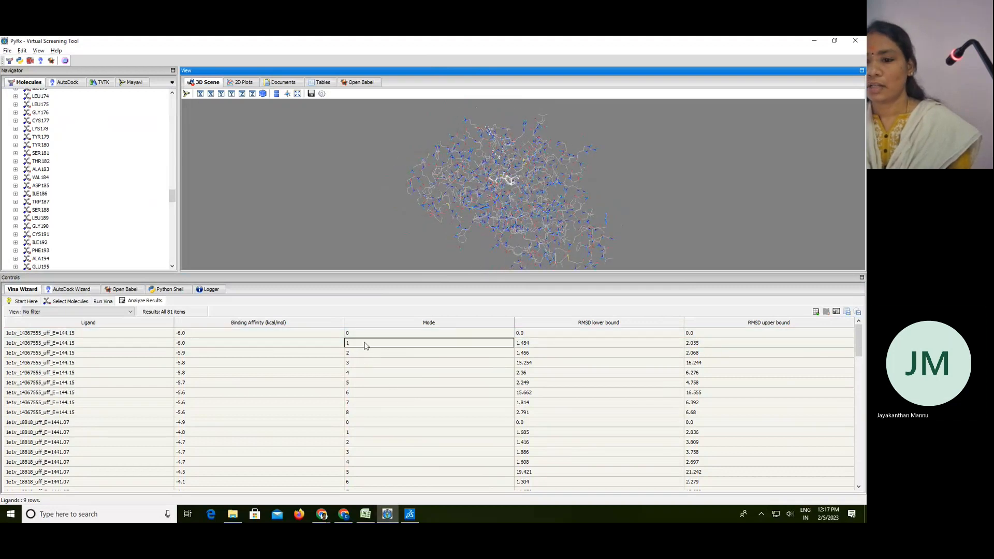
pyautogui.click(200, 355)
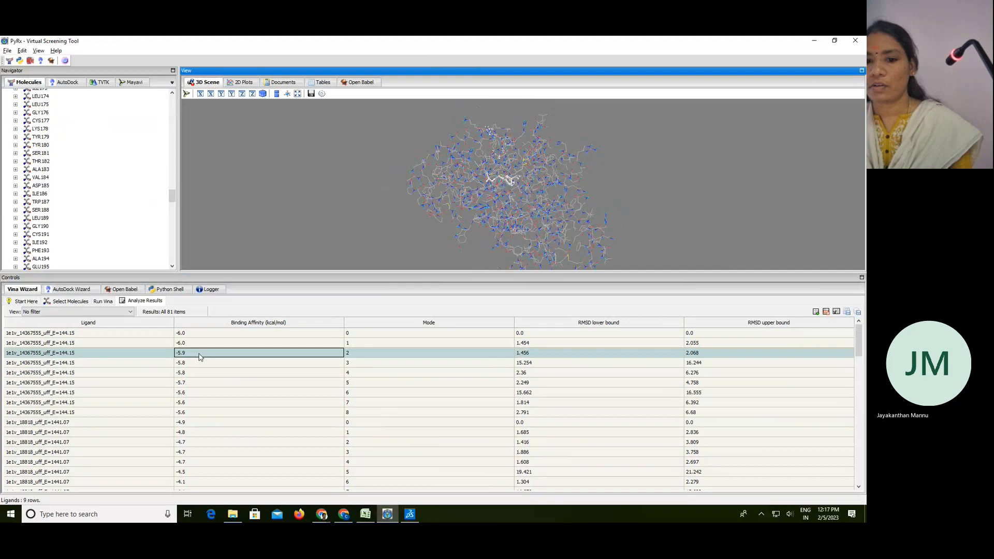
pyautogui.click(348, 363)
pyautogui.click(352, 373)
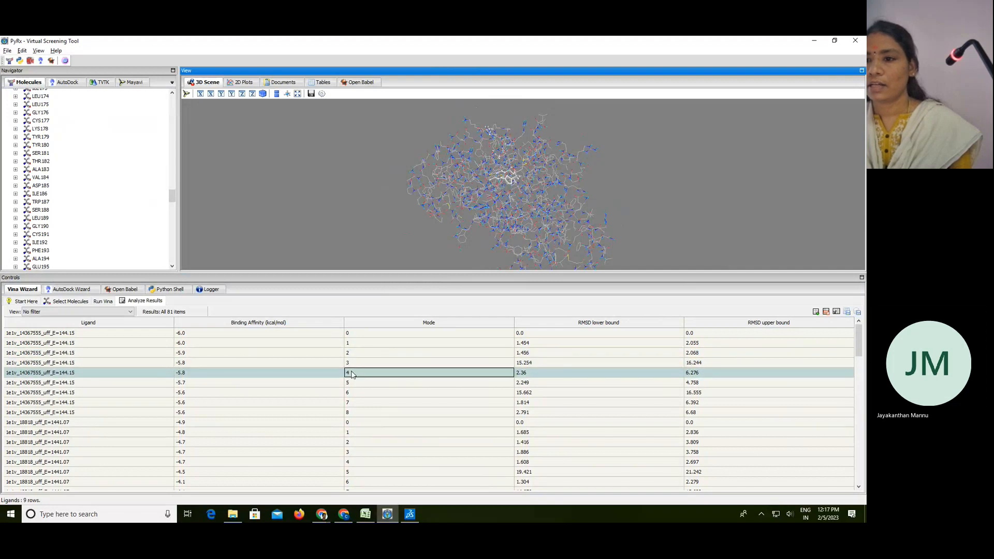
pyautogui.click(353, 381)
pyautogui.click(355, 376)
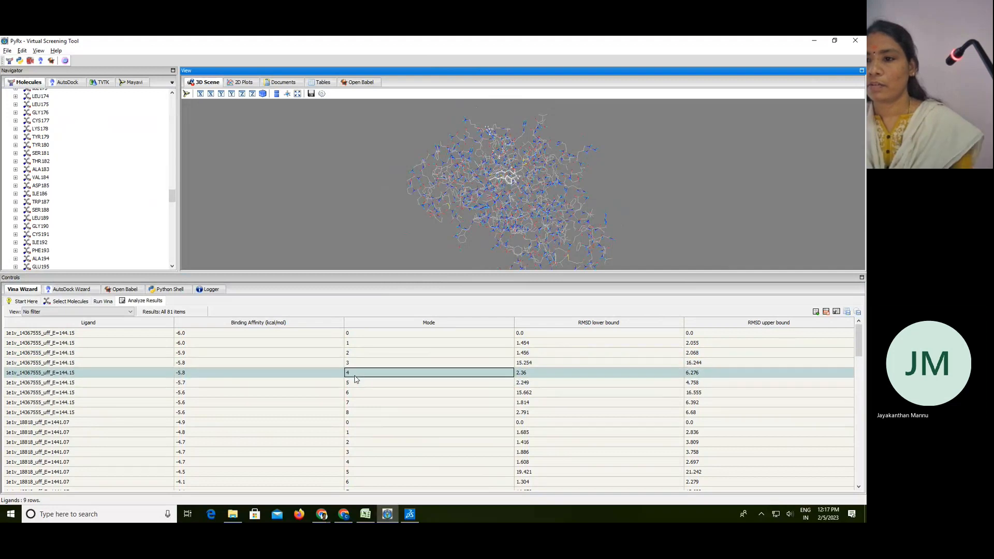
pyautogui.click(352, 383)
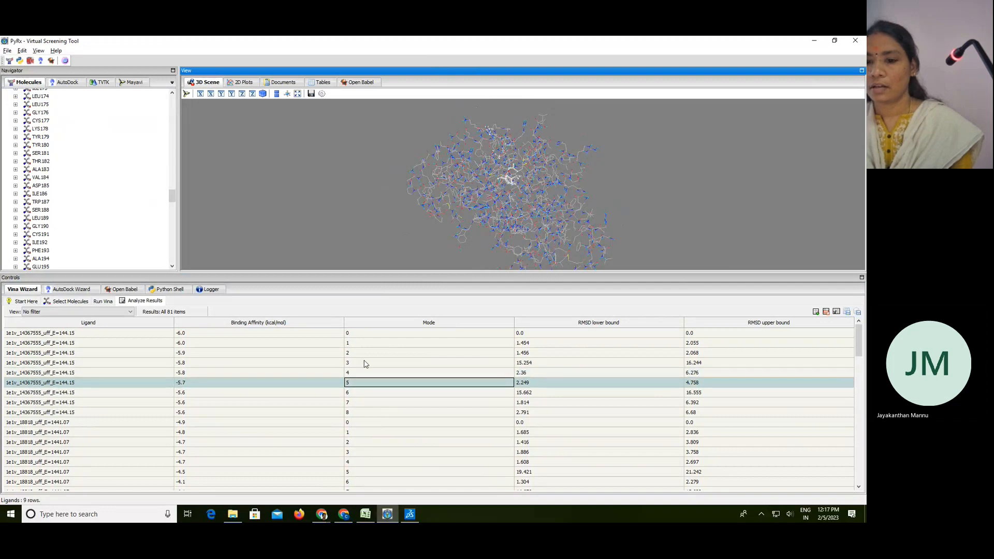
pyautogui.click(362, 365)
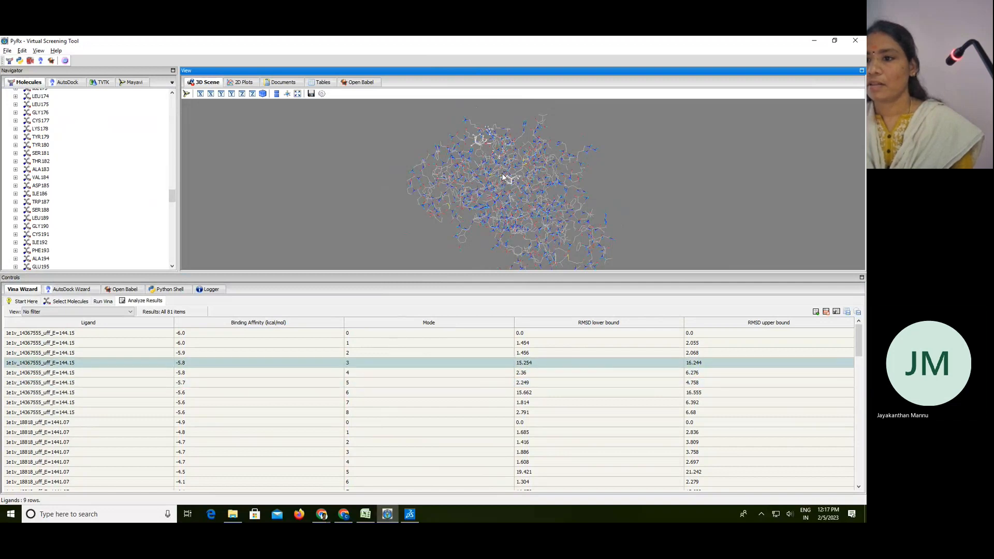
pyautogui.moveTo(502, 173); pyautogui.dragTo(556, 212)
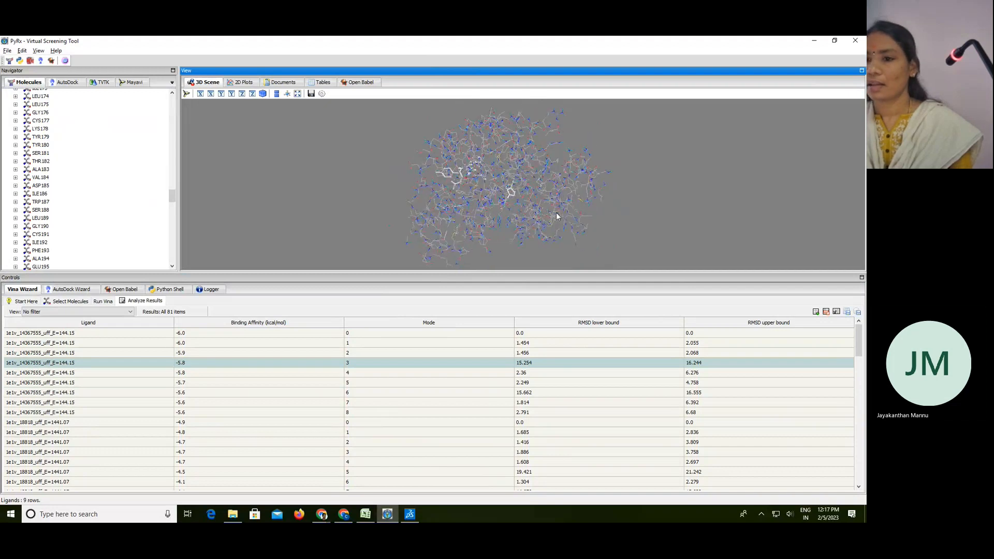
# Display the docked poses of ligand 14367555 for modes 4, 5 and 6 in the 3D scene.
pyautogui.click(362, 374)
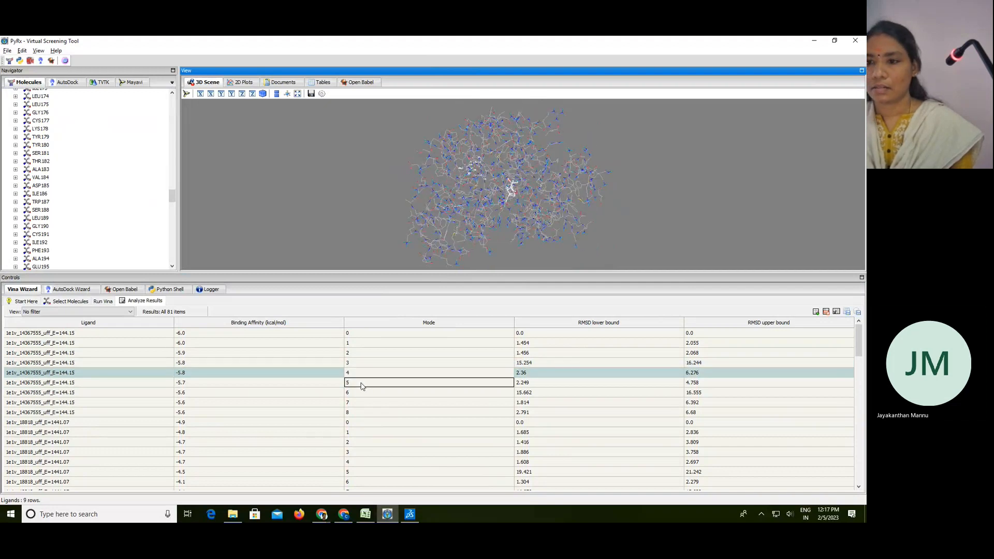
pyautogui.click(362, 384)
pyautogui.click(361, 393)
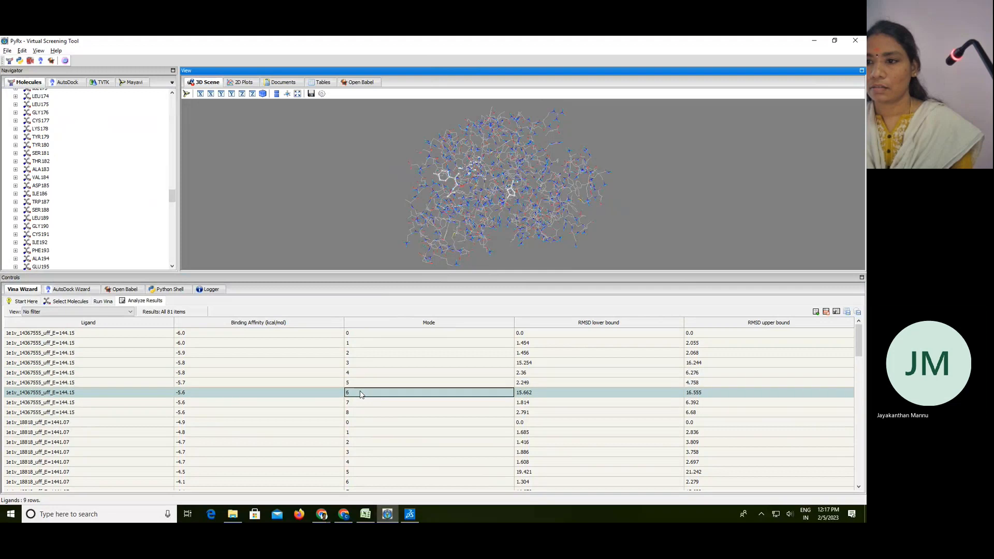
# Return to the mode 0 pose of ligand 14367555 and examine it up close from several angles inside the protein.
pyautogui.click(359, 335)
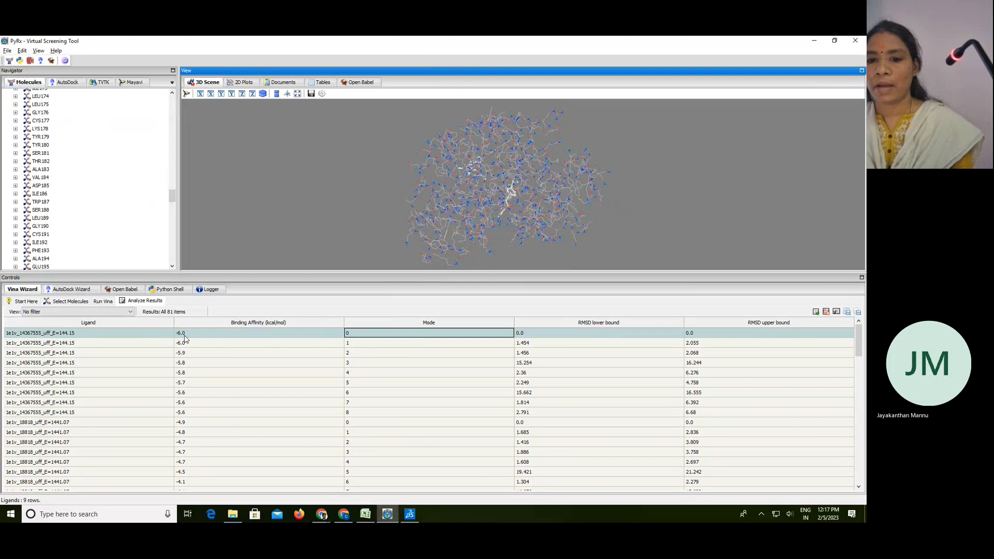
pyautogui.moveTo(464, 207); pyautogui.dragTo(507, 188)
pyautogui.moveTo(508, 187); pyautogui.dragTo(719, 176, button='right')
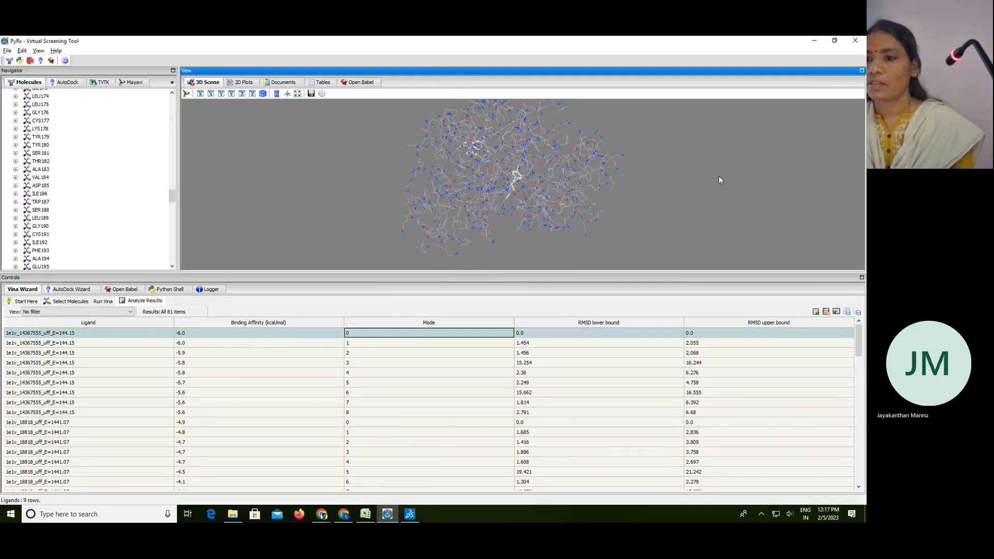
pyautogui.moveTo(577, 189); pyautogui.dragTo(434, 234, button='right')
pyautogui.moveTo(434, 234); pyautogui.dragTo(592, 207)
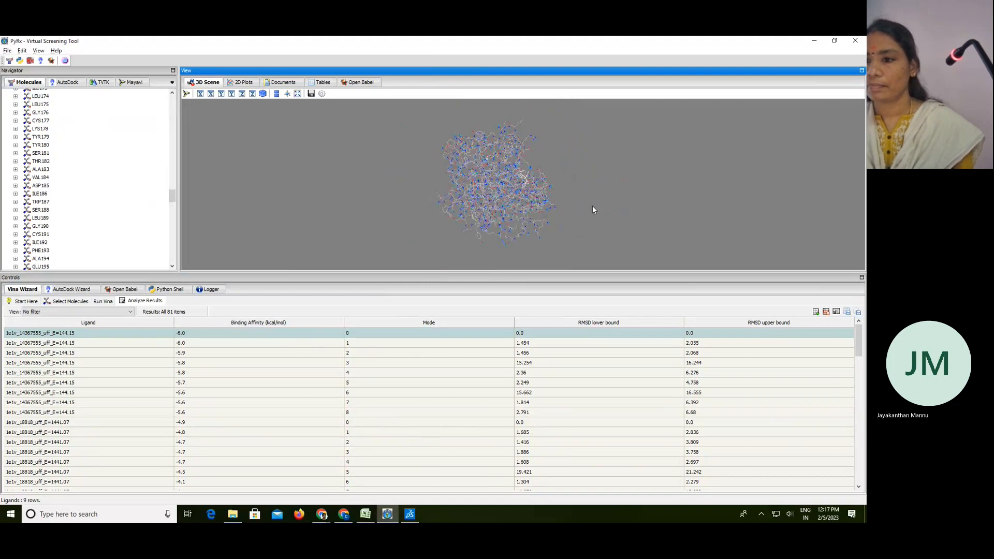
pyautogui.scroll(9, 589, 208)
pyautogui.scroll(-6, 461, 196)
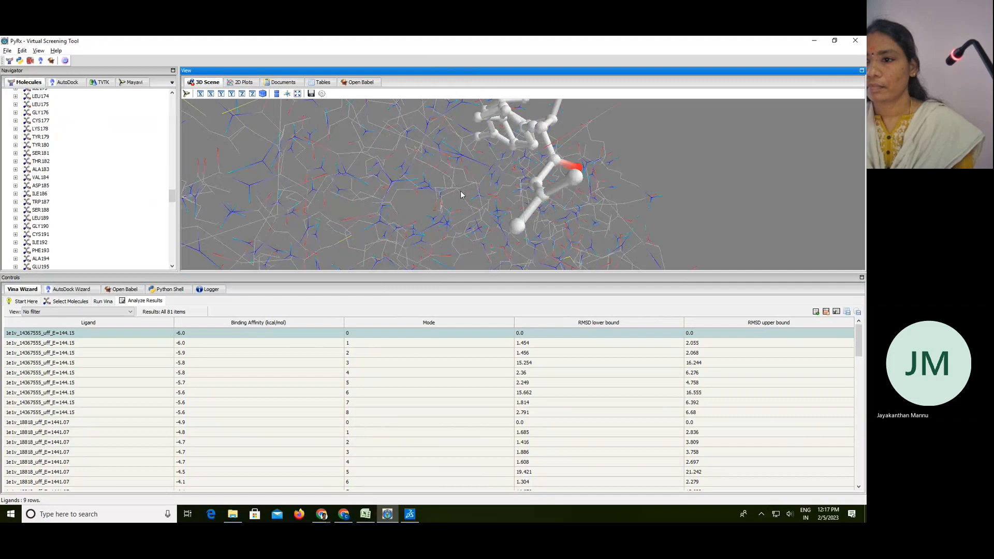
pyautogui.moveTo(466, 195); pyautogui.dragTo(344, 221)
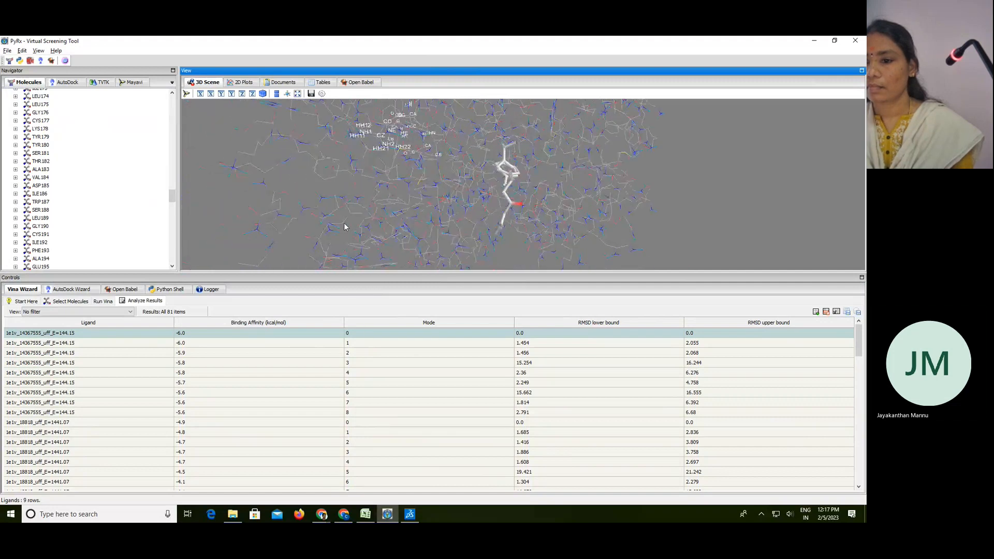
# Compare the mode 1 and mode 3 poses of ligand 14367555 with its mode 0 pose, and review the results of ligand 18818.
pyautogui.click(400, 343)
pyautogui.click(399, 366)
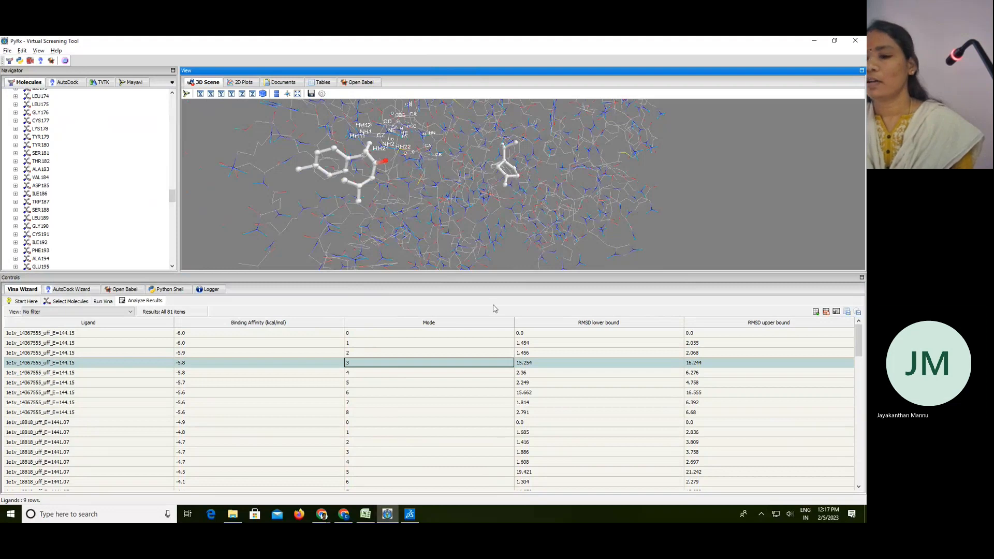
pyautogui.click(435, 336)
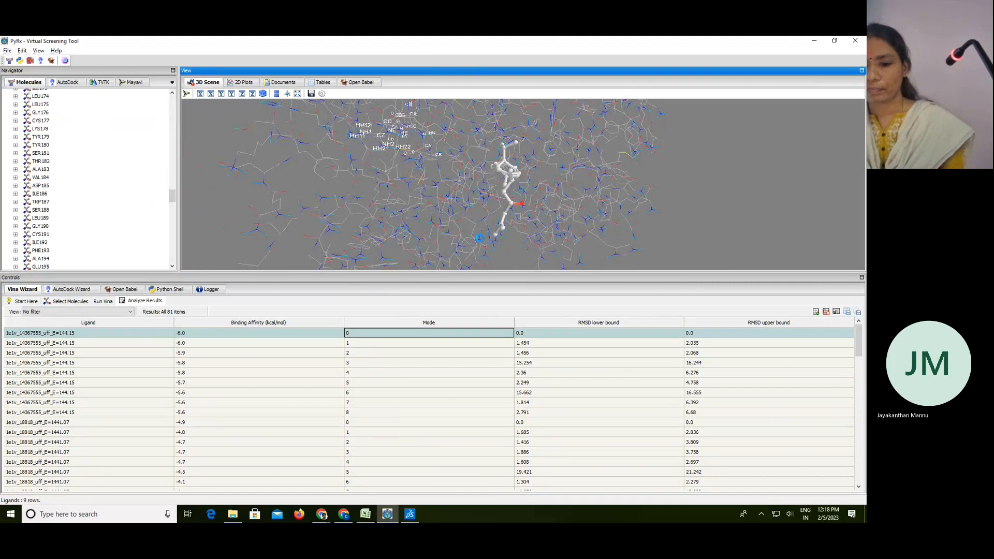
pyautogui.scroll(-2, 104, 427)
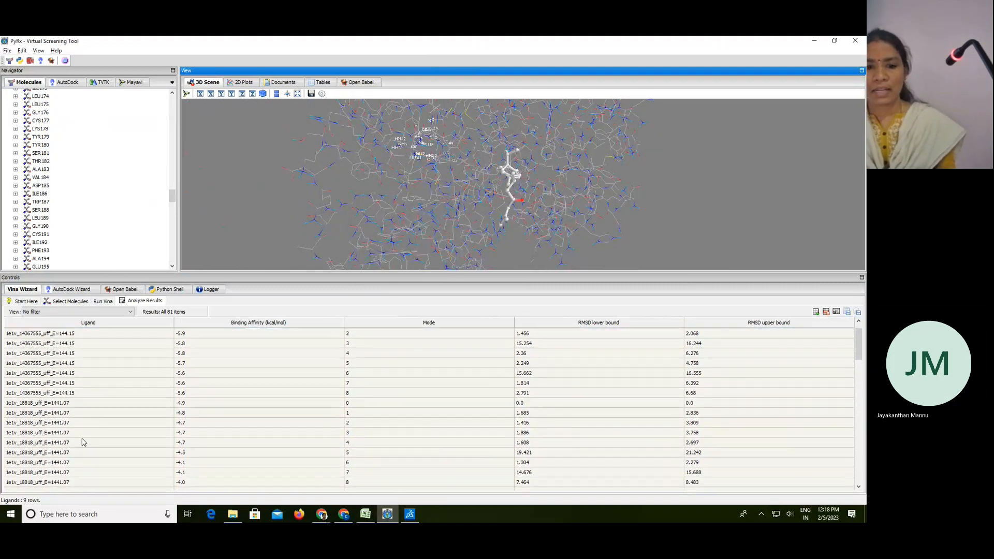
# Compare the mode 1 result of ligand 14367555 with the mode 0 results of ligands 18818 and 443160.
pyautogui.scroll(-1, 83, 442)
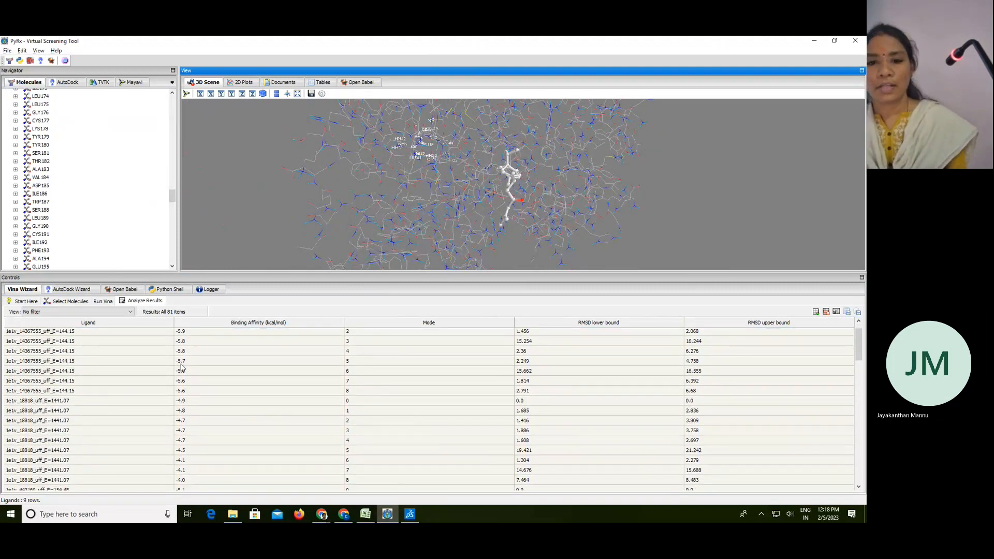
pyautogui.scroll(1, 184, 369)
pyautogui.scroll(1, 193, 326)
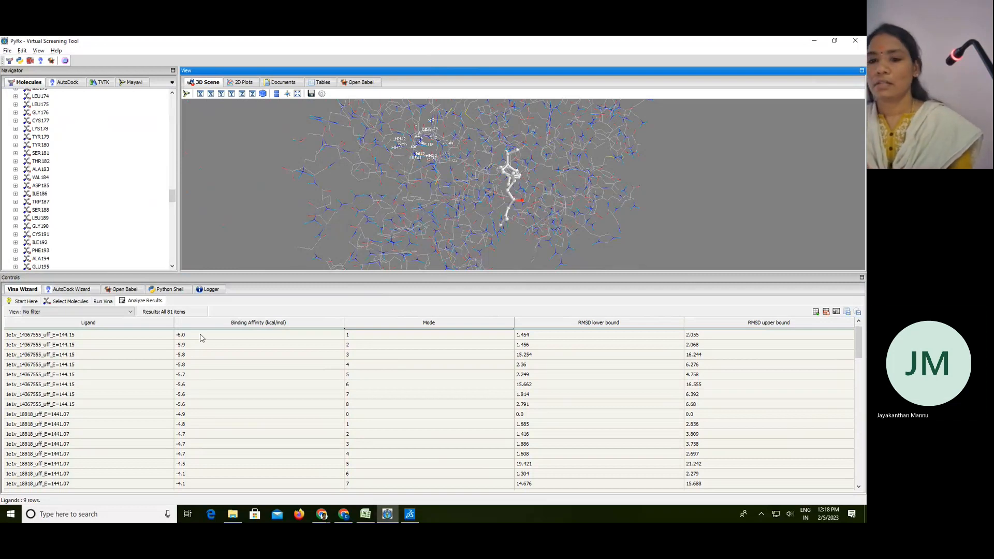
pyautogui.click(218, 337)
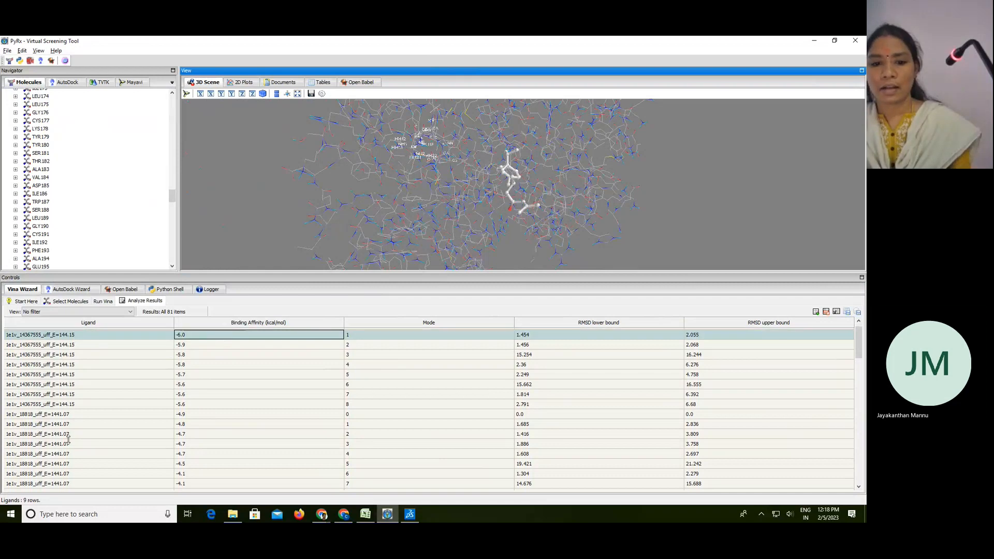
pyautogui.click(195, 416)
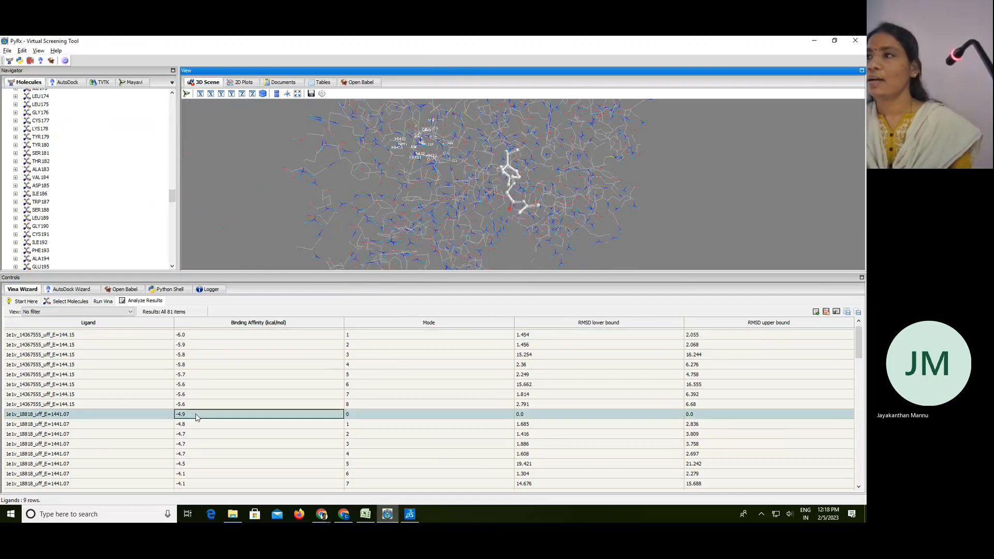
pyautogui.scroll(-3, 196, 417)
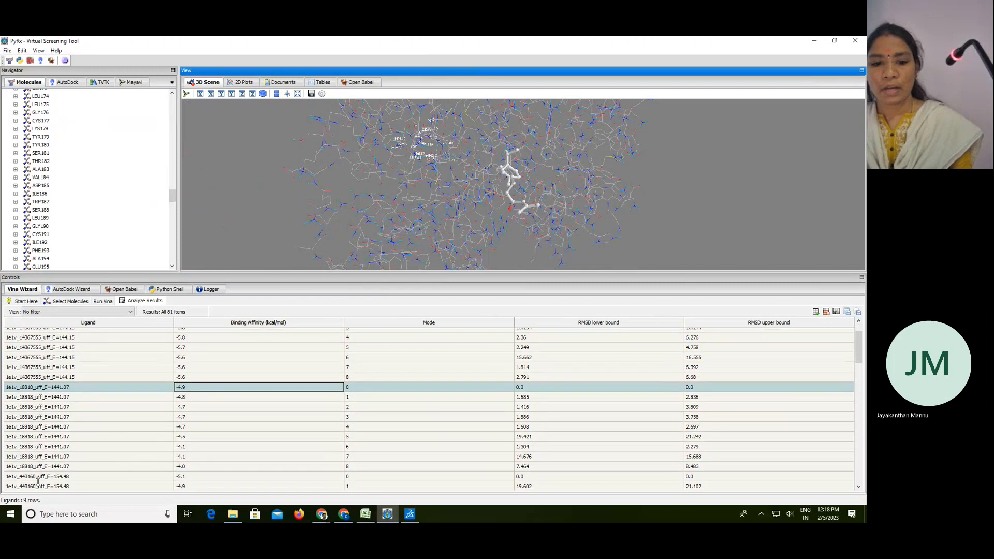
pyautogui.click(198, 477)
pyautogui.scroll(-3, 198, 480)
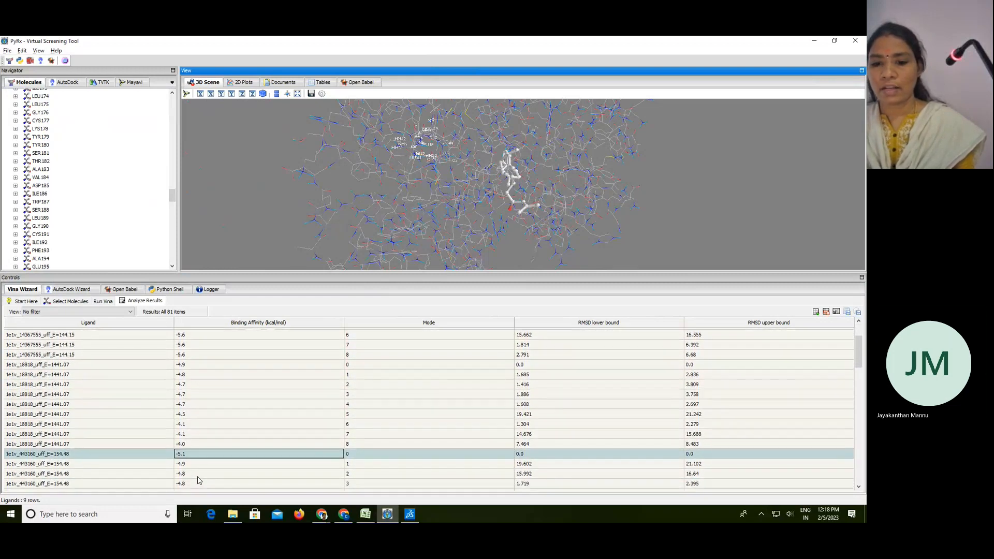
# Select the mode 0 pose of ligand 14367555 and start exporting it in SDF format to the Desktop.
pyautogui.moveTo(861, 346)
pyautogui.mouseDown()
pyautogui.moveTo(865, 473)
pyautogui.moveTo(862, 359)
pyautogui.mouseUp()
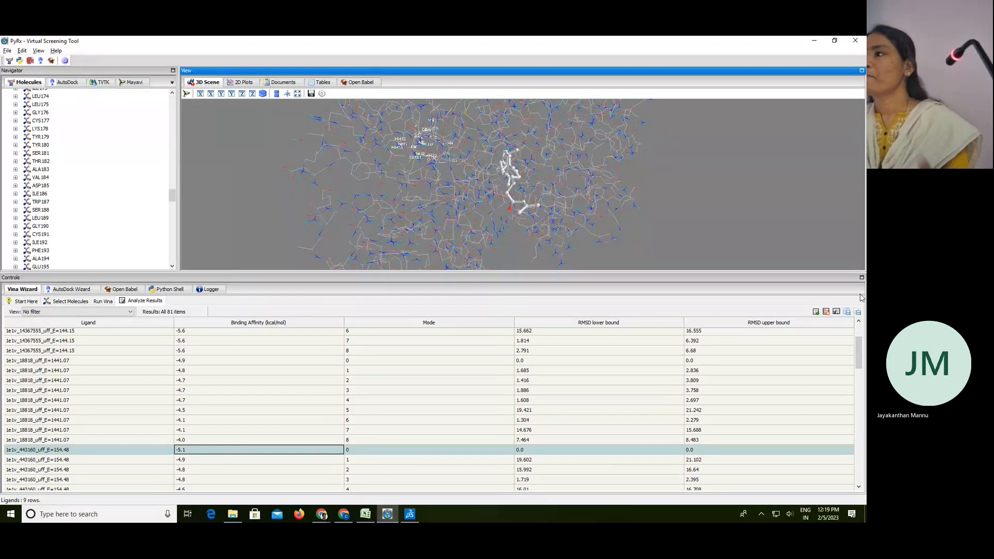
pyautogui.scroll(2, 236, 383)
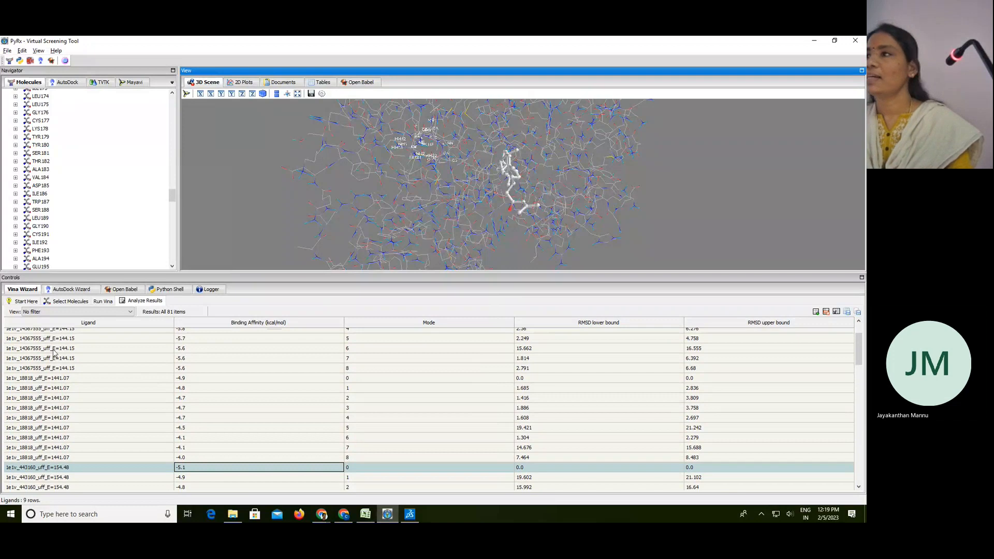
pyautogui.scroll(5, 166, 346)
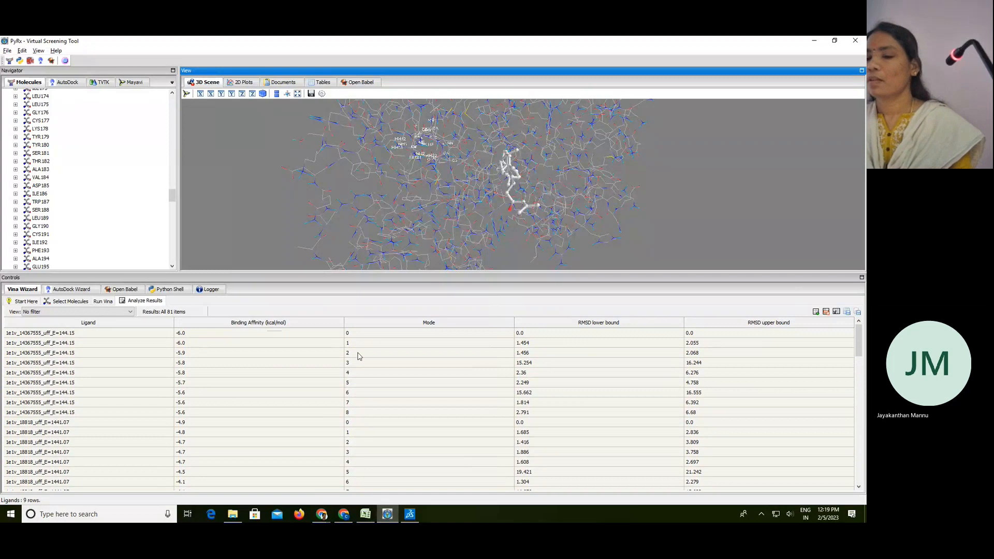
pyautogui.click(185, 335)
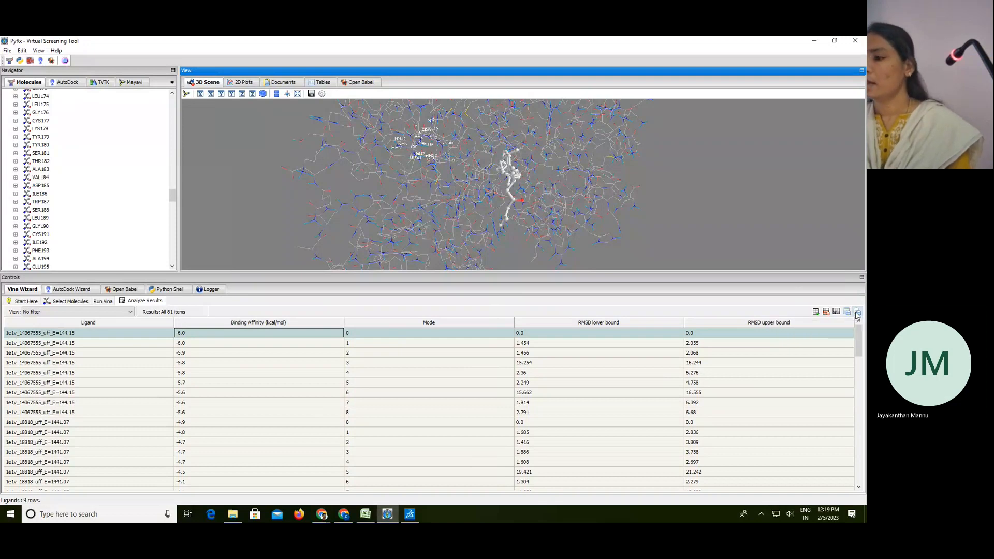
pyautogui.click(857, 314)
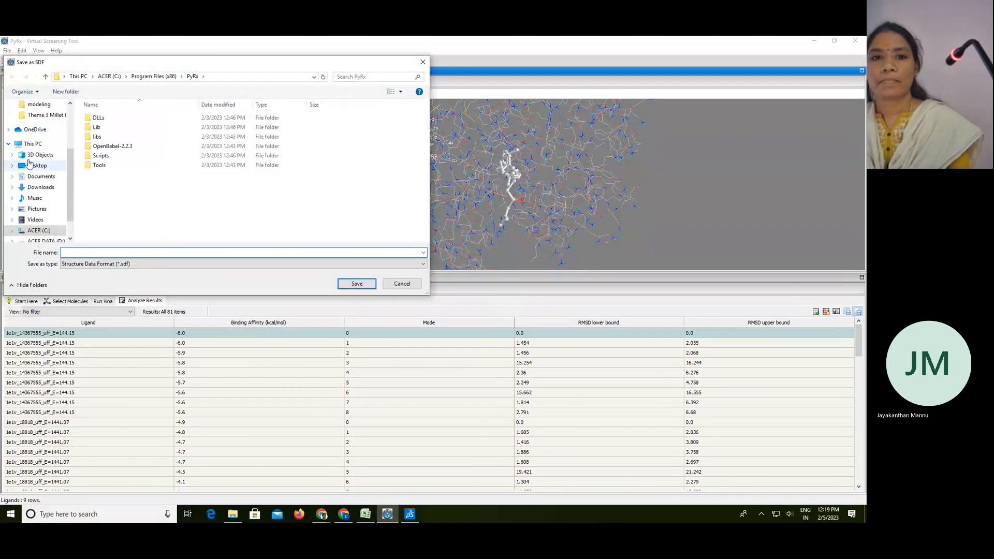
pyautogui.click(38, 176)
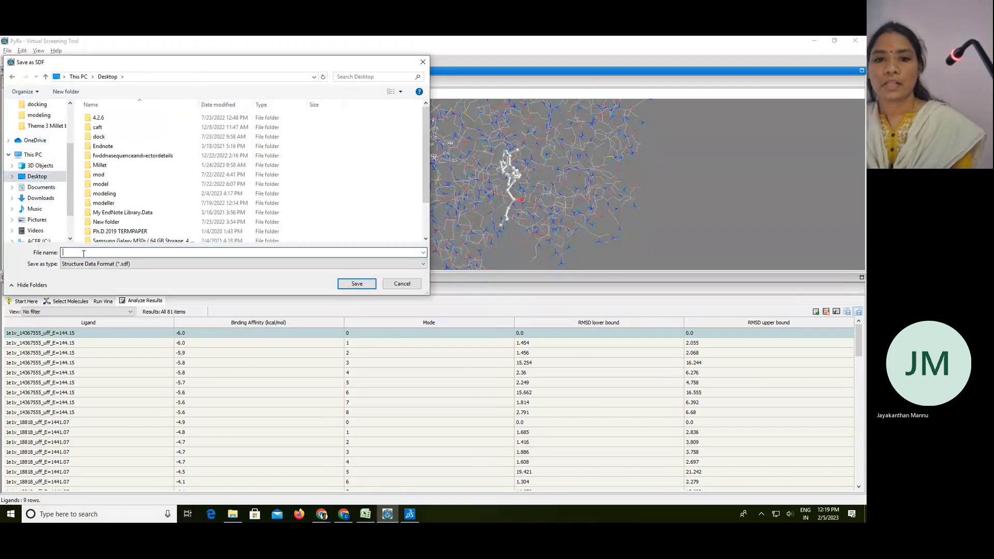
# Name the SDF file "docked best conformation" and save it.
pyautogui.write('do')
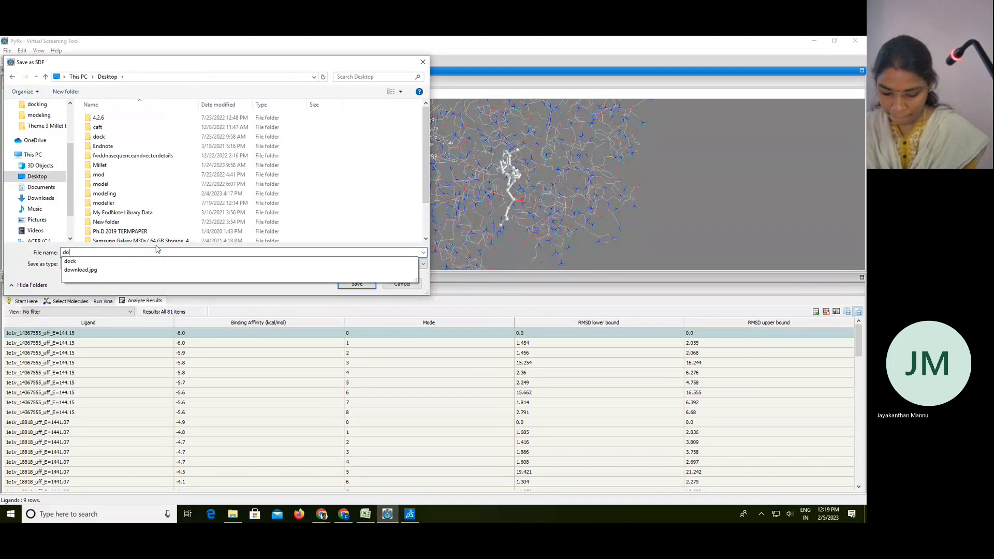
pyautogui.write('cked confro')
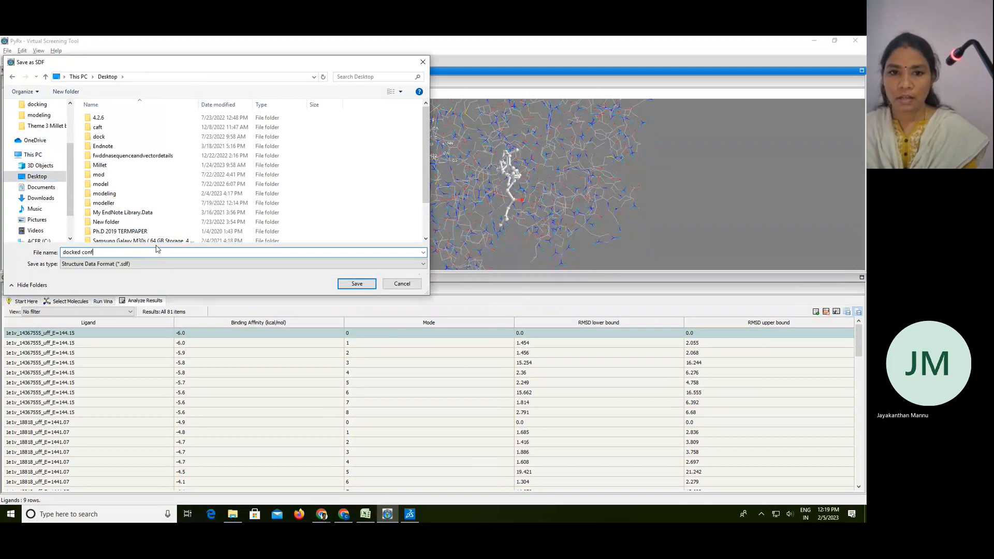
pyautogui.press('BackSpace')
pyautogui.press('BackSpace')
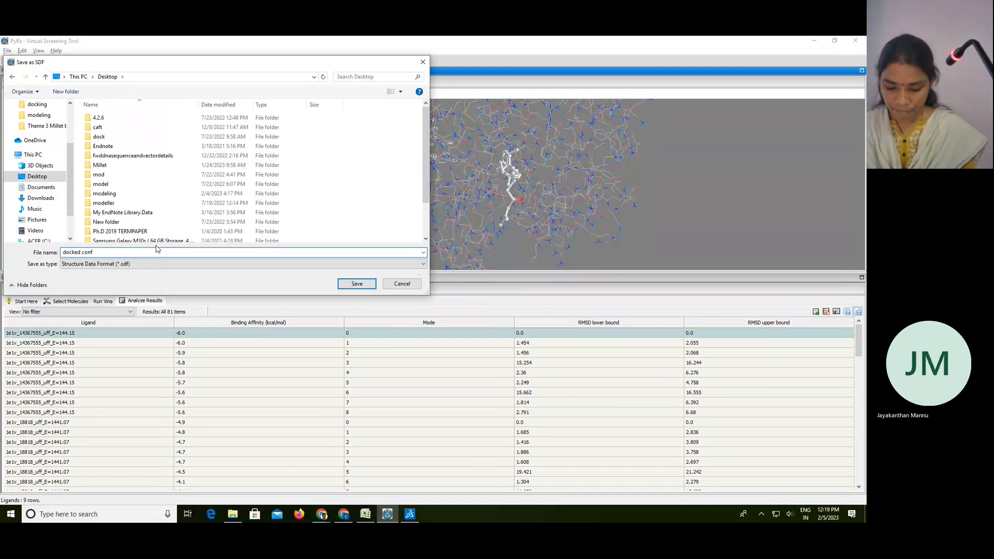
pyautogui.write('ormation')
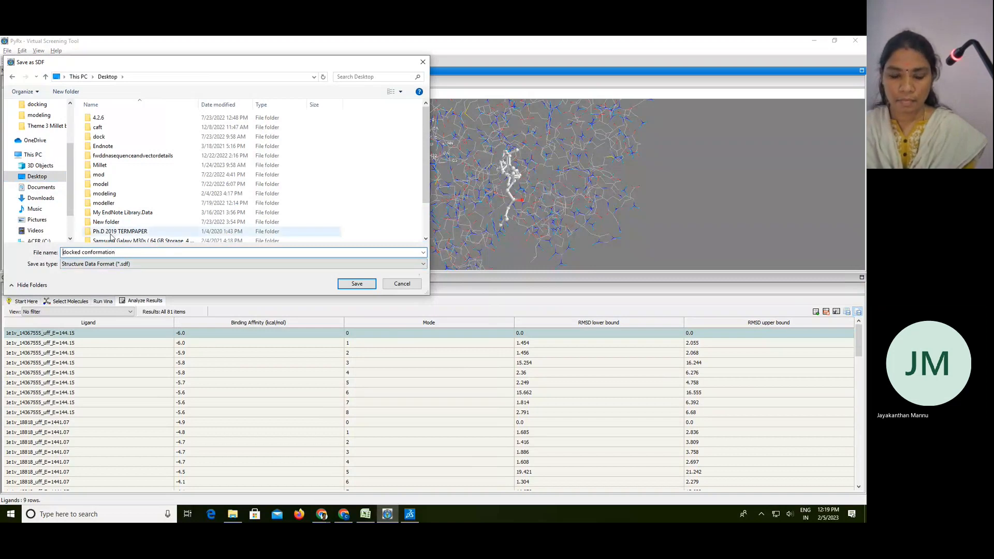
pyautogui.press('Right')
pyautogui.press('Right')
pyautogui.press('Right')
pyautogui.press('Right')
pyautogui.press('Right')
pyautogui.press('Right')
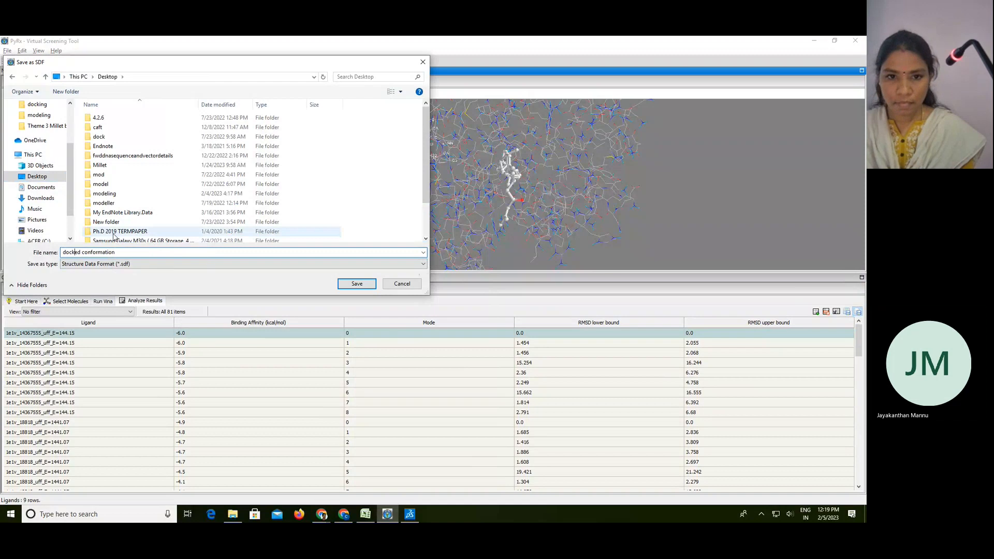
pyautogui.write('best')
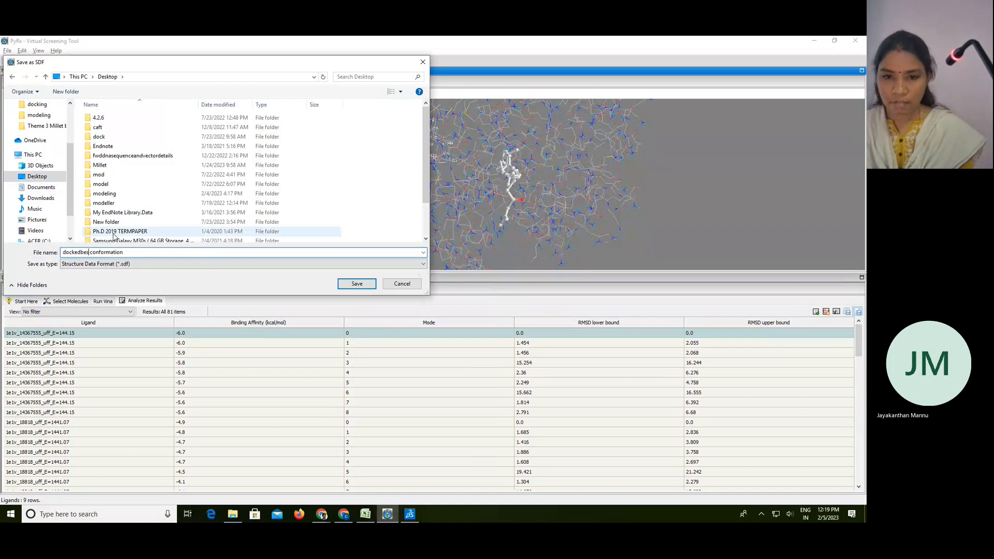
pyautogui.moveTo(80, 252); pyautogui.dragTo(83, 252)
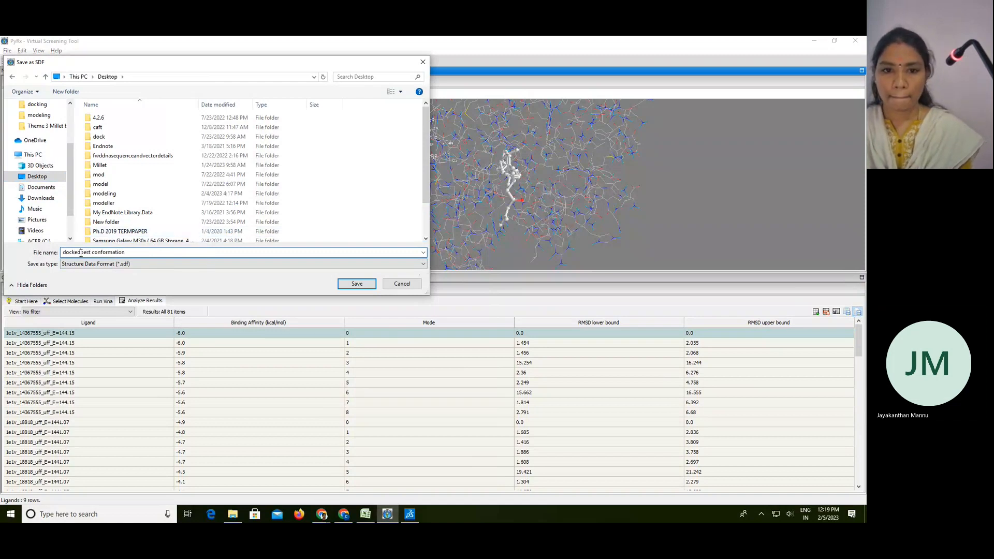
pyautogui.write('b')
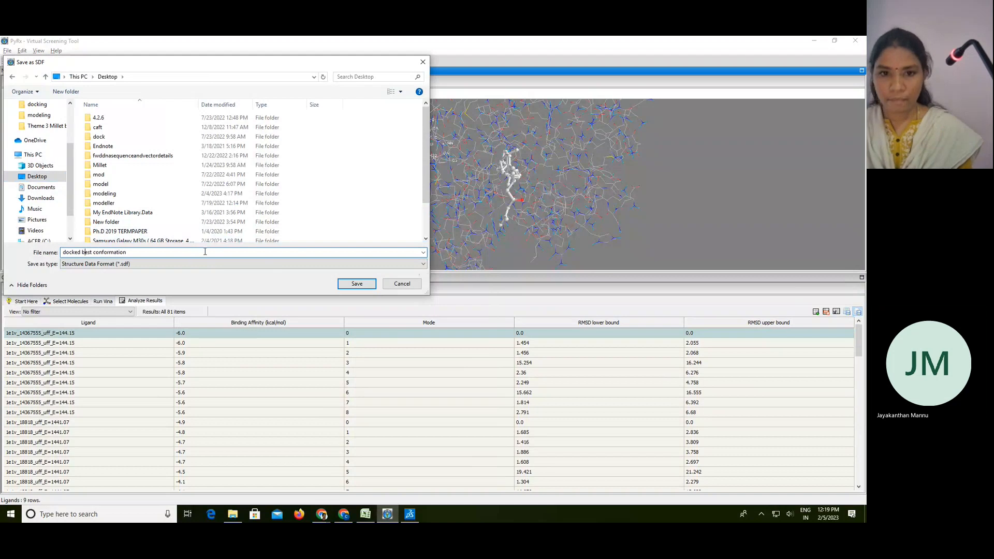
pyautogui.click(357, 285)
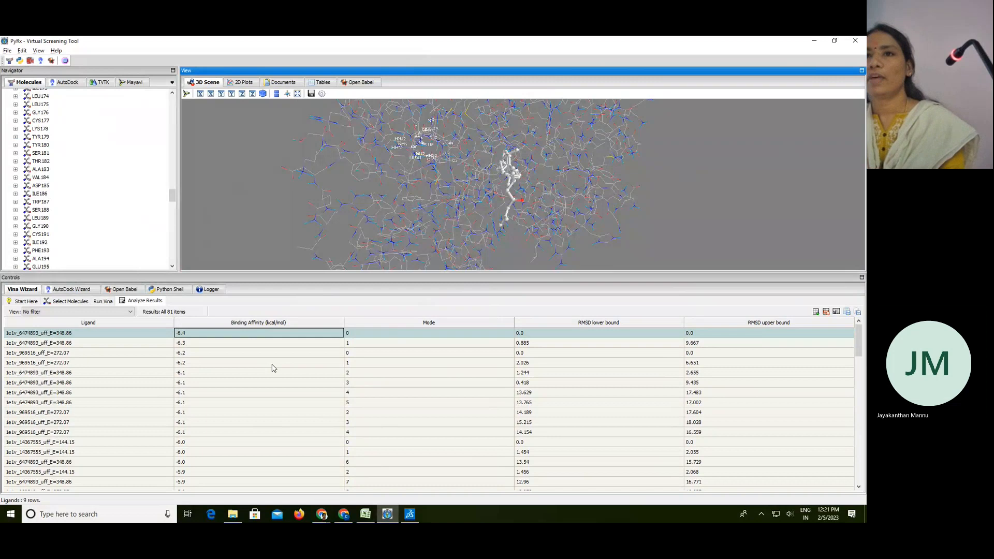
# Switch to Discovery Studio Visualizer and open the 1e1v protein structure from the Downloads folder.
pyautogui.click(813, 44)
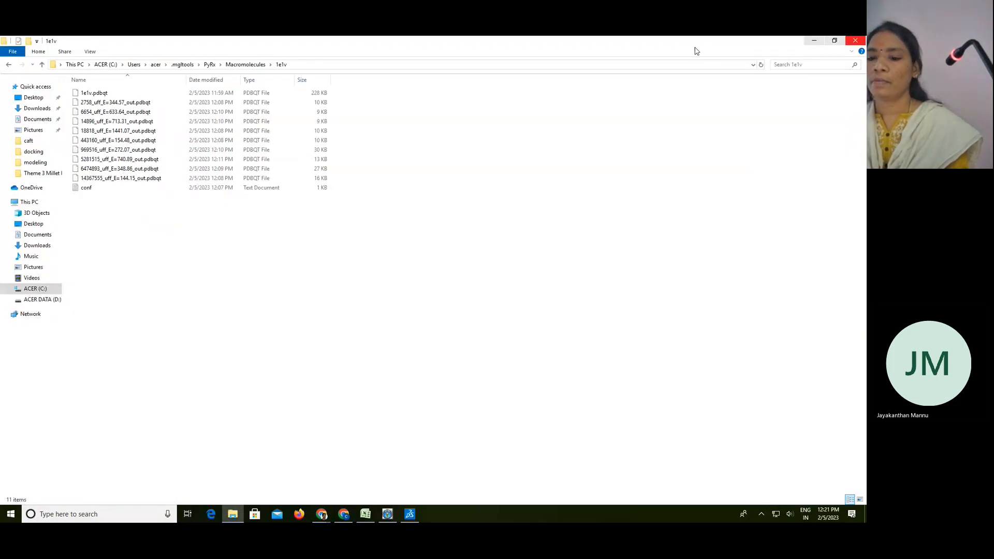
pyautogui.click(410, 515)
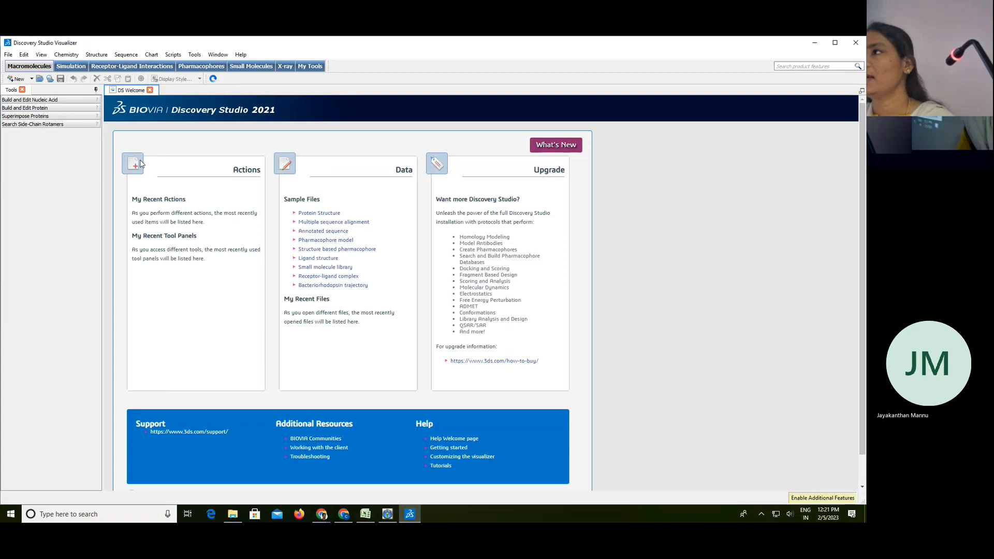
pyautogui.click(8, 55)
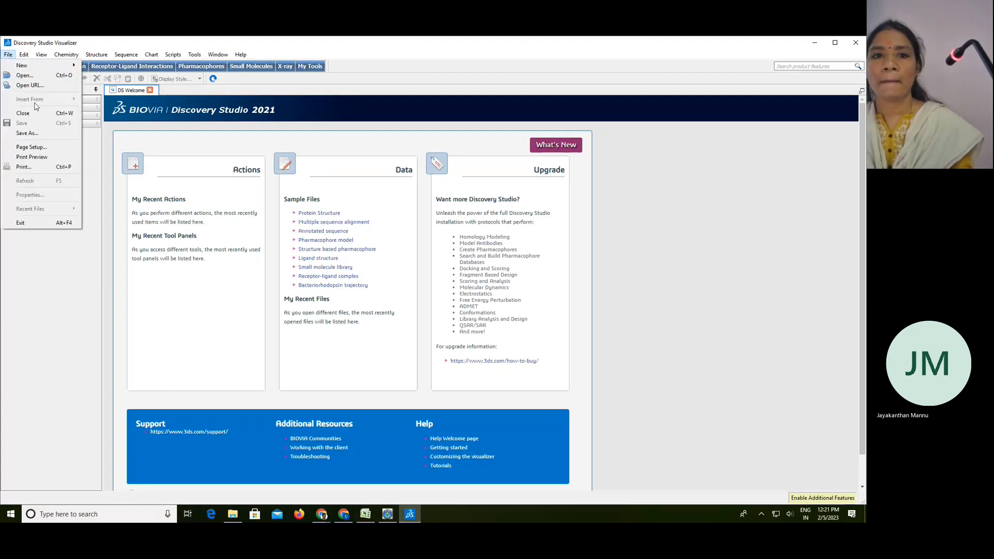
pyautogui.click(30, 75)
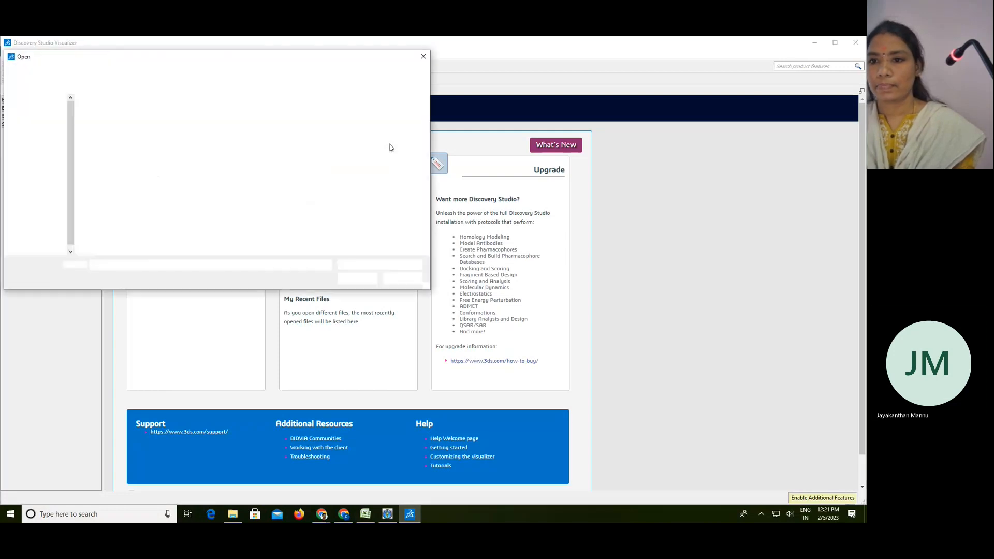
pyautogui.click(36, 186)
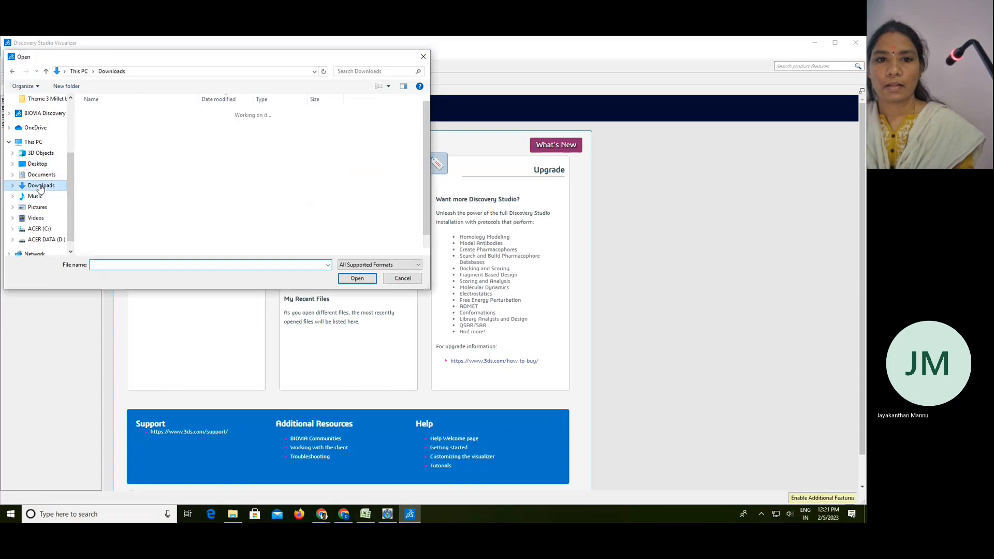
pyautogui.doubleClick(99, 112)
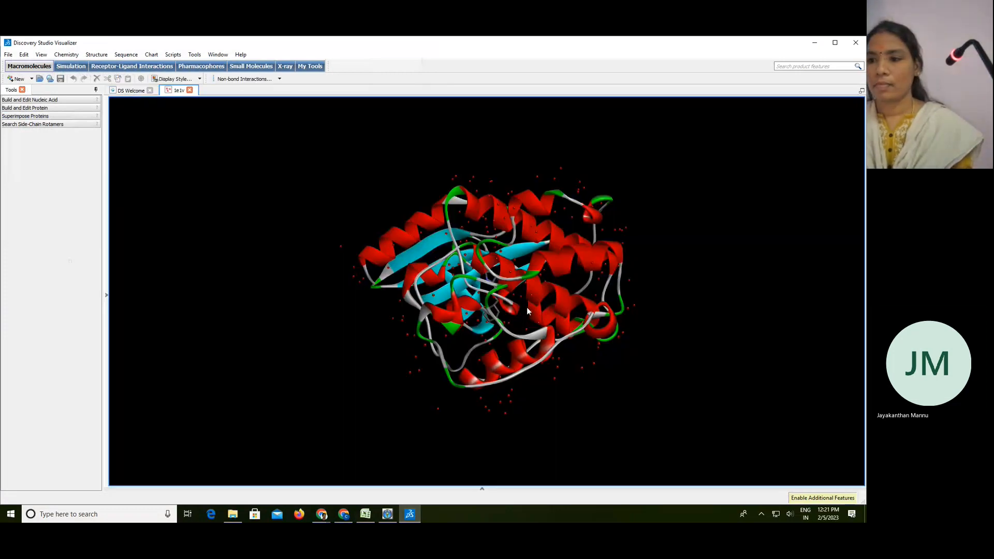
pyautogui.moveTo(561, 275); pyautogui.dragTo(370, 322, button='middle')
# Open the "docked best conformation" ligand file from the Desktop.
pyautogui.click(8, 55)
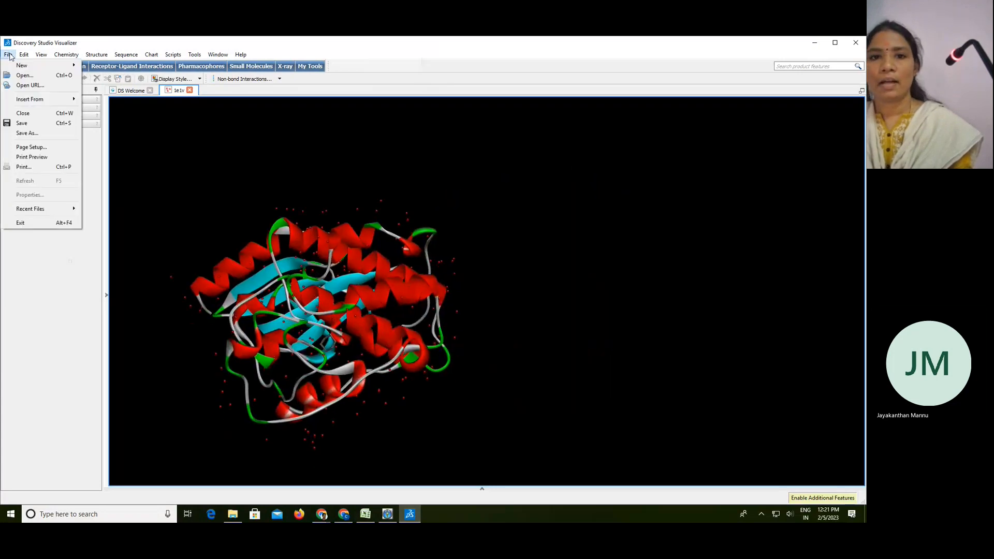
pyautogui.click(24, 76)
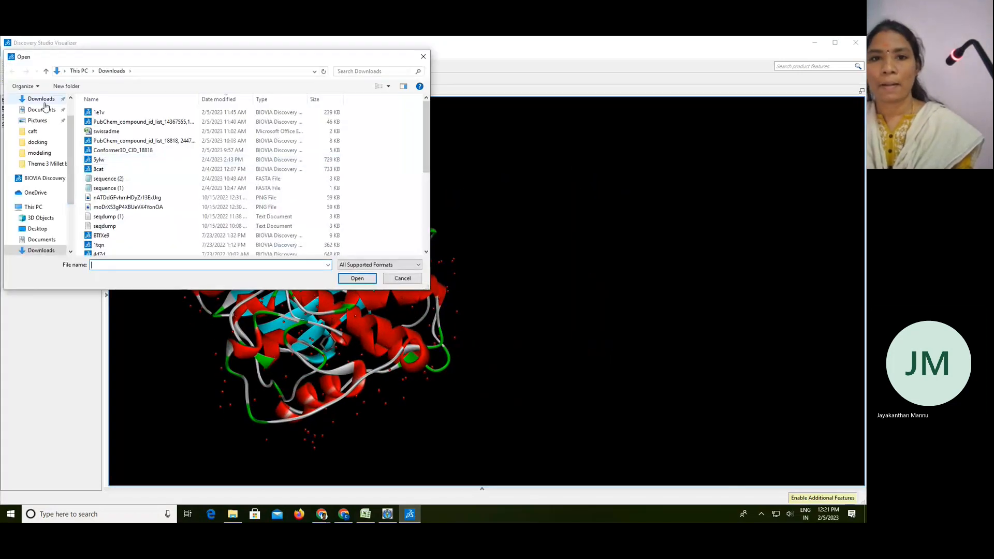
pyautogui.scroll(2, 52, 112)
pyautogui.click(61, 117)
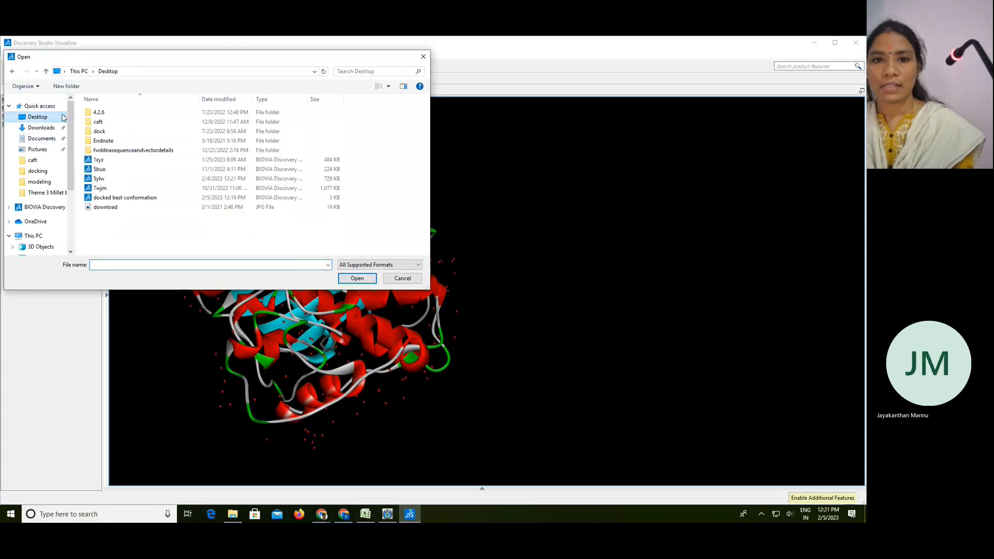
pyautogui.scroll(-5, 161, 215)
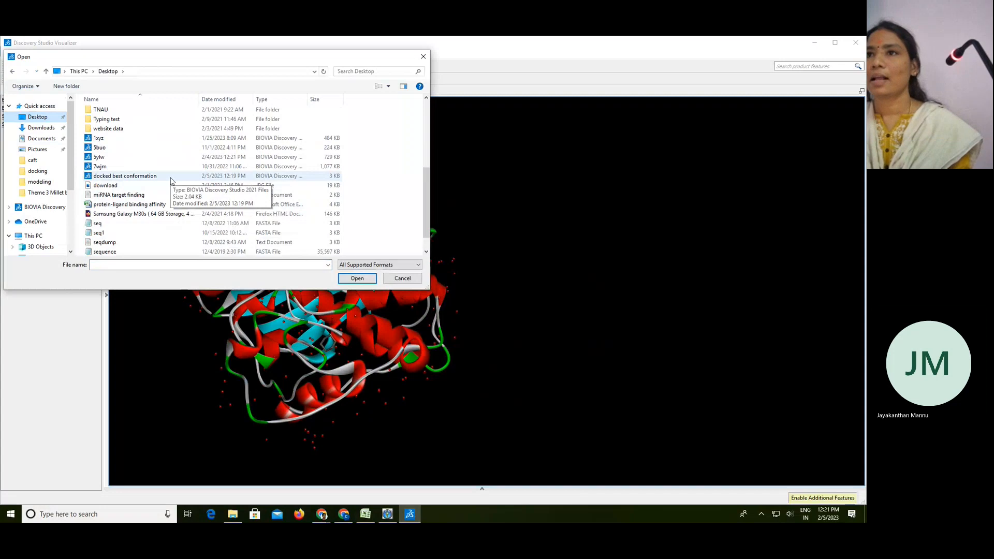
pyautogui.doubleClick(171, 177)
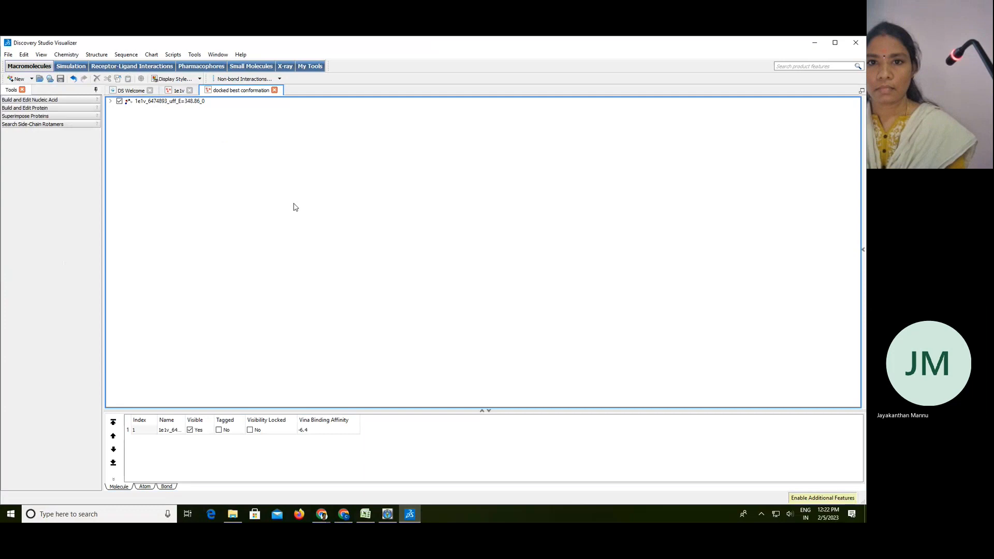
# Expand the ligand's atom list in the docked best conformation window and reveal its 3D structure view beside it.
pyautogui.click(110, 101)
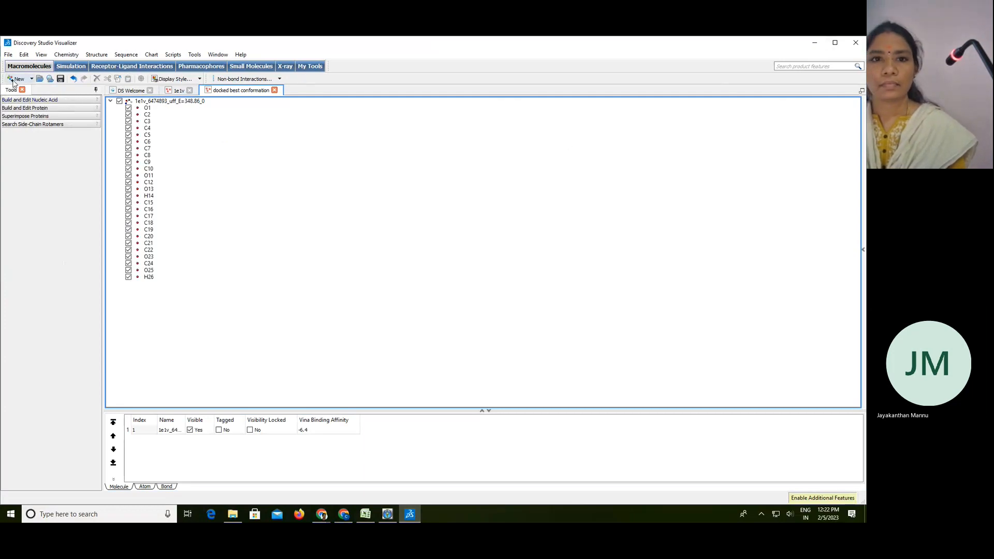
pyautogui.click(178, 91)
pyautogui.click(240, 91)
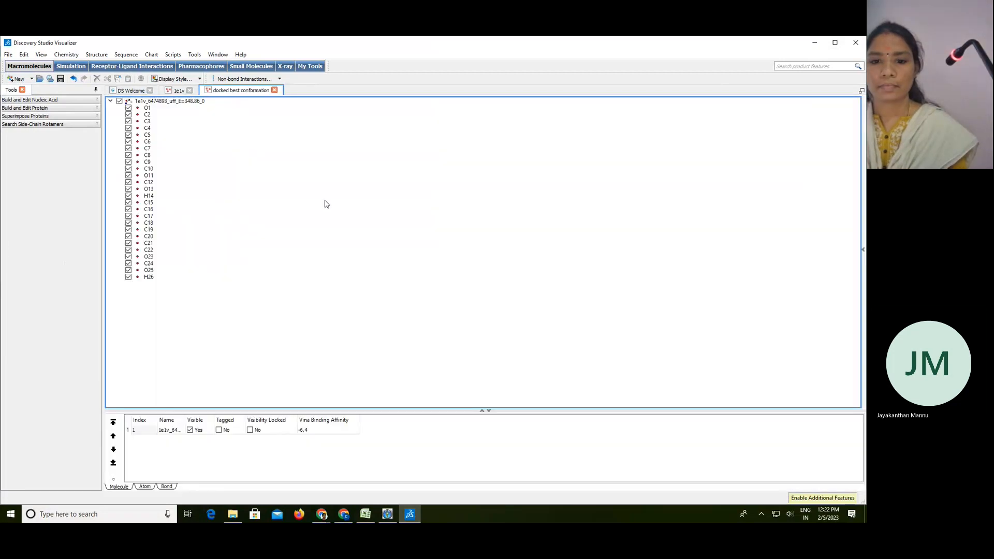
pyautogui.click(863, 252)
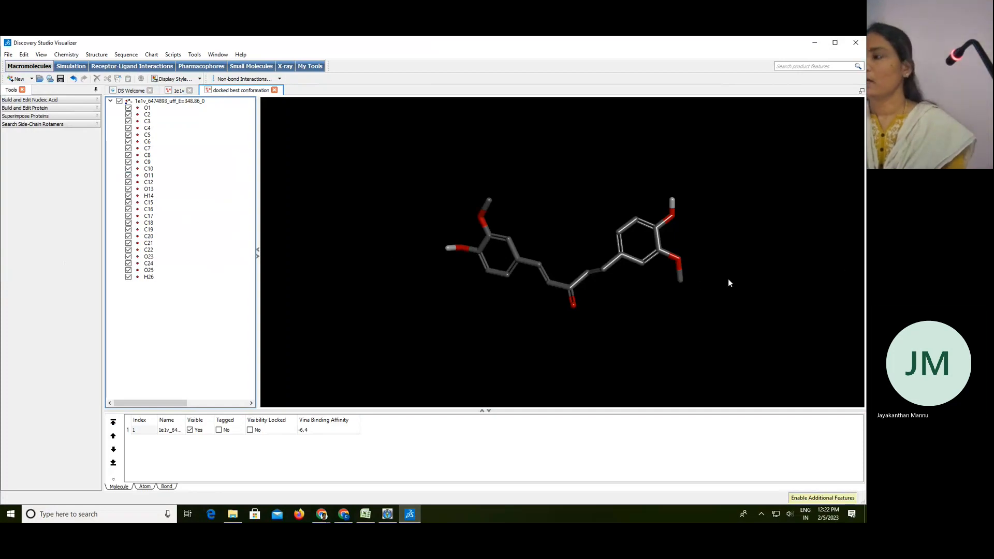
# Select the whole docked ligand in the docked best conformation window, copy it and paste it into the 1e1v protein window.
pyautogui.click(564, 286)
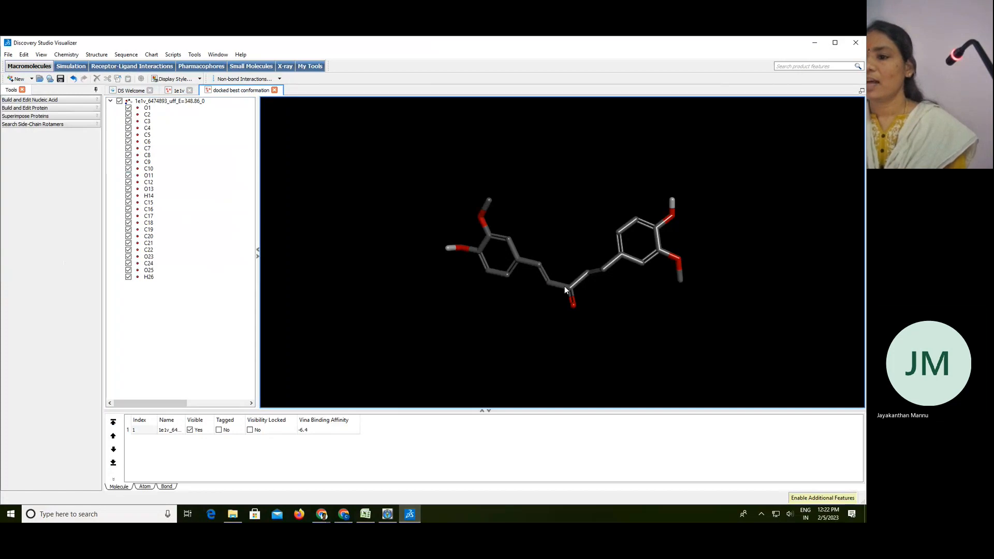
pyautogui.doubleClick(490, 238)
pyautogui.doubleClick(490, 238)
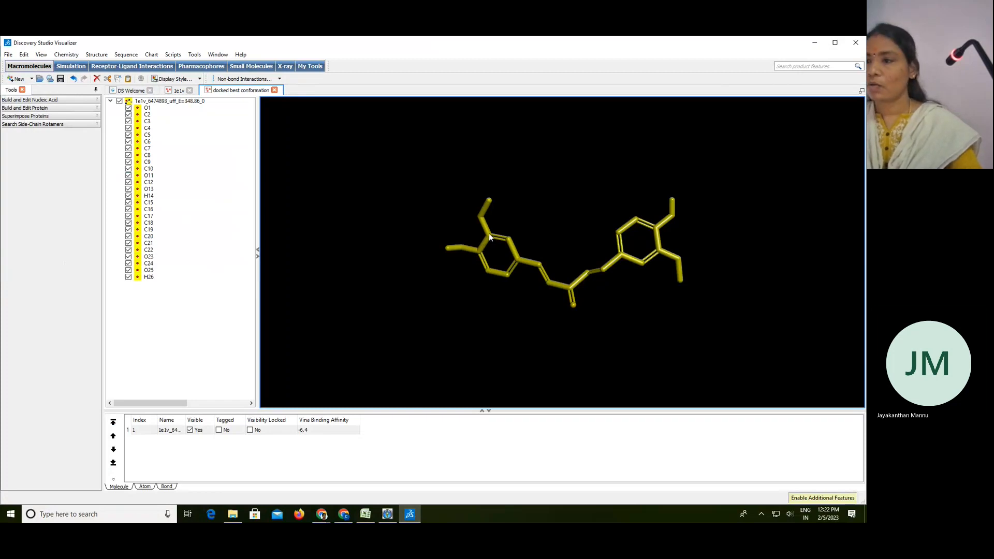
pyautogui.rightClick(490, 234)
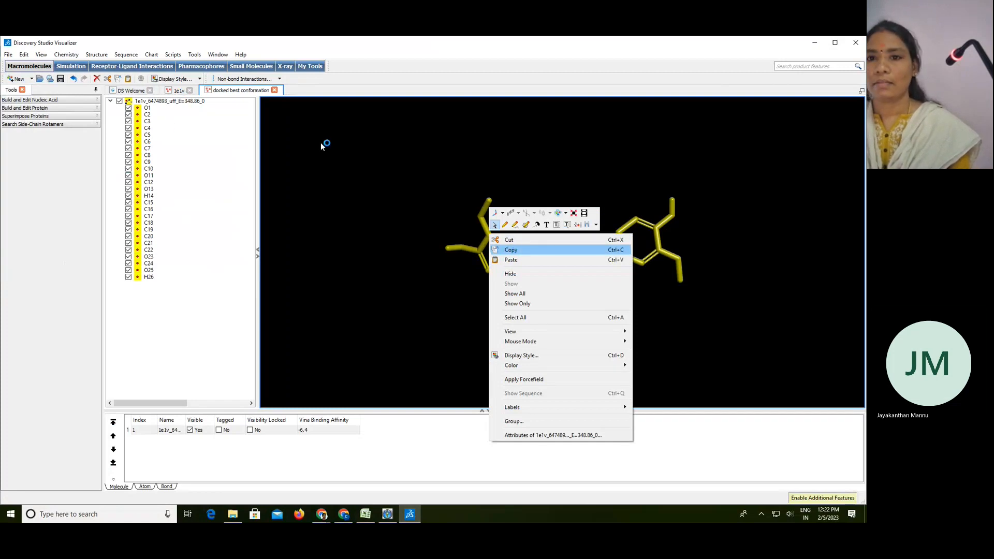
pyautogui.click(168, 91)
pyautogui.rightClick(521, 347)
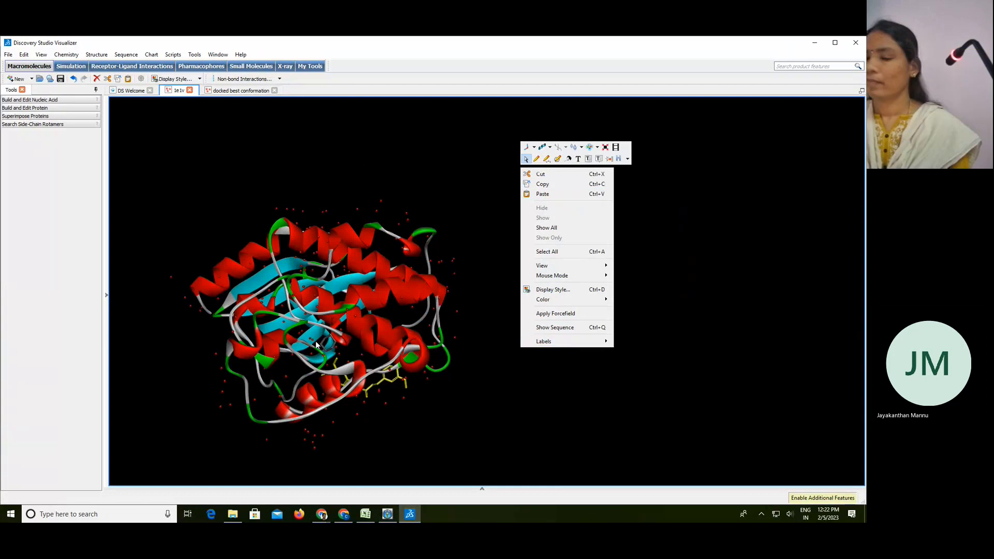
pyautogui.click(447, 297)
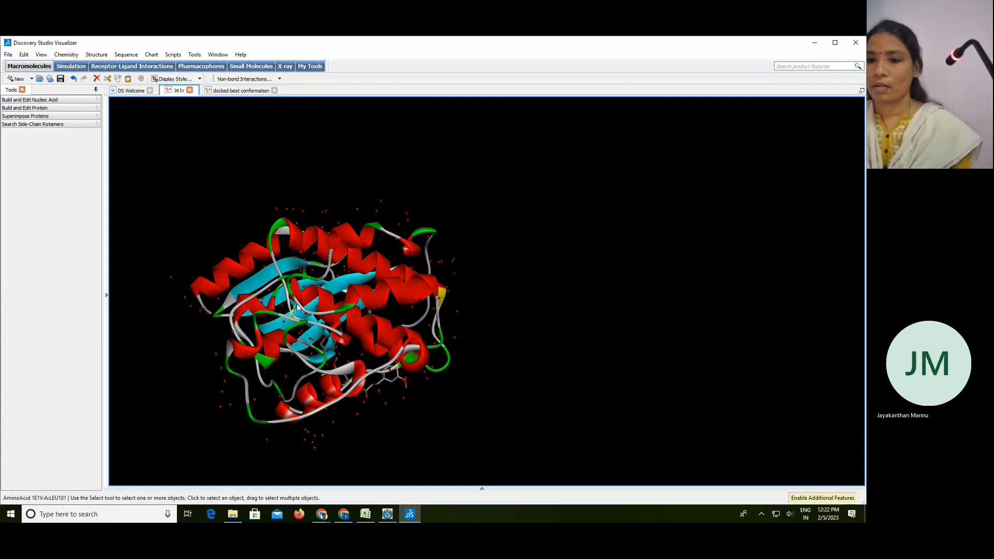
# Select the entire native ligand CMG401 bound in the 1e1v structure and cut it out.
pyautogui.rightClick(312, 296)
pyautogui.click(320, 295)
pyautogui.moveTo(320, 294); pyautogui.dragTo(501, 288, button='middle')
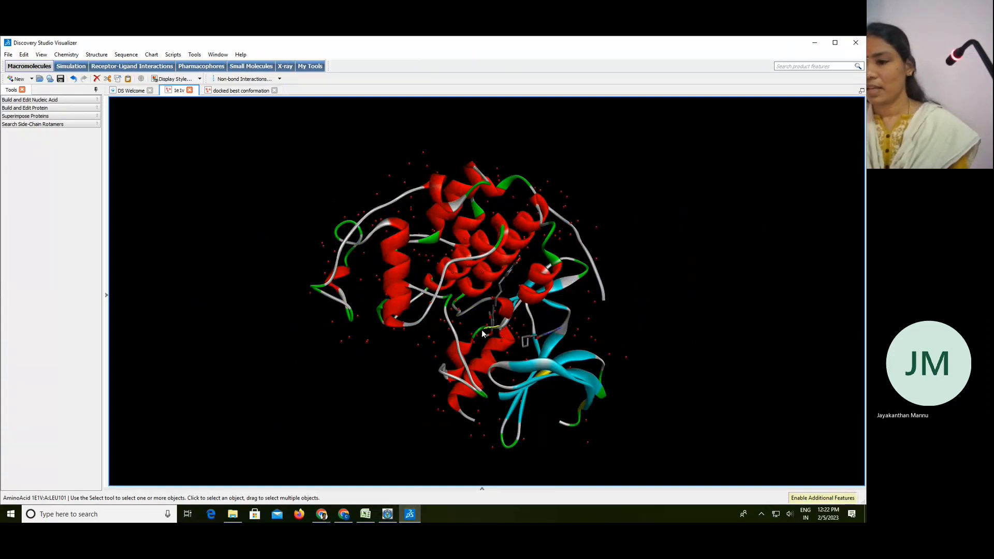
pyautogui.moveTo(524, 350); pyautogui.dragTo(477, 279, button='middle')
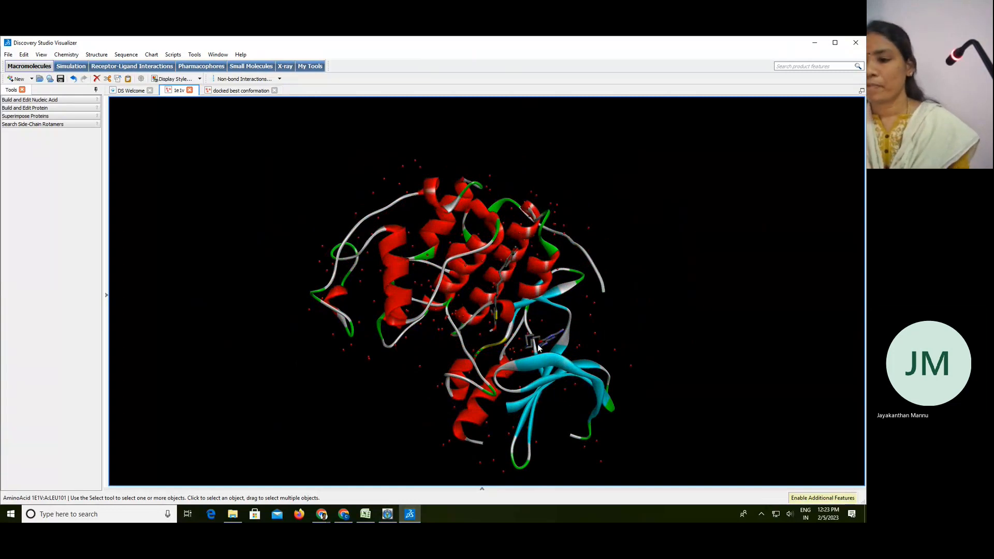
pyautogui.moveTo(542, 326); pyautogui.dragTo(518, 348, button='middle')
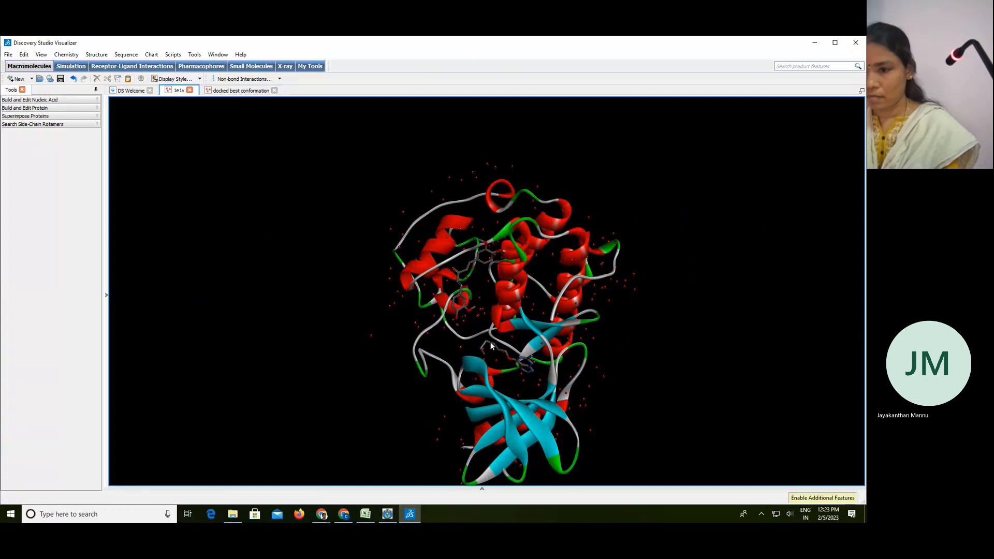
pyautogui.rightClick(490, 341)
pyautogui.click(486, 341)
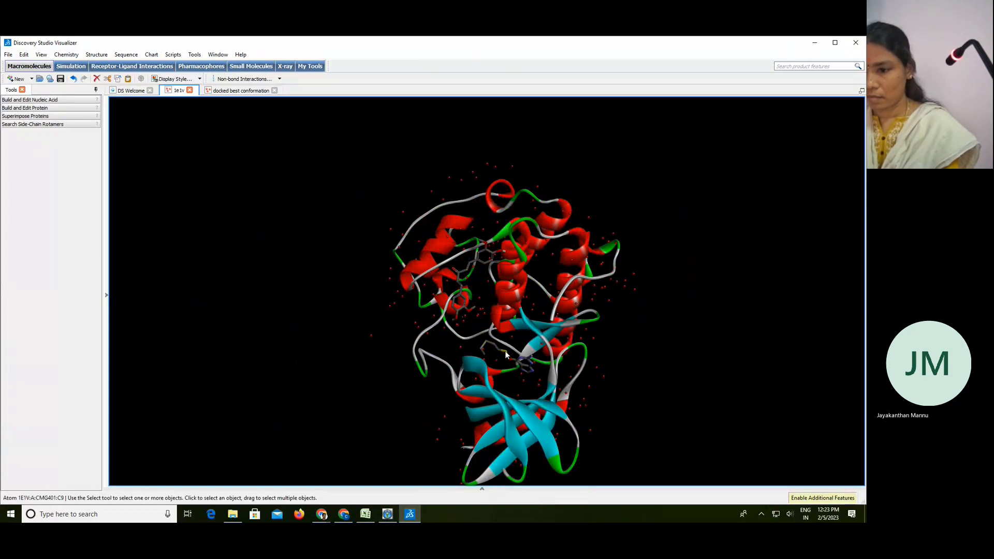
pyautogui.rightClick(506, 352)
pyautogui.click(505, 352)
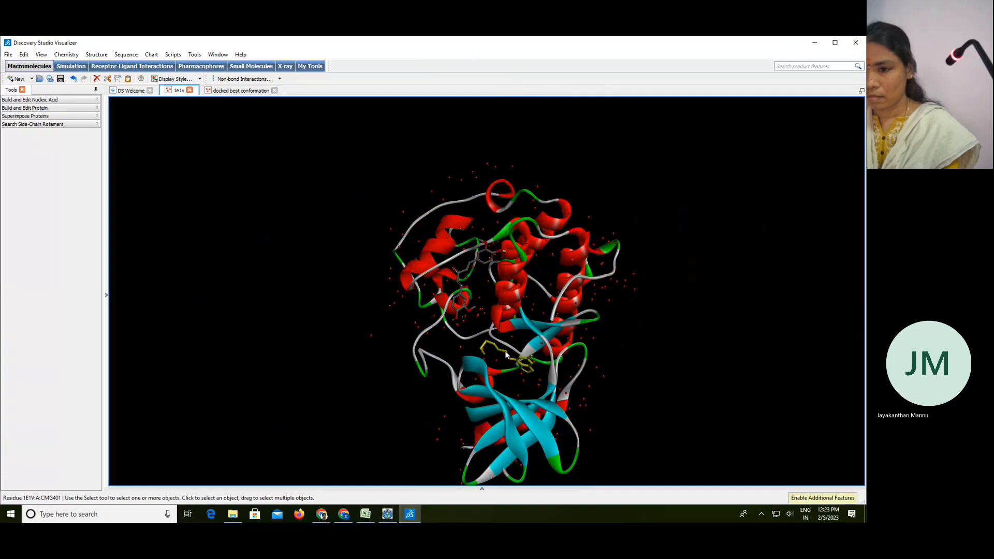
pyautogui.doubleClick(507, 355)
pyautogui.rightClick(507, 353)
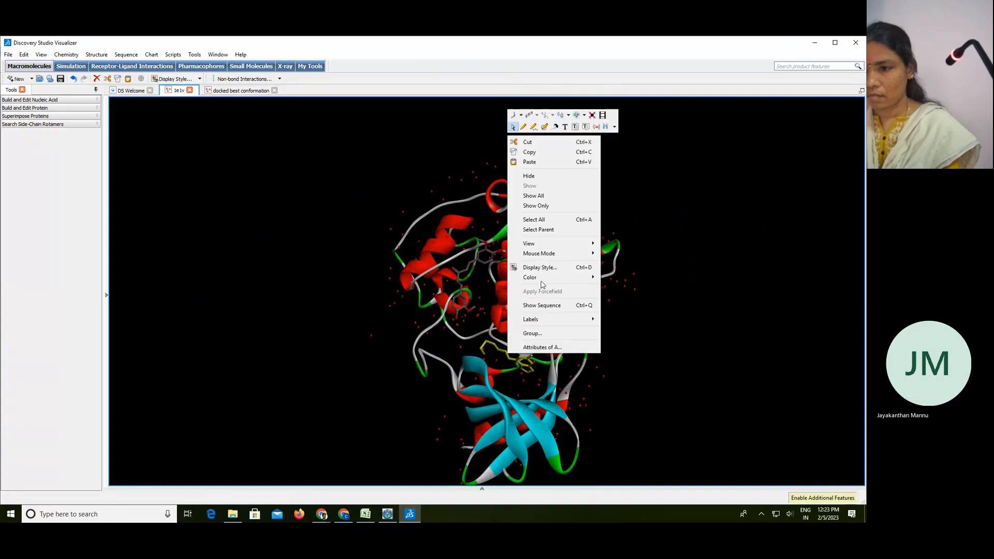
pyautogui.click(536, 141)
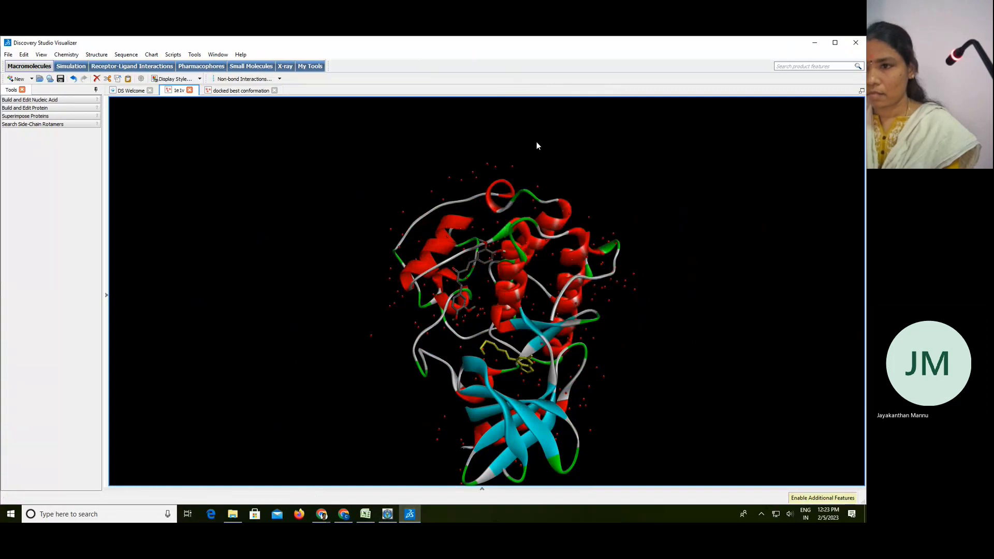
pyautogui.rightClick(506, 354)
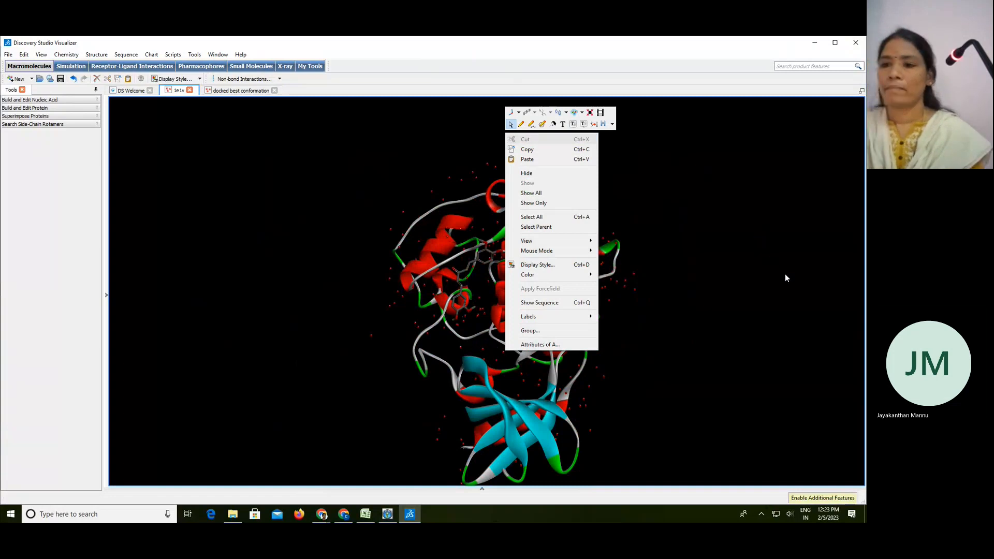
pyautogui.click(247, 295)
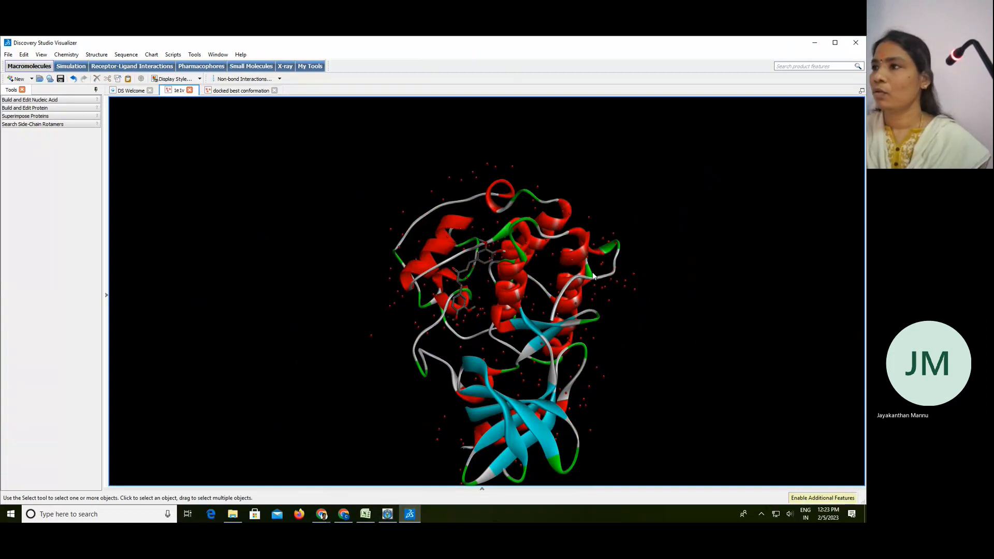
# Define the pasted docked ligand as the ligand for the receptor-ligand interaction analysis with 1E1V as receptor.
pyautogui.click(126, 68)
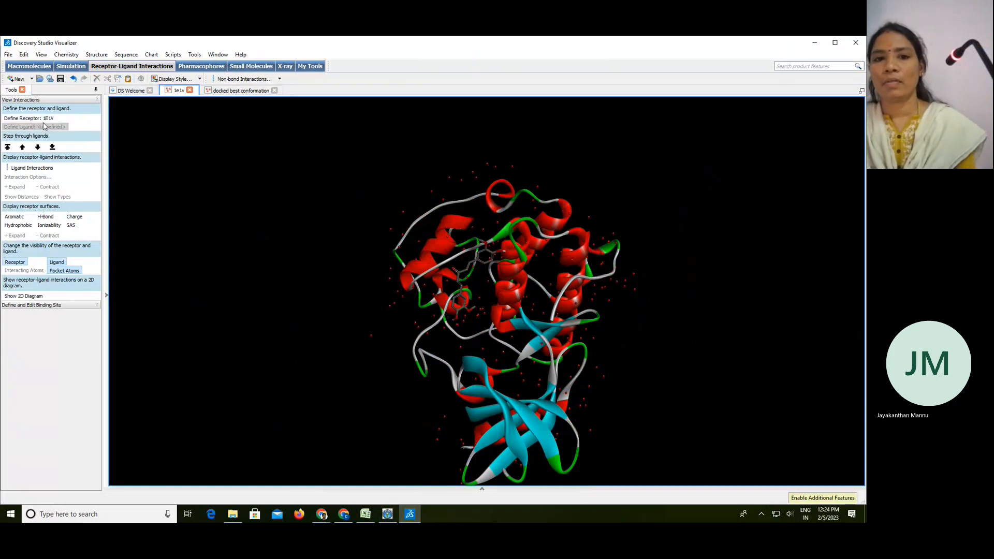
pyautogui.click(480, 260)
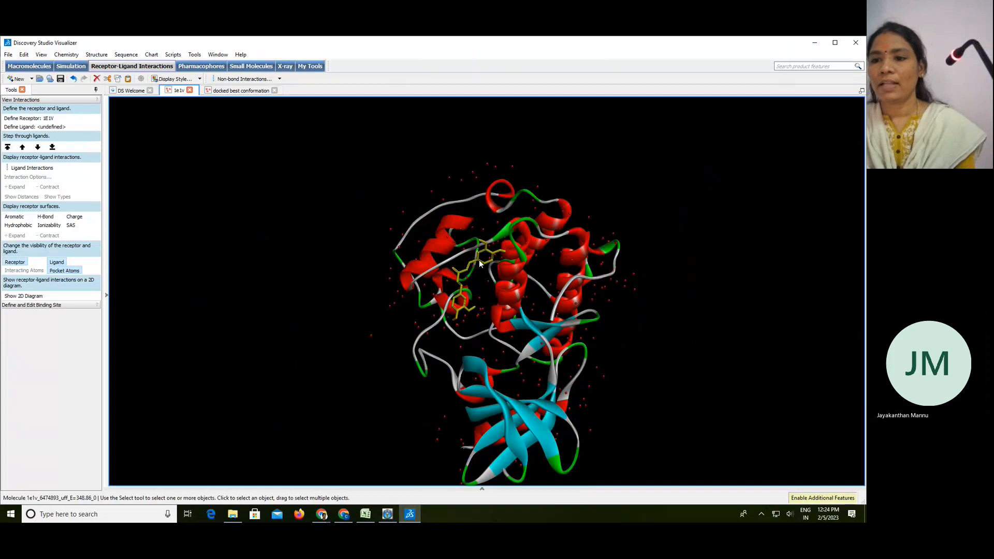
pyautogui.click(45, 129)
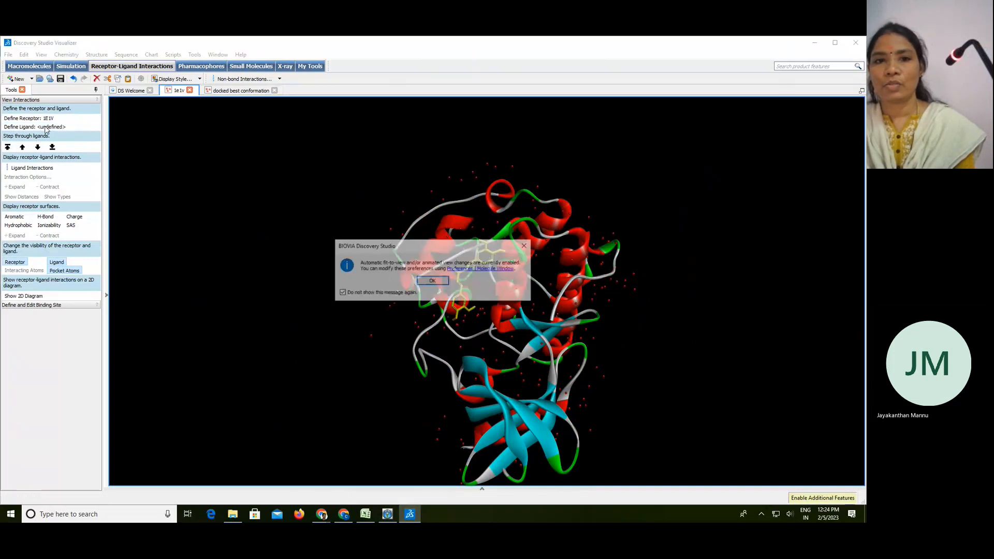
pyautogui.click(423, 282)
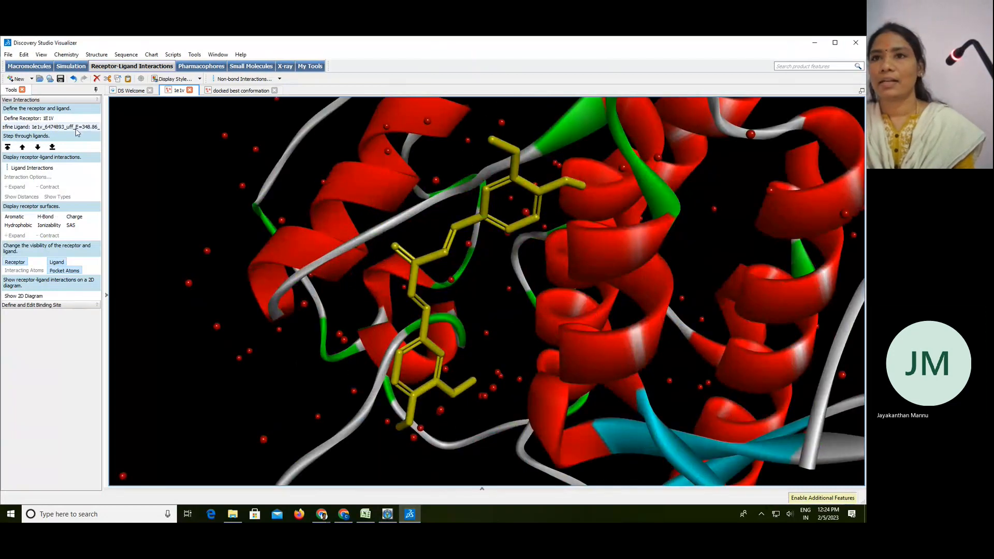
# Display the ligand interactions between the docked ligand and the receptor, and show the 1e1v window's hierarchy view.
pyautogui.click(33, 169)
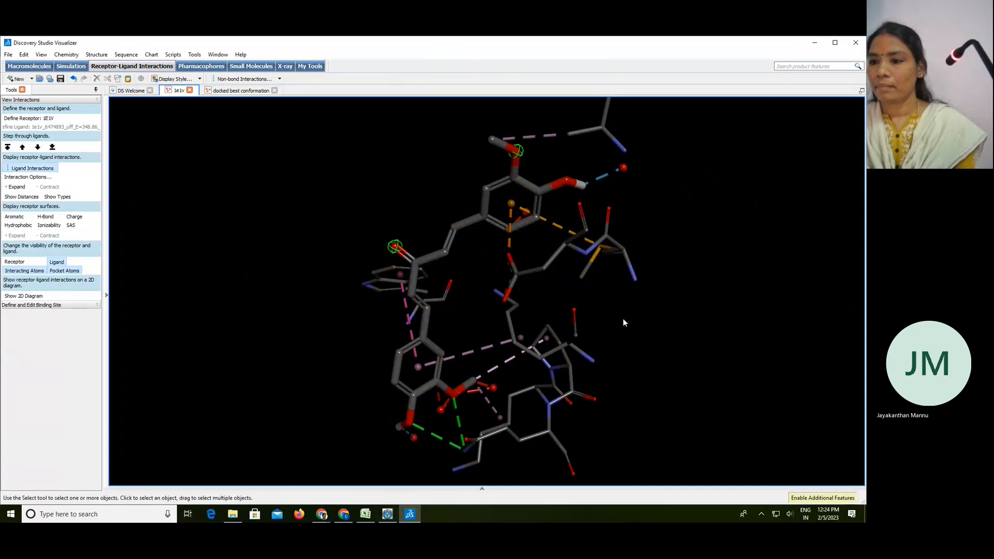
pyautogui.scroll(-5, 623, 318)
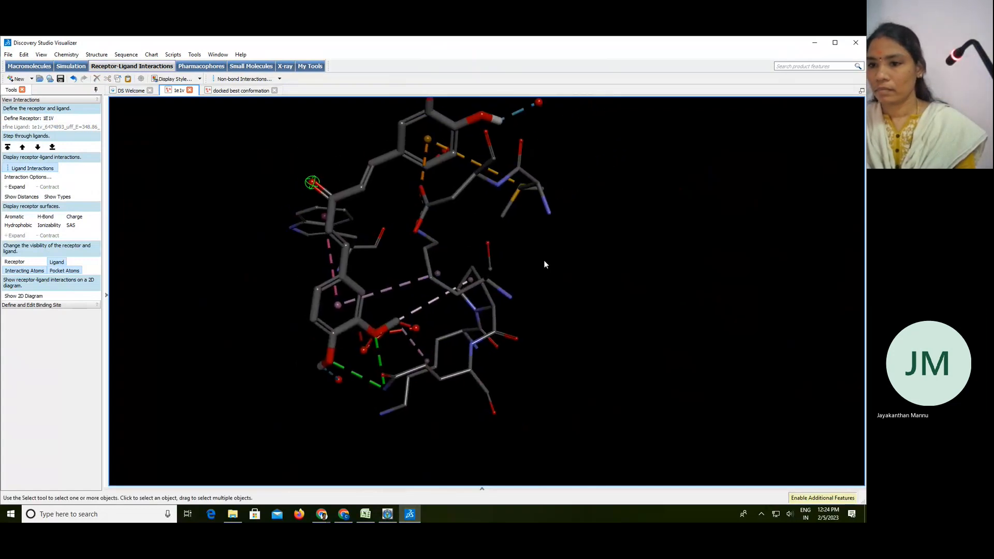
pyautogui.moveTo(547, 267); pyautogui.dragTo(296, 270, button='middle')
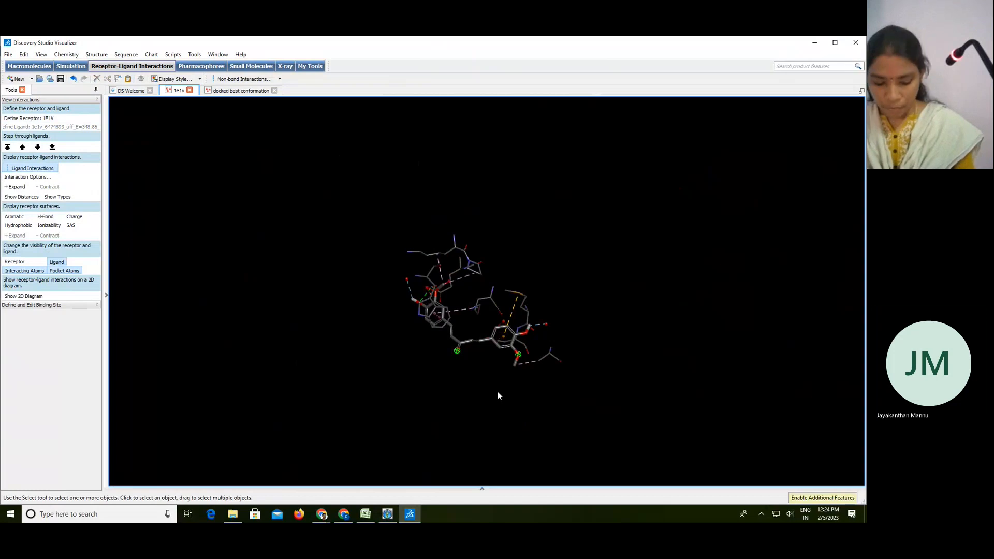
pyautogui.hotkey('ctrl', 'h')
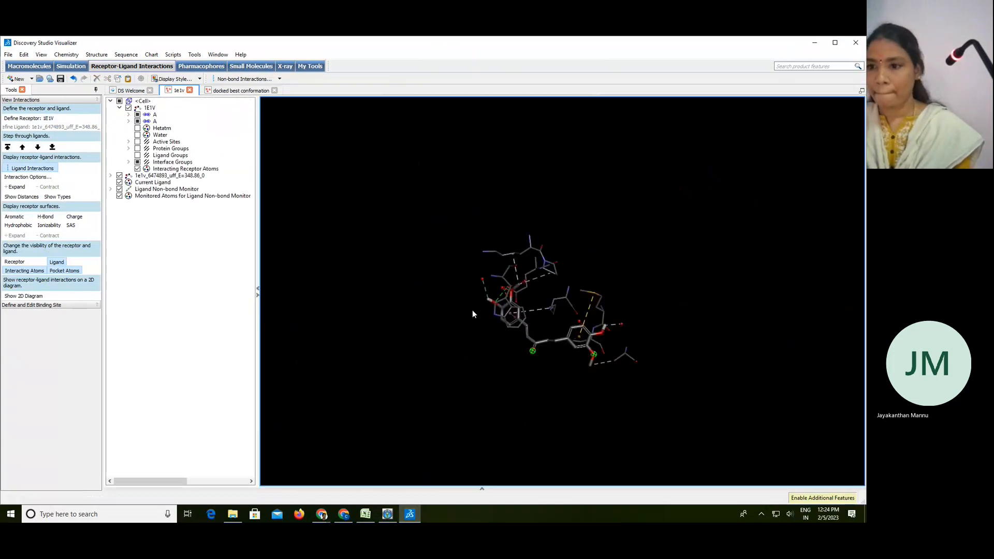
# Start adding labels to the interaction view with Residue as the object and Name as the attribute.
pyautogui.rightClick(486, 371)
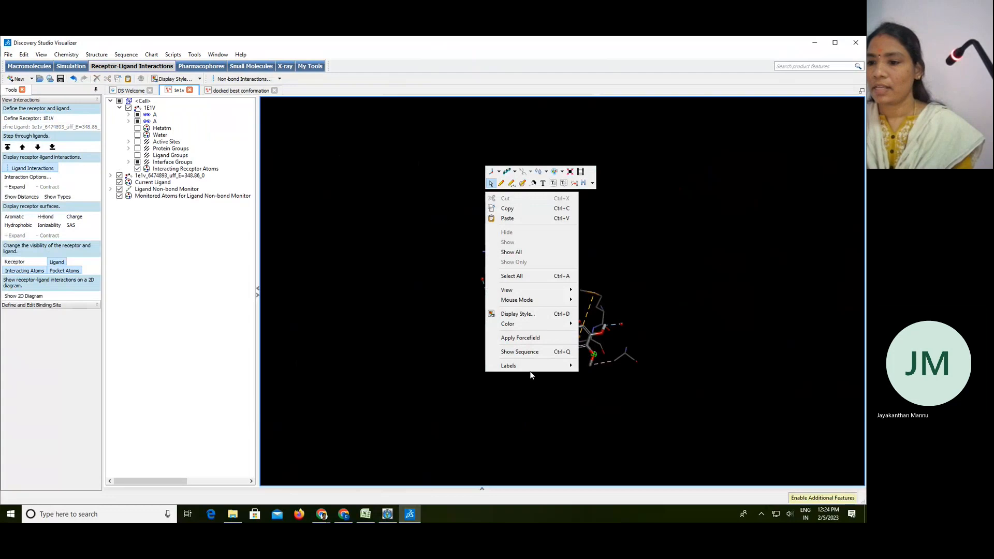
pyautogui.moveTo(536, 368)
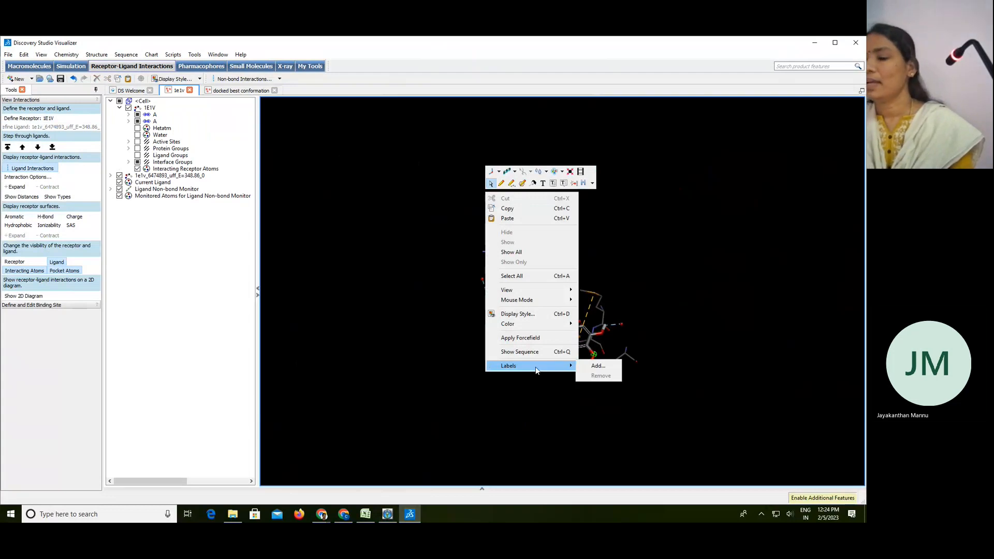
pyautogui.click(597, 366)
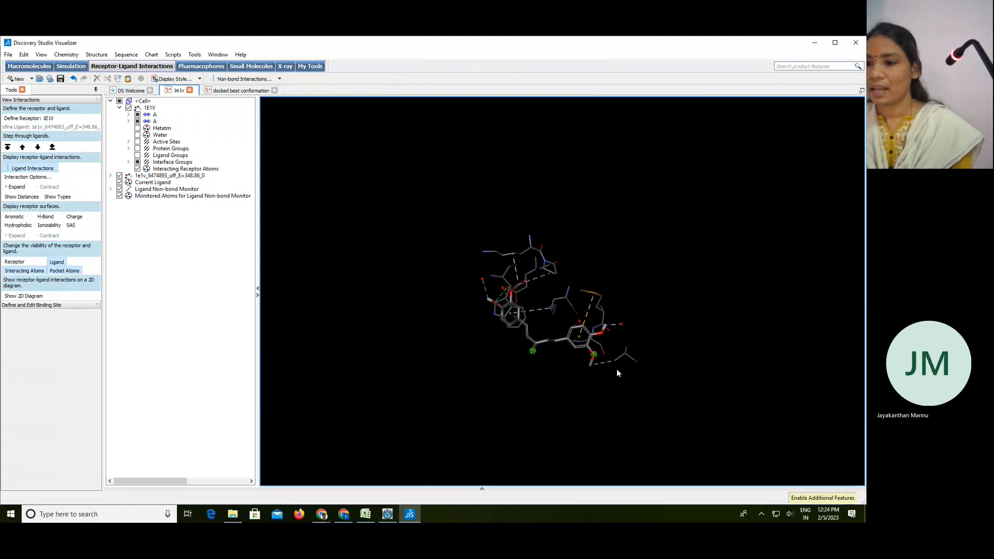
pyautogui.click(375, 245)
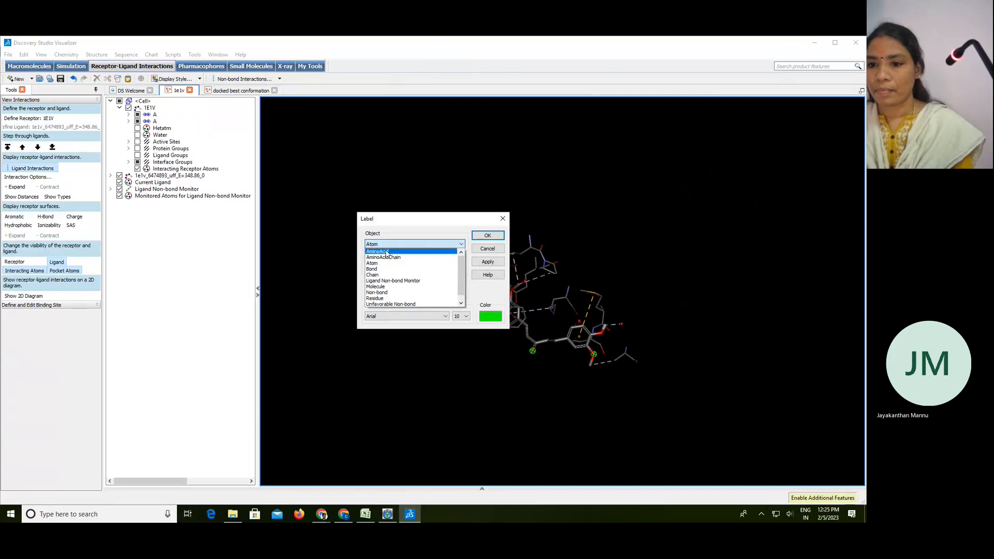
pyautogui.click(380, 299)
pyautogui.click(415, 268)
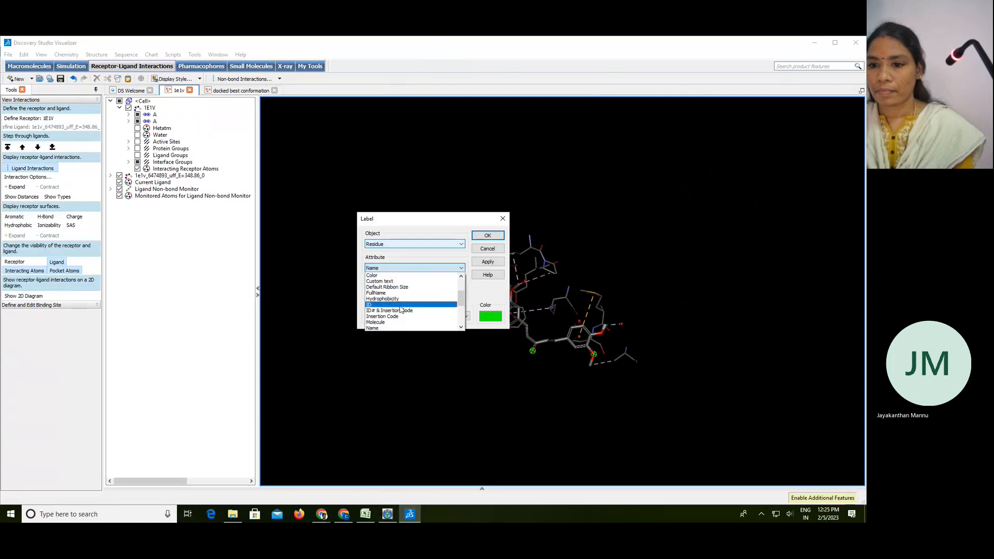
pyautogui.click(392, 326)
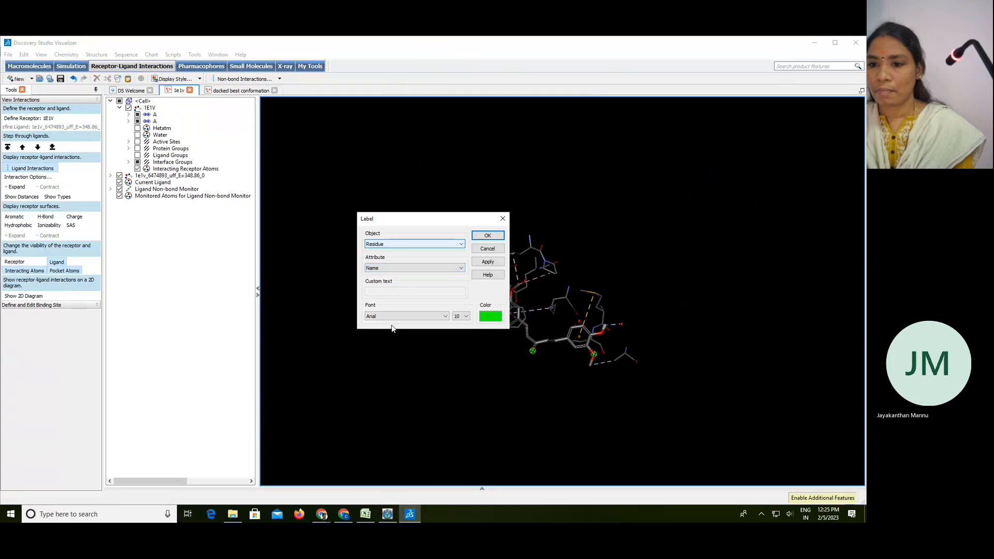
# Set the residue labels to font size 14 and an orange color, and apply them to the interaction view.
pyautogui.click(465, 316)
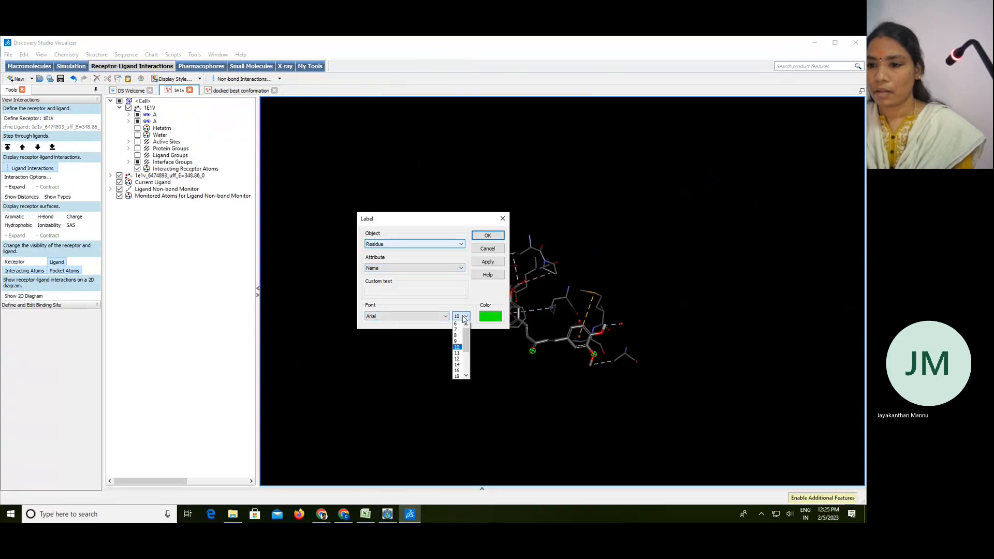
pyautogui.click(461, 367)
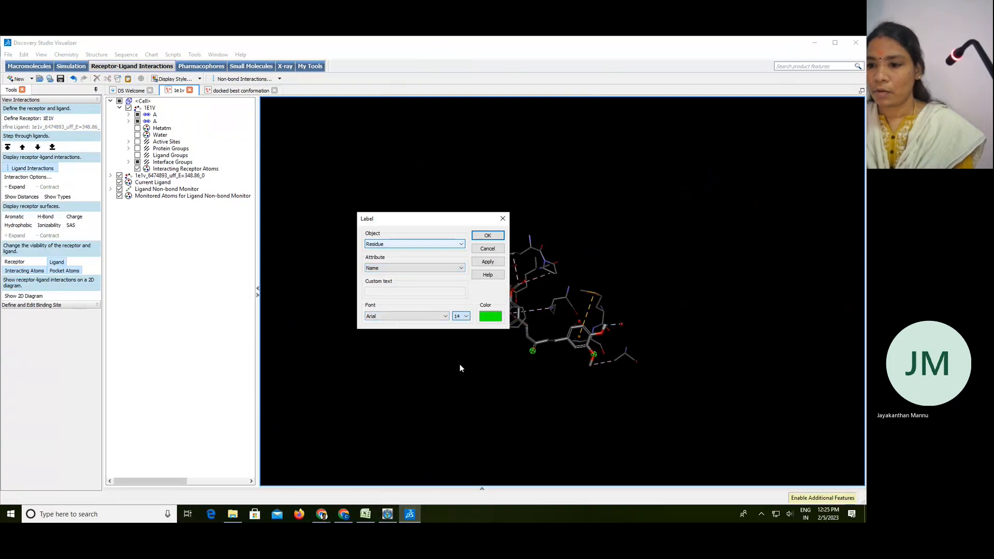
pyautogui.click(490, 316)
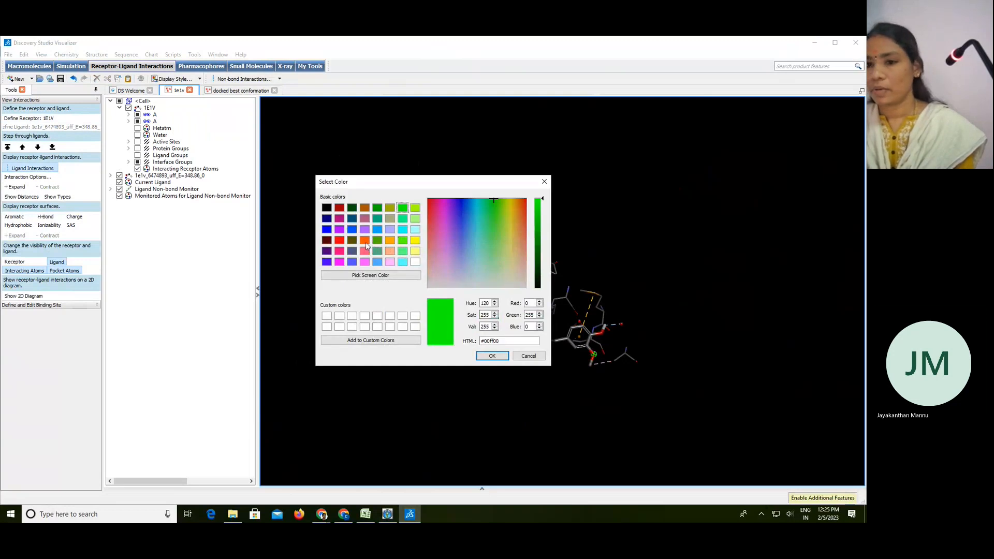
pyautogui.click(364, 240)
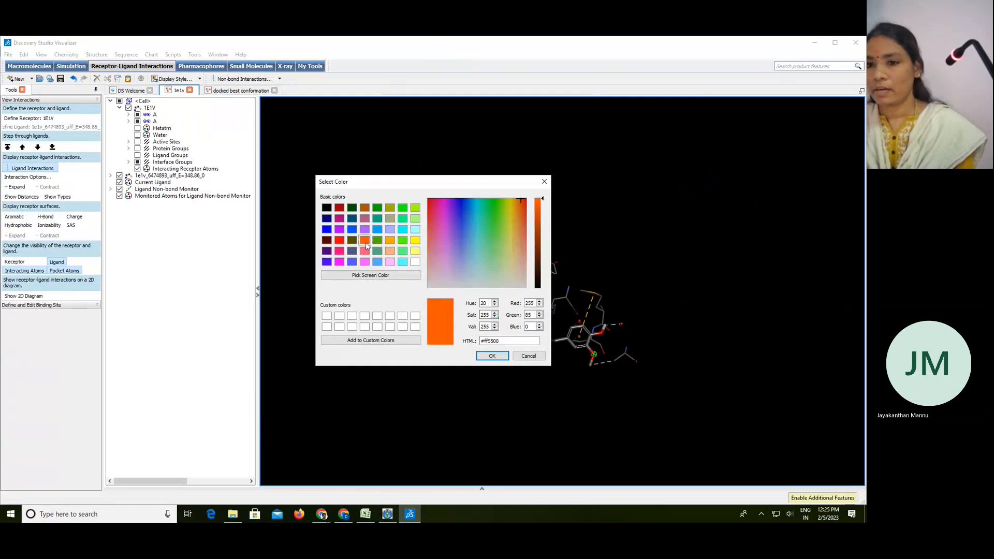
pyautogui.click(493, 355)
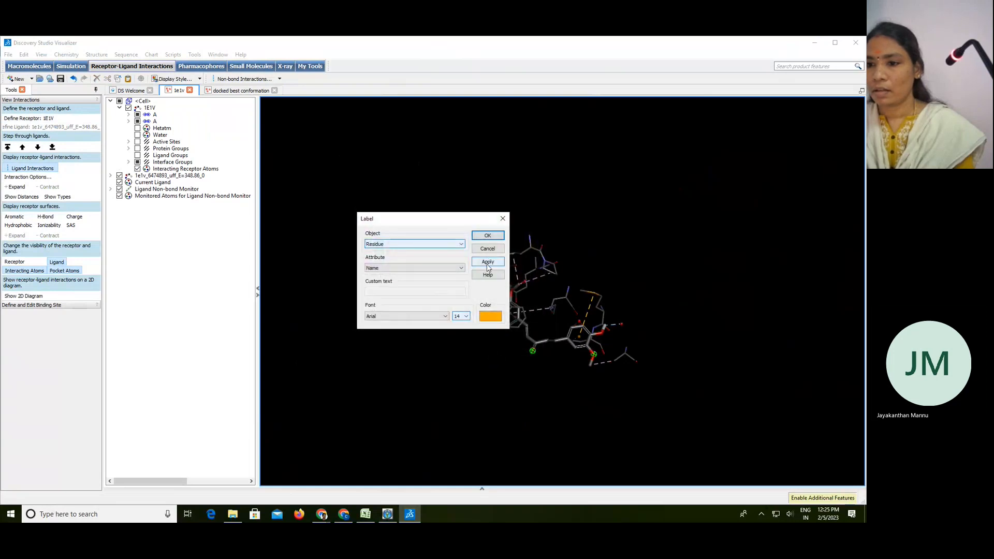
pyautogui.moveTo(423, 223); pyautogui.dragTo(342, 233)
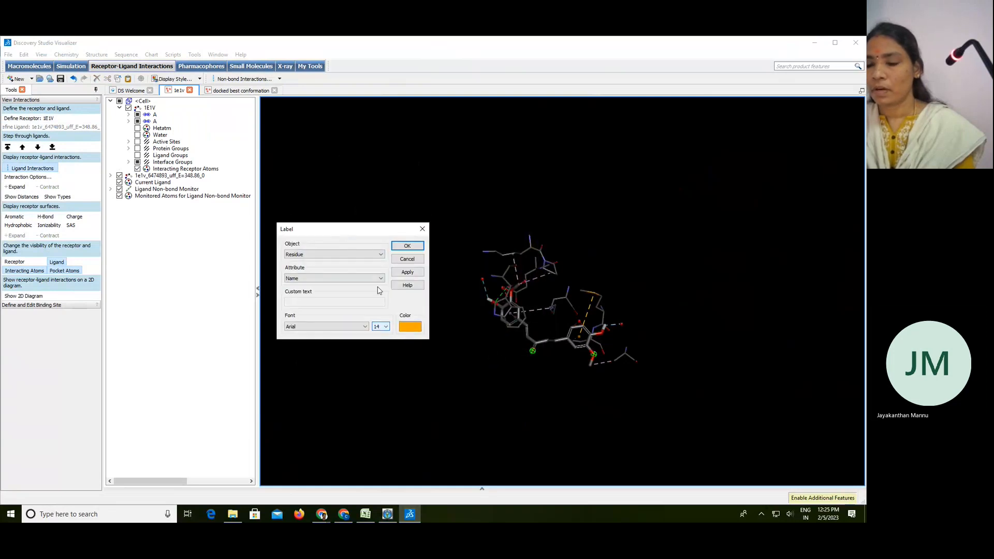
pyautogui.click(407, 273)
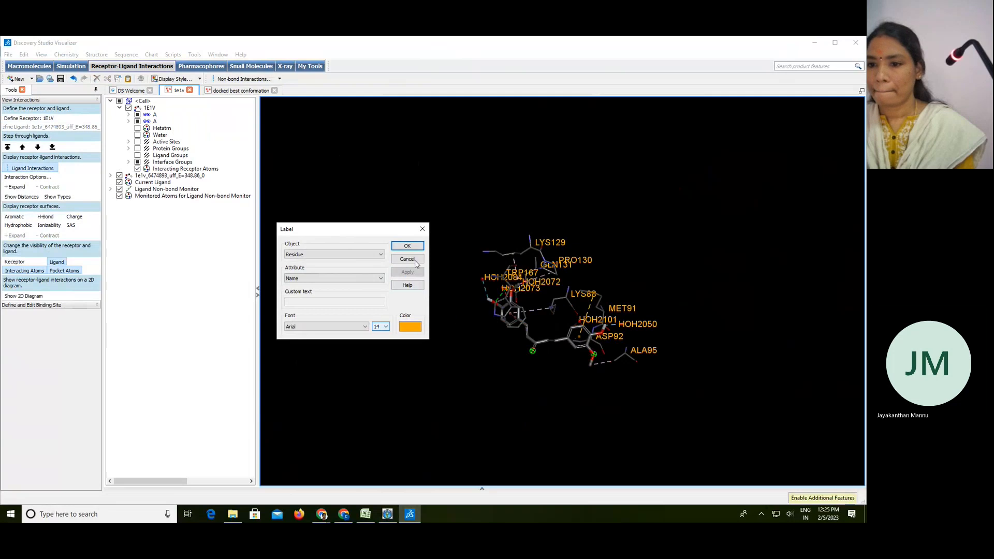
# Accept the residue label settings and inspect the labelled interactions around the docked ligand up close.
pyautogui.click(409, 246)
pyautogui.scroll(6, 509, 364)
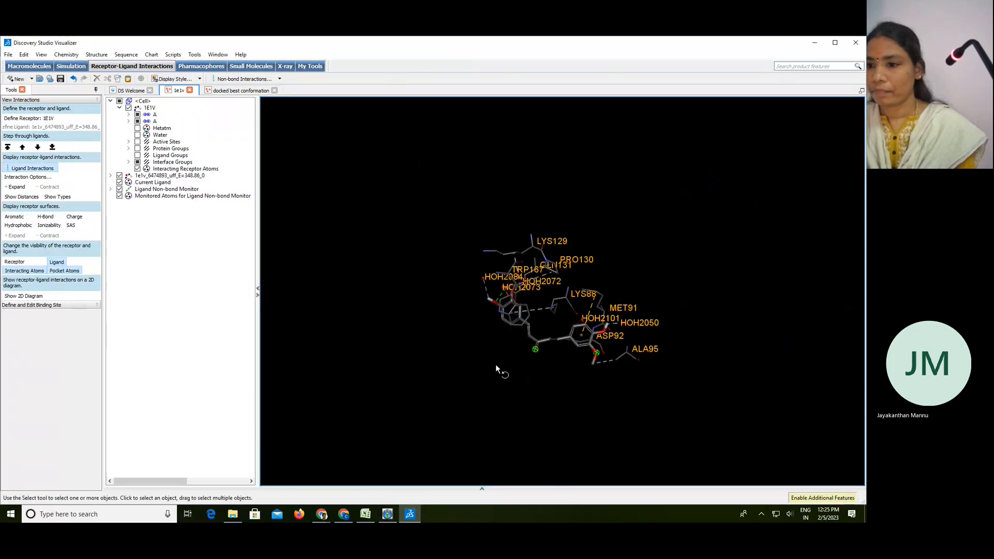
pyautogui.scroll(-3, 512, 364)
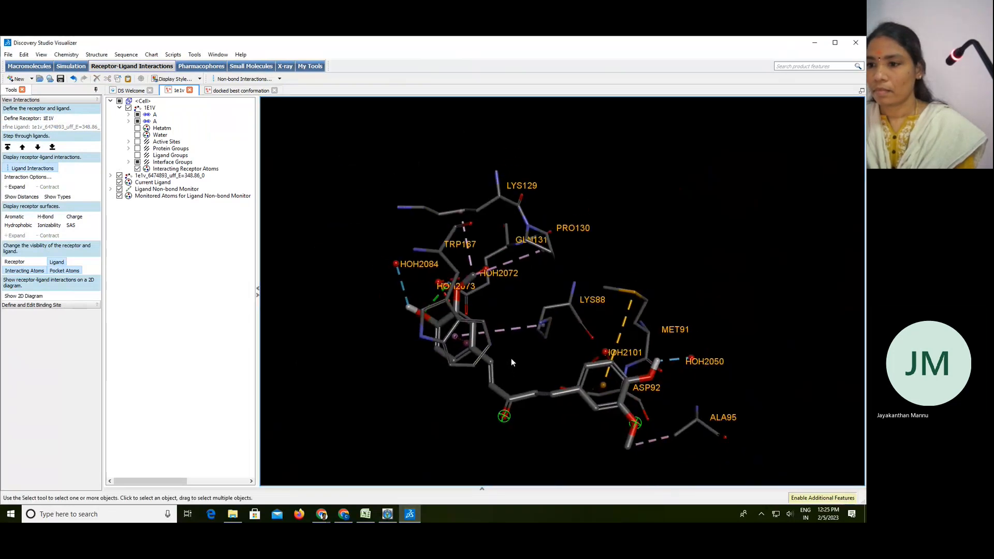
pyautogui.moveTo(512, 363); pyautogui.dragTo(383, 302, button='right')
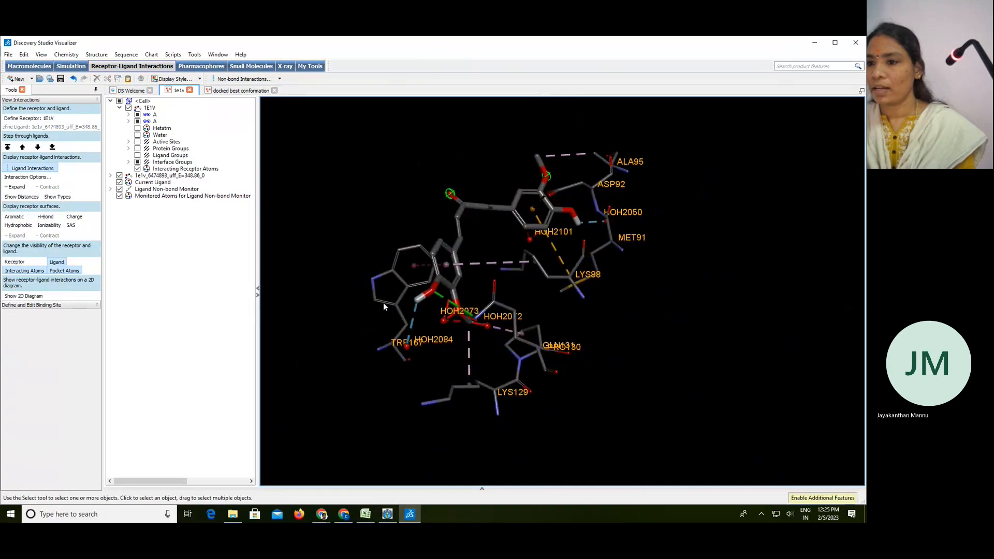
# Change the docked ligand's atom display style to ball and stick, then clear the selection.
pyautogui.click(466, 205)
pyautogui.rightClick(465, 207)
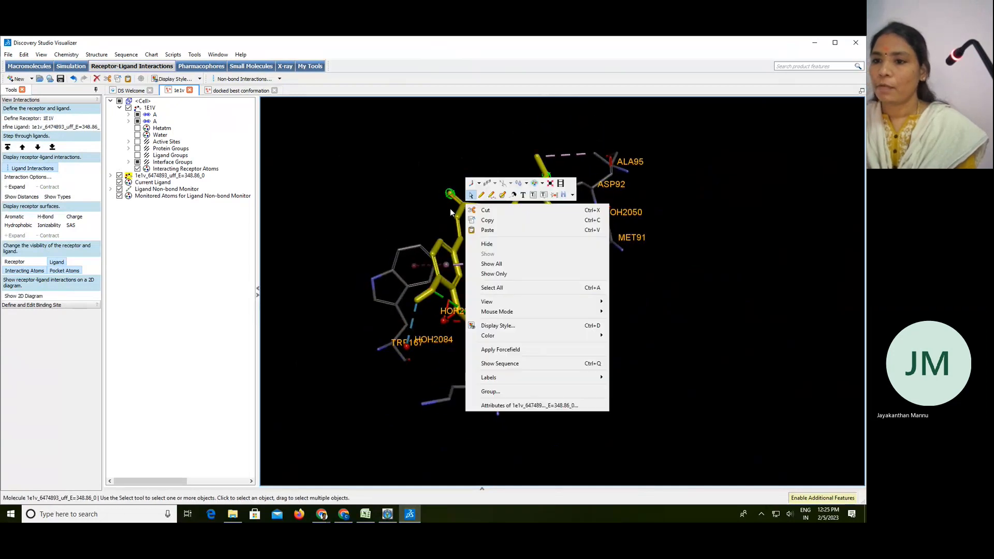
pyautogui.click(508, 325)
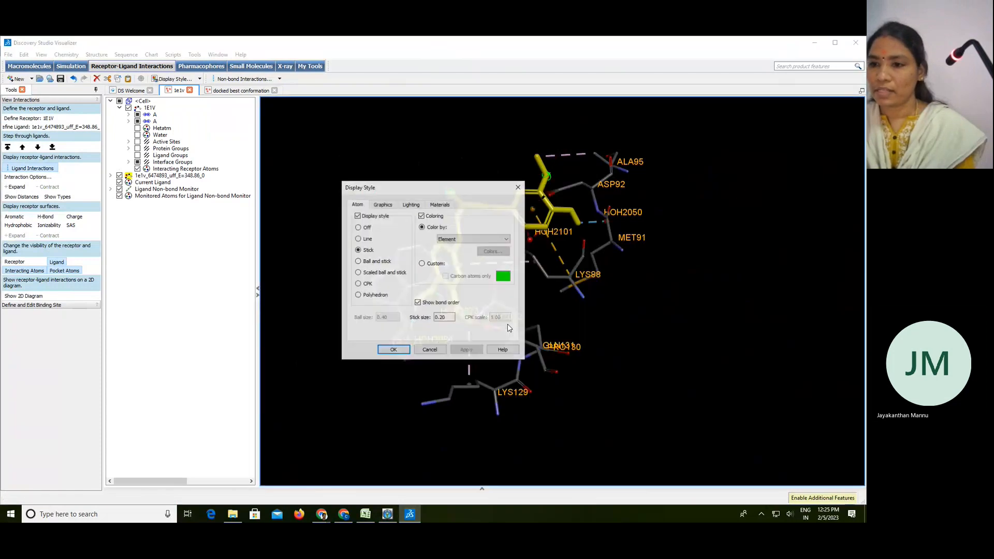
pyautogui.click(359, 261)
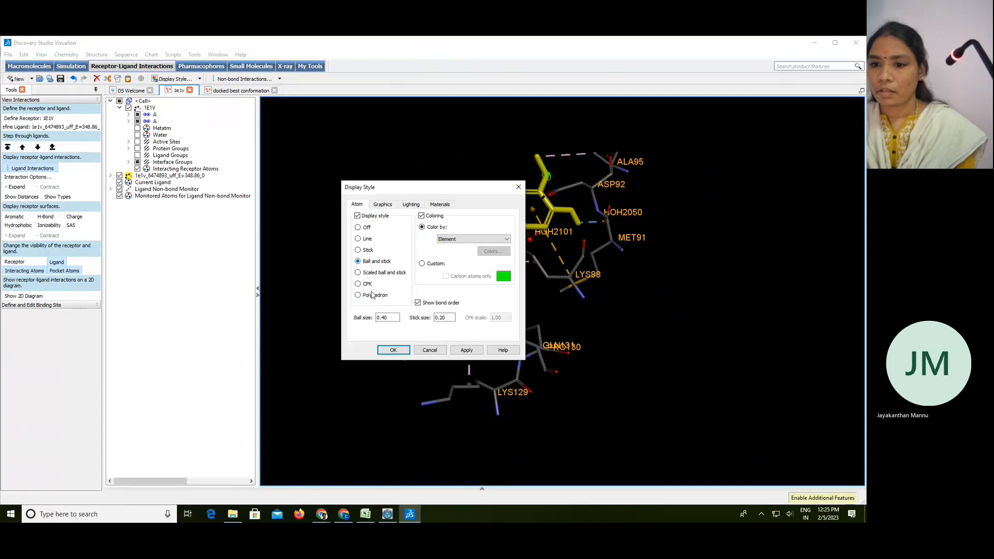
pyautogui.click(467, 350)
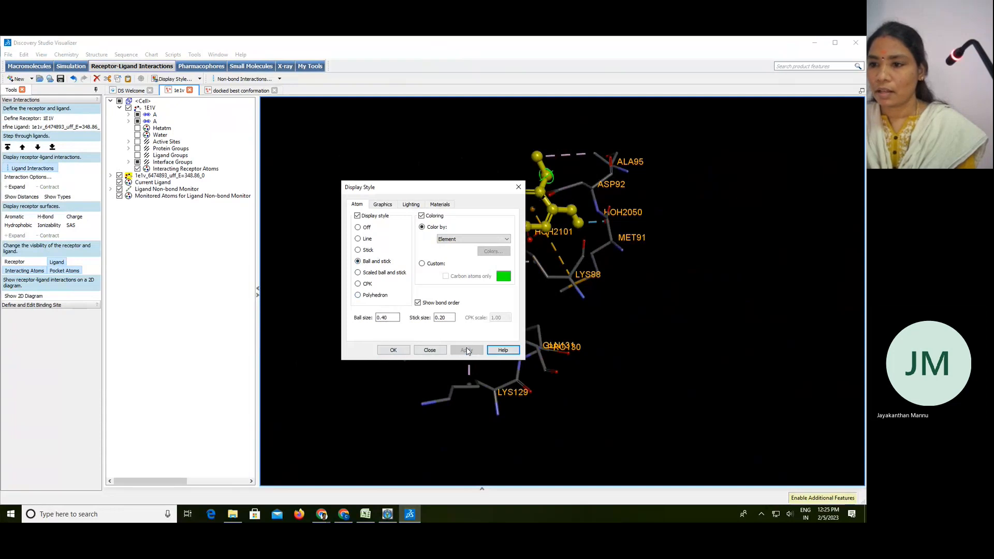
pyautogui.moveTo(454, 189); pyautogui.dragTo(692, 215)
pyautogui.click(631, 376)
pyautogui.click(541, 397)
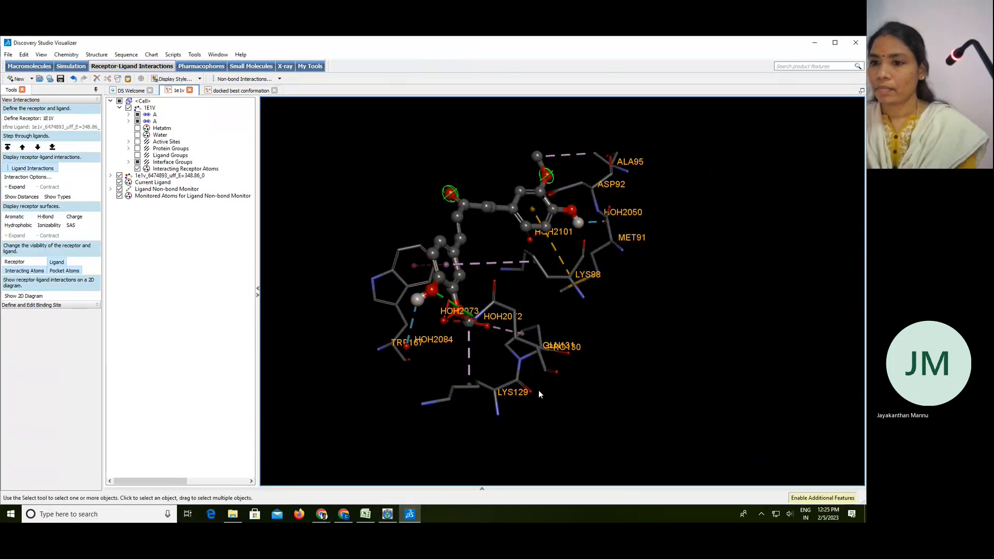
pyautogui.moveTo(505, 330); pyautogui.dragTo(411, 281, button='middle')
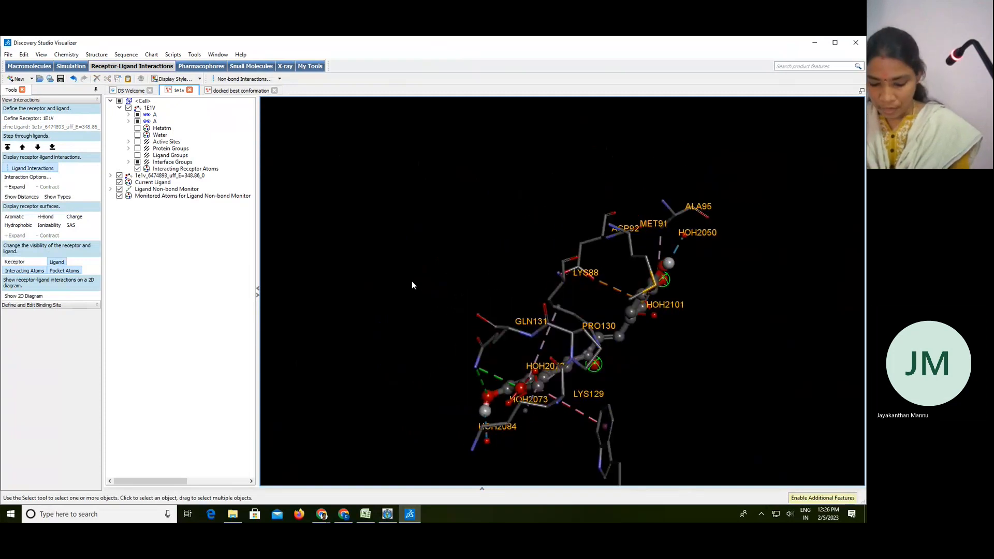
# Make the first chain A of 1E1V fully visible as ribbons around the ligand, and clear the selection.
pyautogui.hotkey('ctrl', 'h')
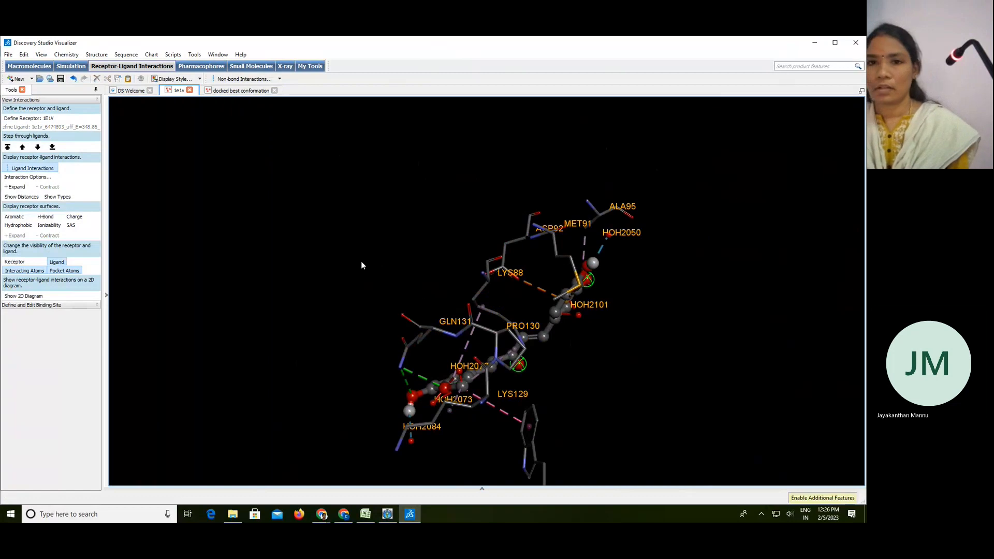
pyautogui.hotkey('ctrl', 'h')
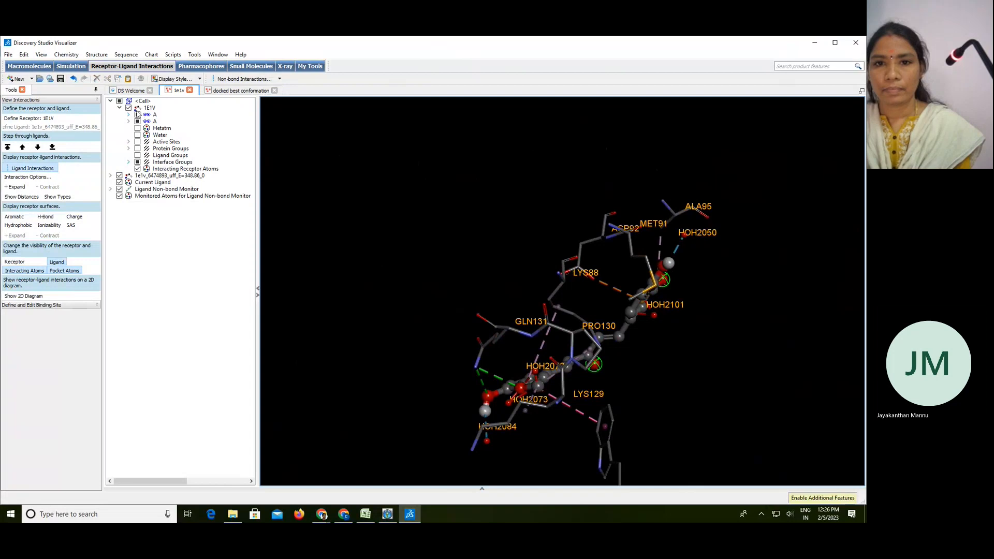
pyautogui.click(129, 107)
pyautogui.click(128, 107)
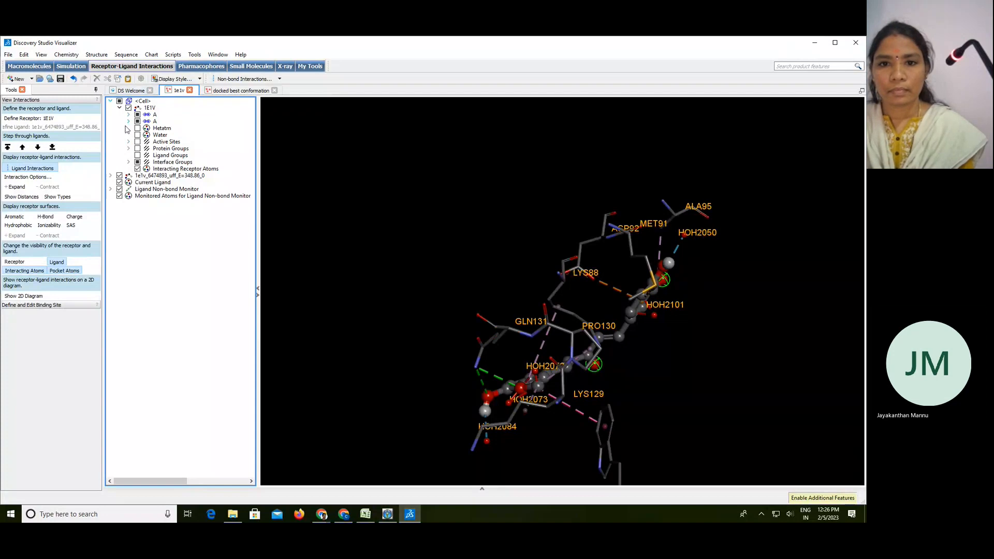
pyautogui.click(138, 120)
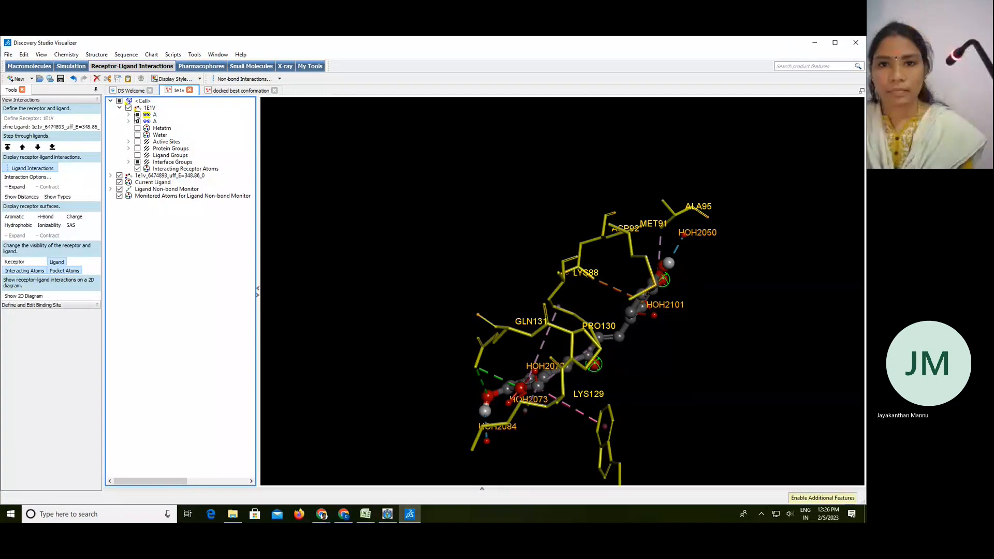
pyautogui.click(137, 115)
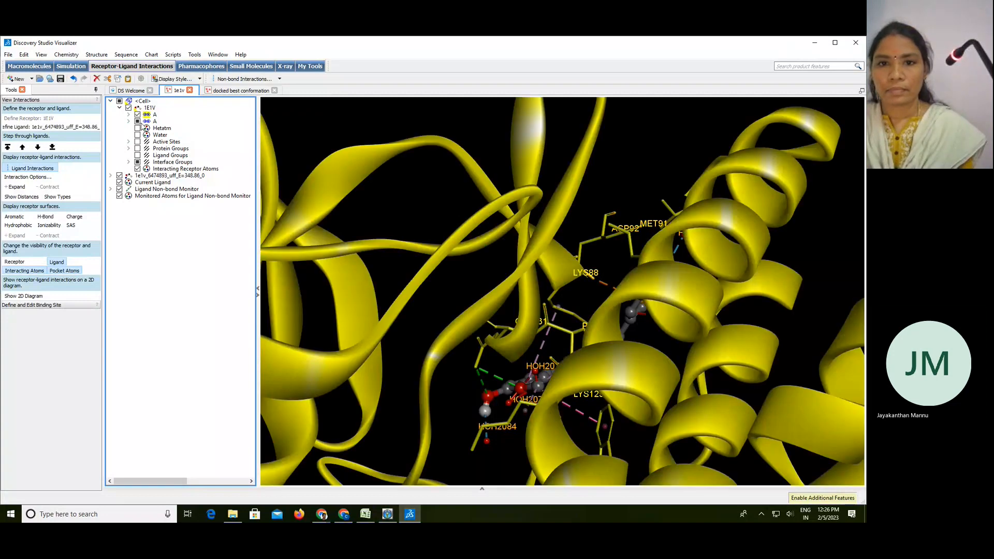
pyautogui.click(409, 219)
# Generate the 2D diagram of the receptor-ligand interactions and move the drawing slightly higher within its view.
pyautogui.scroll(-5, 409, 219)
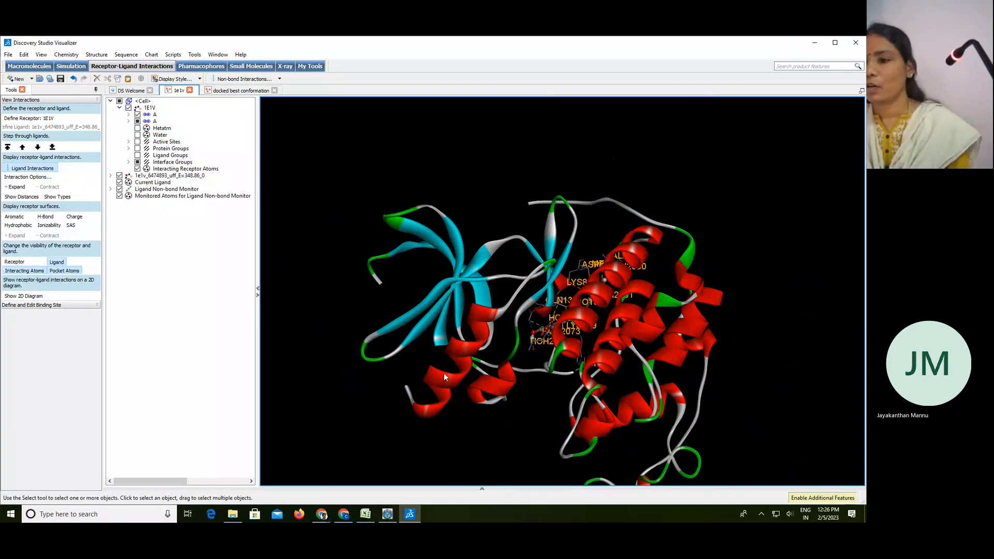
pyautogui.moveTo(485, 391); pyautogui.dragTo(508, 348, button='middle')
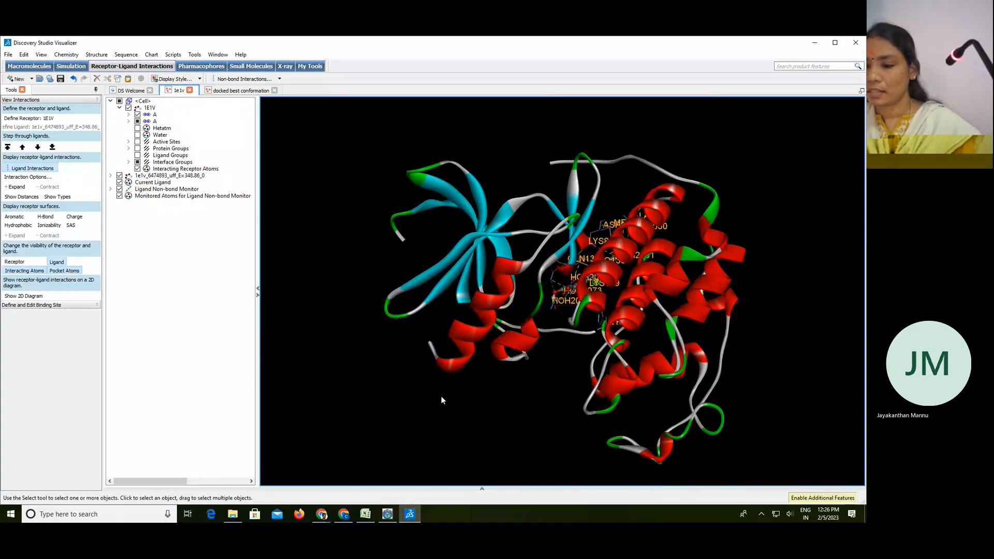
pyautogui.moveTo(440, 397); pyautogui.dragTo(633, 415, button='right')
pyautogui.scroll(5, 636, 302)
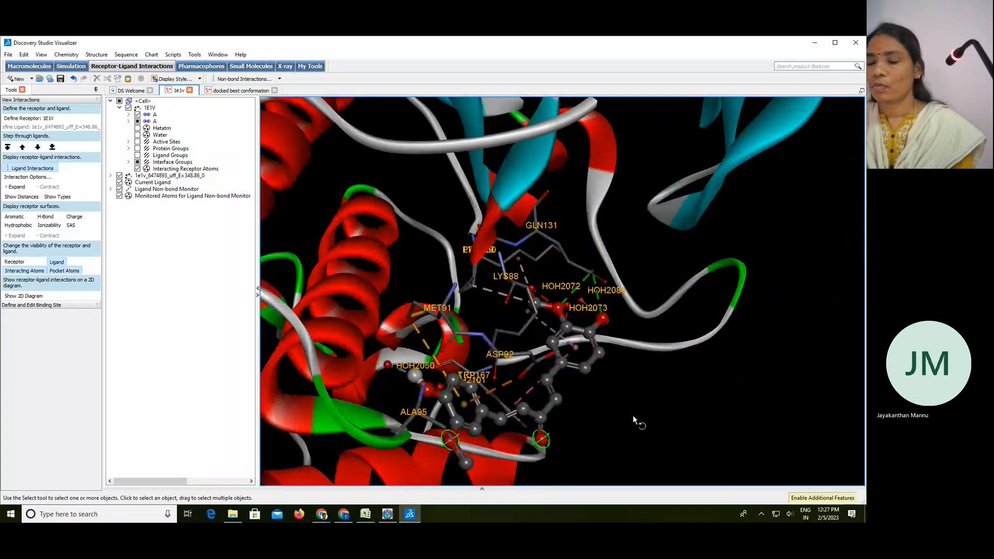
pyautogui.click(20, 297)
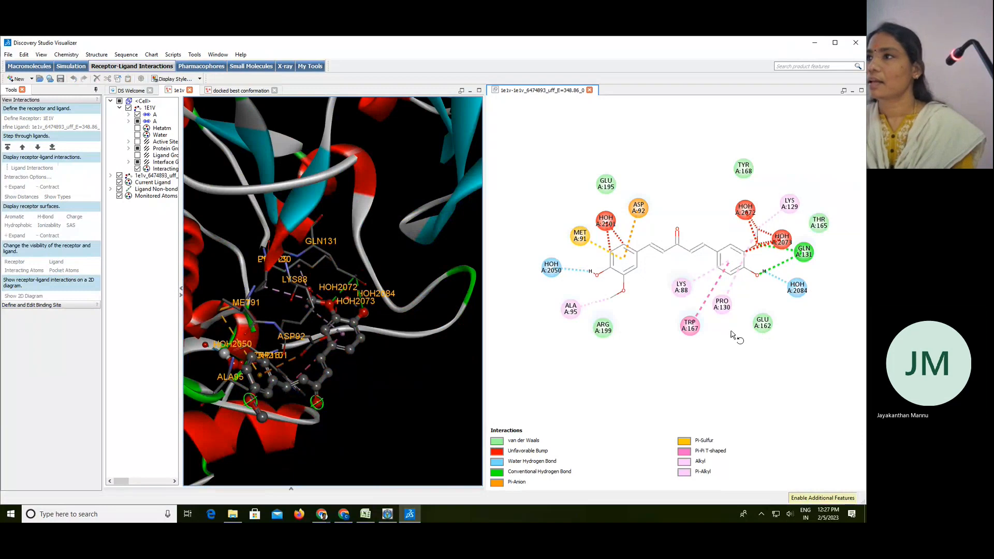
pyautogui.moveTo(684, 358); pyautogui.dragTo(686, 336)
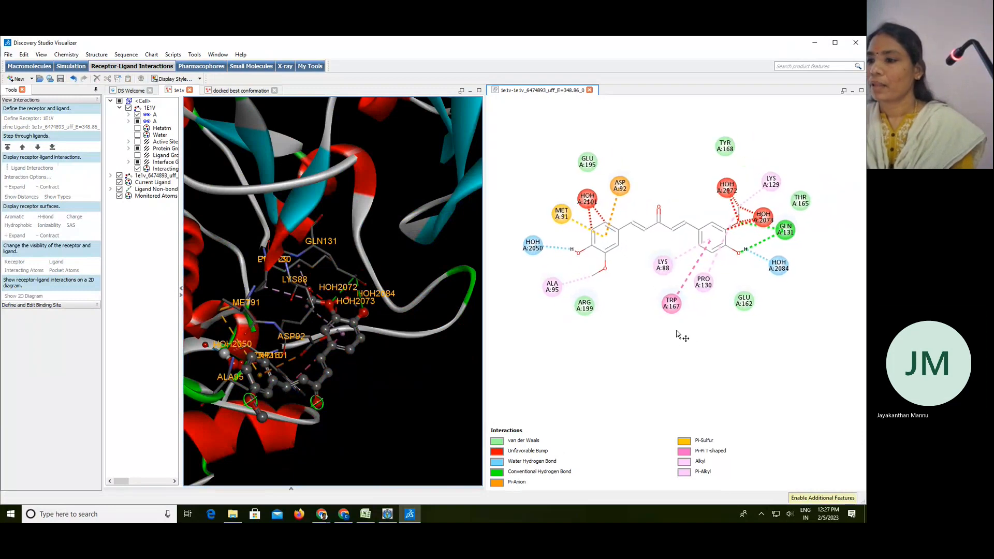